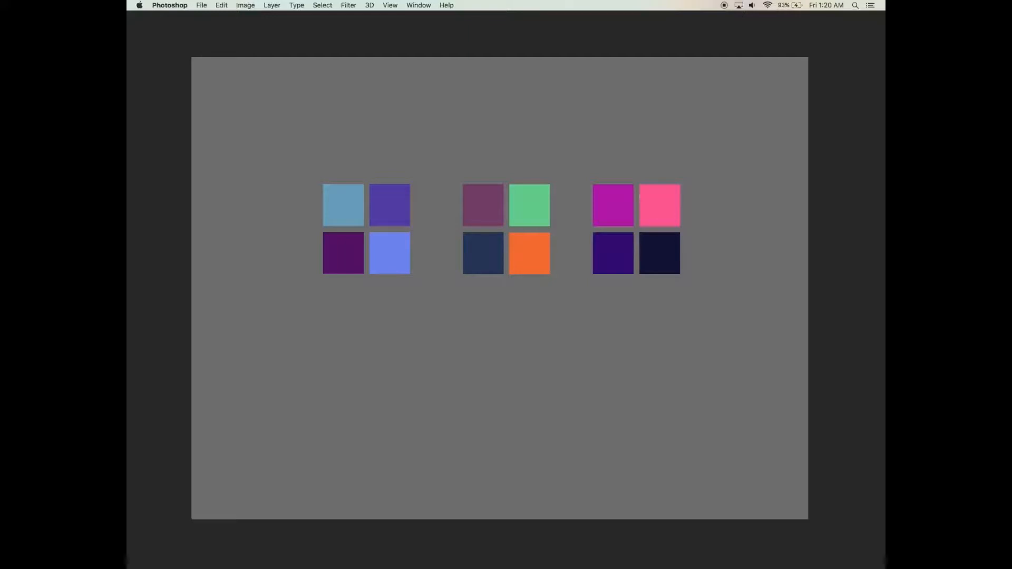
Merge the three color swatch layers and place the swatches, scaled down, in the upper-left corner of the canvas
{"action": "key", "text": "f"}
{"action": "key", "text": "Tab"}
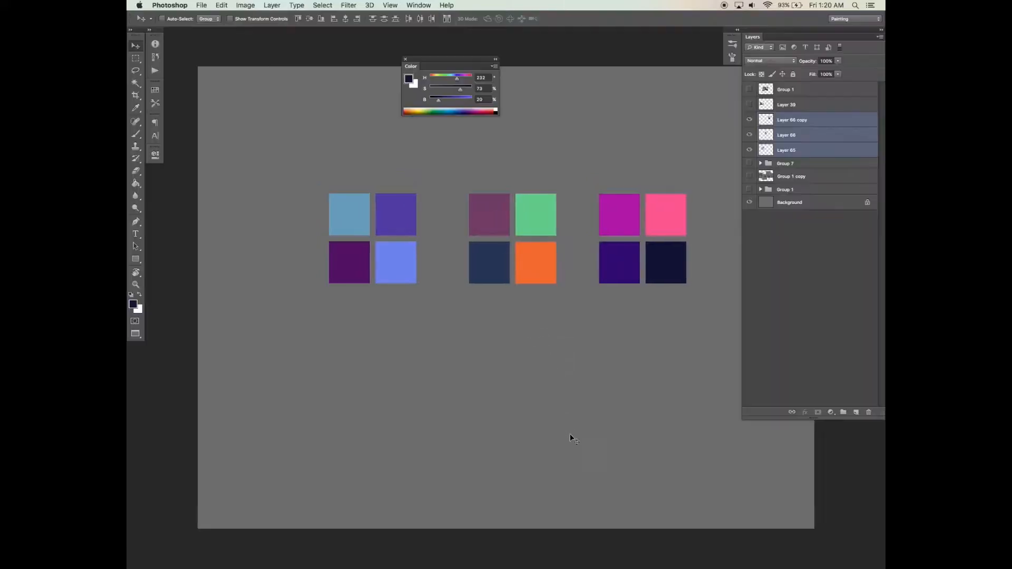
{"action": "key", "text": "super+e"}
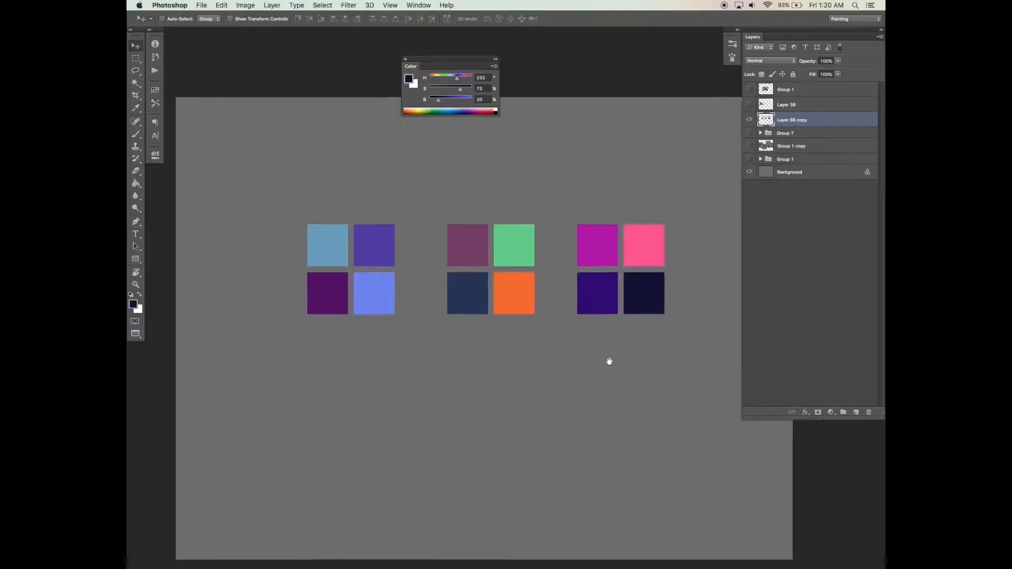
{"action": "left_click_drag", "start_coordinate": [628, 323], "coordinate": [456, 188]}
{"action": "key", "text": "super+t"}
{"action": "key", "text": "Return"}
{"action": "scroll", "coordinate": [506, 230], "scroll_direction": "down", "scroll_amount": 3}
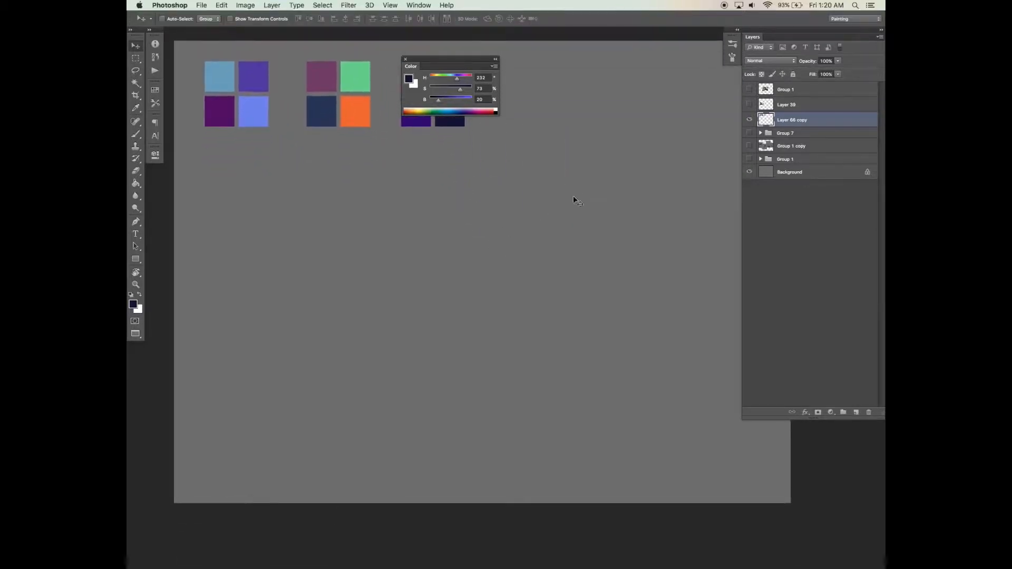
Show Group 7 with its Groups 4, 5 and 6 hidden, and expand Group 3 inside it
{"action": "left_click", "coordinate": [749, 134]}
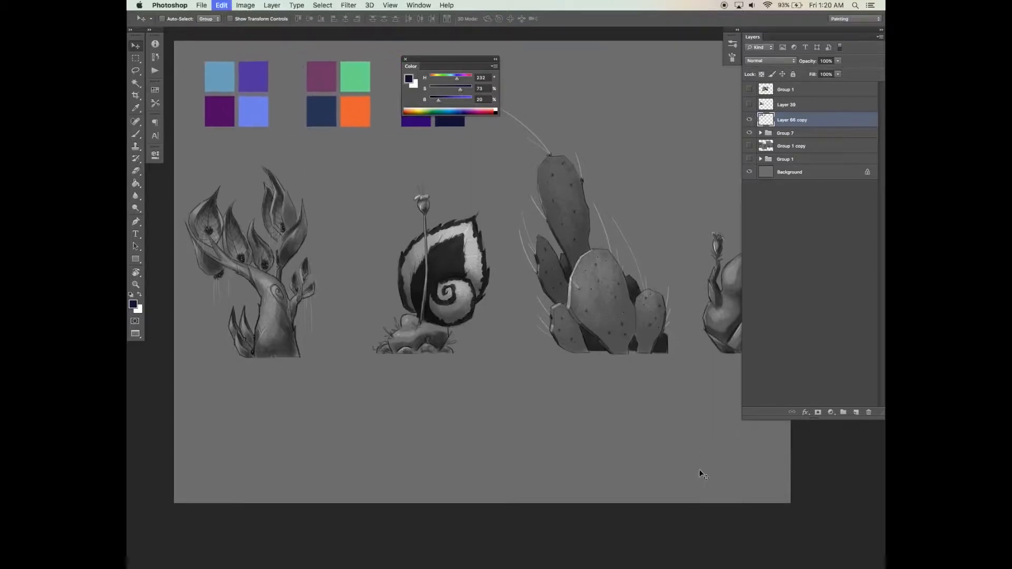
{"action": "left_click_drag", "start_coordinate": [687, 464], "coordinate": [782, 483]}
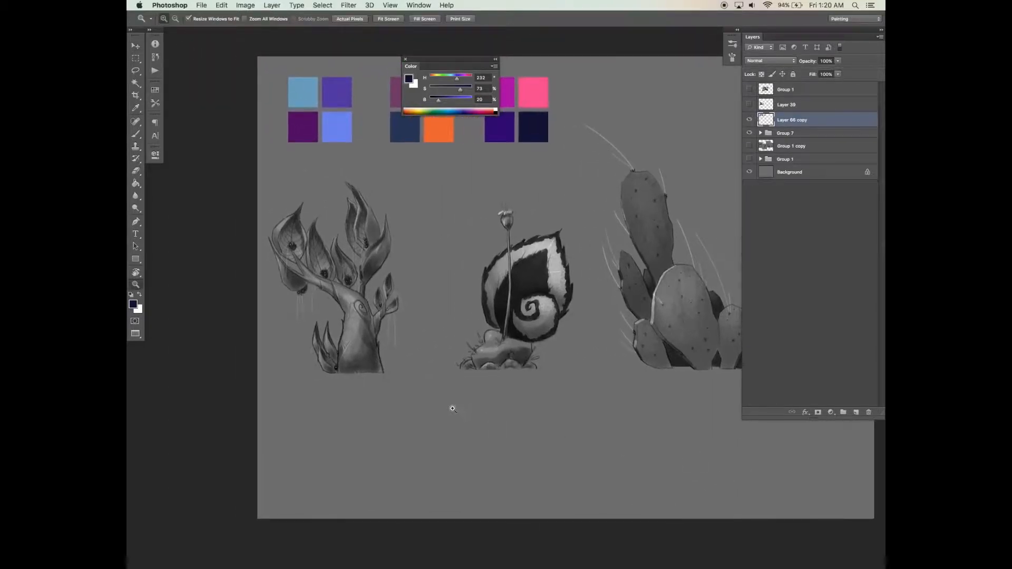
{"action": "left_click", "coordinate": [452, 409], "text": "super"}
{"action": "left_click", "coordinate": [761, 133]}
{"action": "left_click_drag", "start_coordinate": [749, 145], "coordinate": [750, 165]}
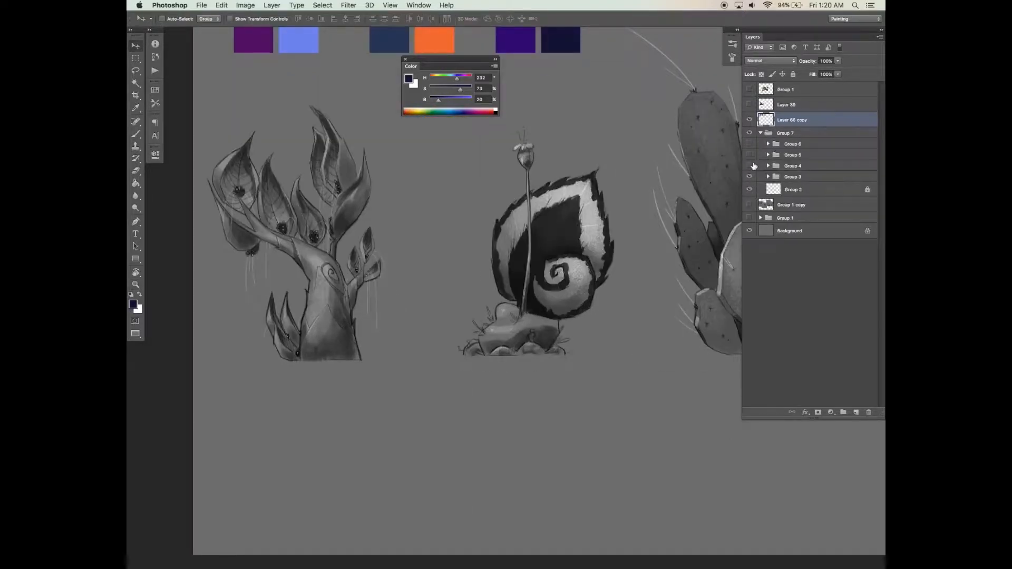
{"action": "left_click", "coordinate": [785, 177]}
{"action": "left_click", "coordinate": [769, 176]}
{"action": "scroll", "coordinate": [577, 457], "scroll_direction": "up", "scroll_amount": 5}
{"action": "scroll", "coordinate": [576, 456], "scroll_direction": "left", "scroll_amount": 2}
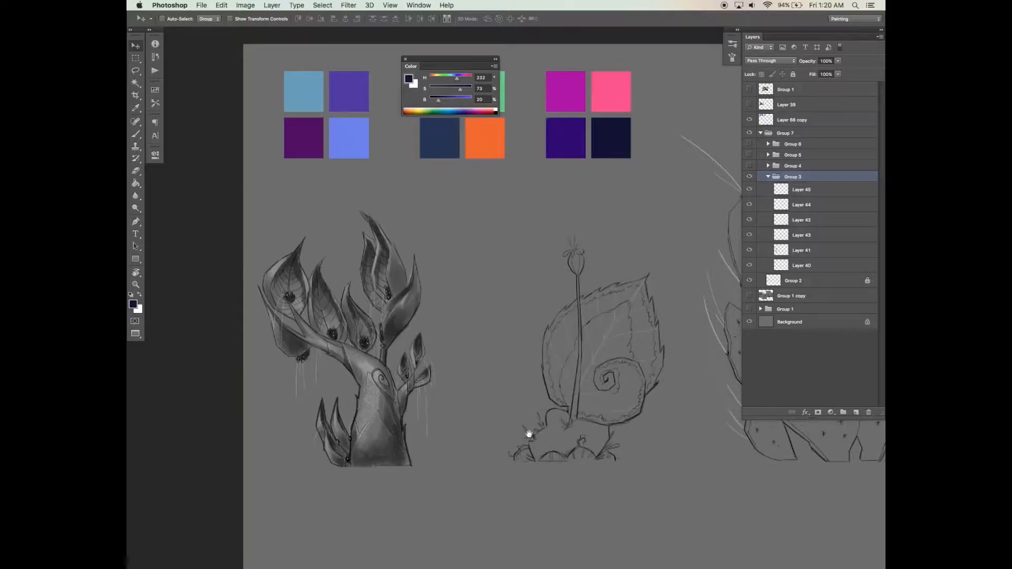
Paint dark teal over the upper bend of the tree trunk on a new layer and place that layer below Group 2
{"action": "left_click", "coordinate": [533, 437], "text": "super"}
{"action": "scroll", "coordinate": [639, 451], "scroll_direction": "left", "scroll_amount": 4}
{"action": "scroll", "coordinate": [639, 451], "scroll_direction": "up", "scroll_amount": 1}
{"action": "key", "text": "b"}
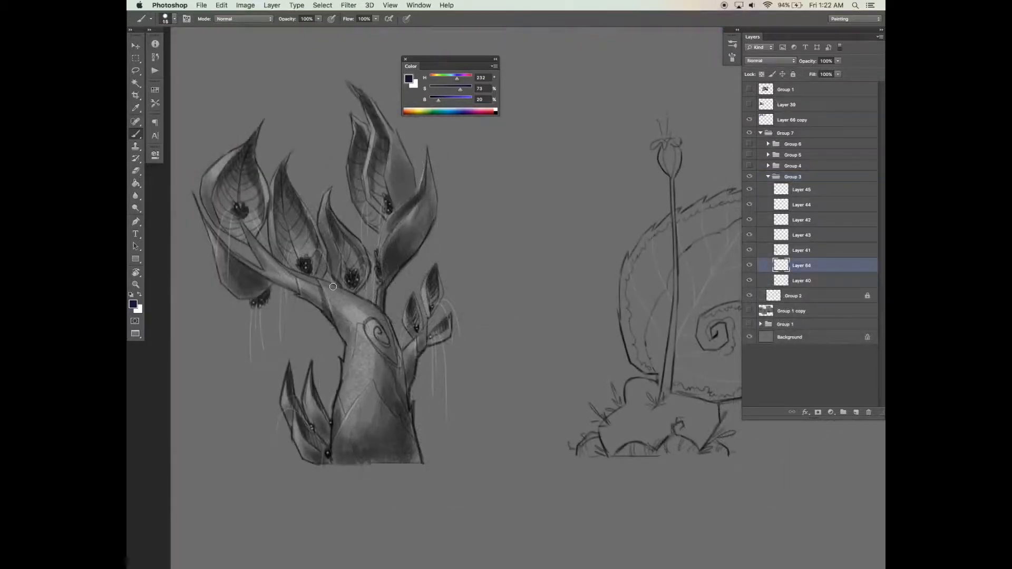
{"action": "left_click_drag", "start_coordinate": [425, 109], "coordinate": [444, 110]}
{"action": "mouse_move", "coordinate": [339, 306]}
{"action": "left_mouse_down"}
{"action": "mouse_move", "coordinate": [345, 334]}
{"action": "mouse_move", "coordinate": [337, 302]}
{"action": "mouse_move", "coordinate": [377, 322]}
{"action": "mouse_move", "coordinate": [375, 311]}
{"action": "mouse_move", "coordinate": [390, 333]}
{"action": "mouse_move", "coordinate": [394, 355]}
{"action": "mouse_move", "coordinate": [375, 324]}
{"action": "mouse_move", "coordinate": [390, 371]}
{"action": "left_mouse_up"}
{"action": "left_click_drag", "start_coordinate": [807, 271], "coordinate": [802, 302]}
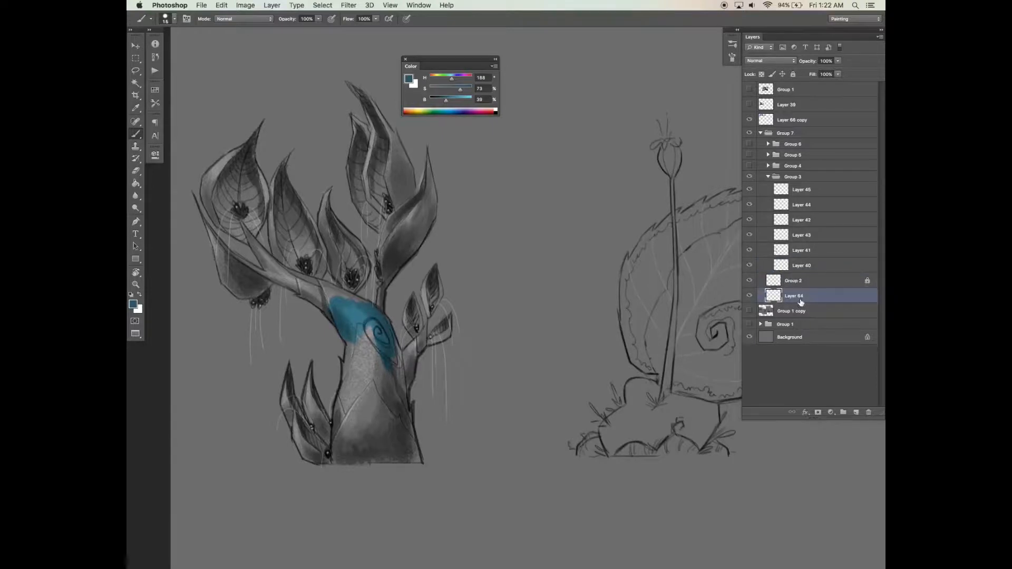
Paint the rest of the tree trunk and the base of the main branch dark teal
{"action": "mouse_move", "coordinate": [351, 344]}
{"action": "left_mouse_down"}
{"action": "mouse_move", "coordinate": [348, 387]}
{"action": "mouse_move", "coordinate": [370, 326]}
{"action": "mouse_move", "coordinate": [391, 415]}
{"action": "mouse_move", "coordinate": [394, 343]}
{"action": "mouse_move", "coordinate": [399, 354]}
{"action": "mouse_move", "coordinate": [416, 459]}
{"action": "mouse_move", "coordinate": [388, 377]}
{"action": "mouse_move", "coordinate": [380, 433]}
{"action": "mouse_move", "coordinate": [367, 446]}
{"action": "mouse_move", "coordinate": [355, 432]}
{"action": "mouse_move", "coordinate": [366, 389]}
{"action": "mouse_move", "coordinate": [356, 382]}
{"action": "mouse_move", "coordinate": [338, 415]}
{"action": "mouse_move", "coordinate": [345, 378]}
{"action": "mouse_move", "coordinate": [336, 429]}
{"action": "mouse_move", "coordinate": [346, 460]}
{"action": "mouse_move", "coordinate": [387, 409]}
{"action": "mouse_move", "coordinate": [353, 448]}
{"action": "mouse_move", "coordinate": [401, 457]}
{"action": "mouse_move", "coordinate": [359, 457]}
{"action": "left_mouse_up"}
{"action": "left_click_drag", "start_coordinate": [556, 410], "coordinate": [667, 404]}
{"action": "left_click_drag", "start_coordinate": [448, 60], "coordinate": [242, 124]}
{"action": "mouse_move", "coordinate": [376, 258]}
{"action": "left_mouse_down"}
{"action": "mouse_move", "coordinate": [437, 301]}
{"action": "mouse_move", "coordinate": [414, 284]}
{"action": "mouse_move", "coordinate": [442, 290]}
{"action": "left_mouse_up"}
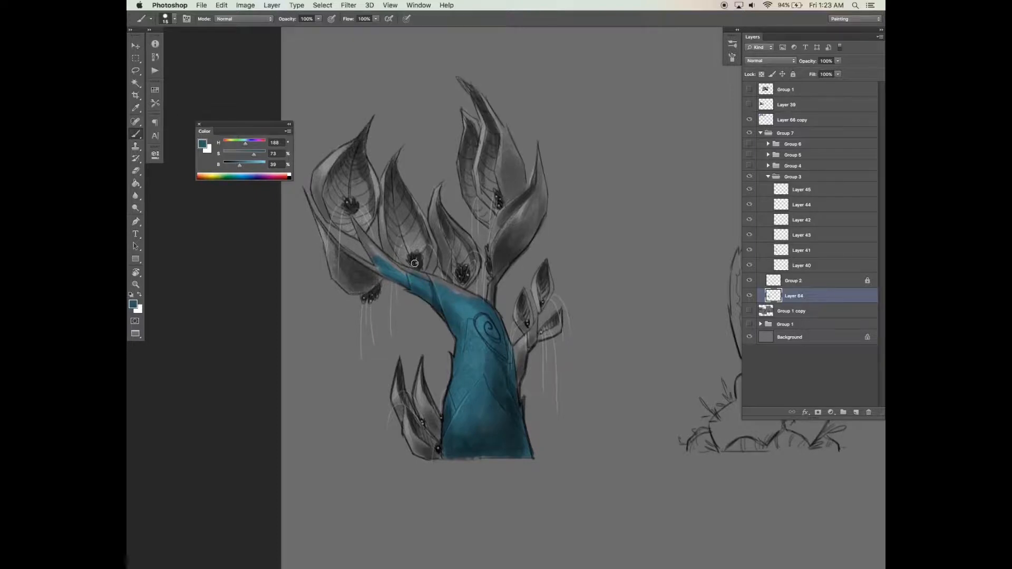
{"action": "mouse_move", "coordinate": [432, 275]}
{"action": "left_mouse_down"}
{"action": "mouse_move", "coordinate": [400, 271]}
{"action": "mouse_move", "coordinate": [481, 307]}
{"action": "mouse_move", "coordinate": [497, 161]}
{"action": "mouse_move", "coordinate": [475, 223]}
{"action": "mouse_move", "coordinate": [489, 280]}
{"action": "left_mouse_up"}
Paint the side branches and the forked branch tip dark teal with a smaller brush
{"action": "key", "text": "bracketleft"}
{"action": "key", "text": "bracketleft"}
{"action": "key", "text": "bracketleft"}
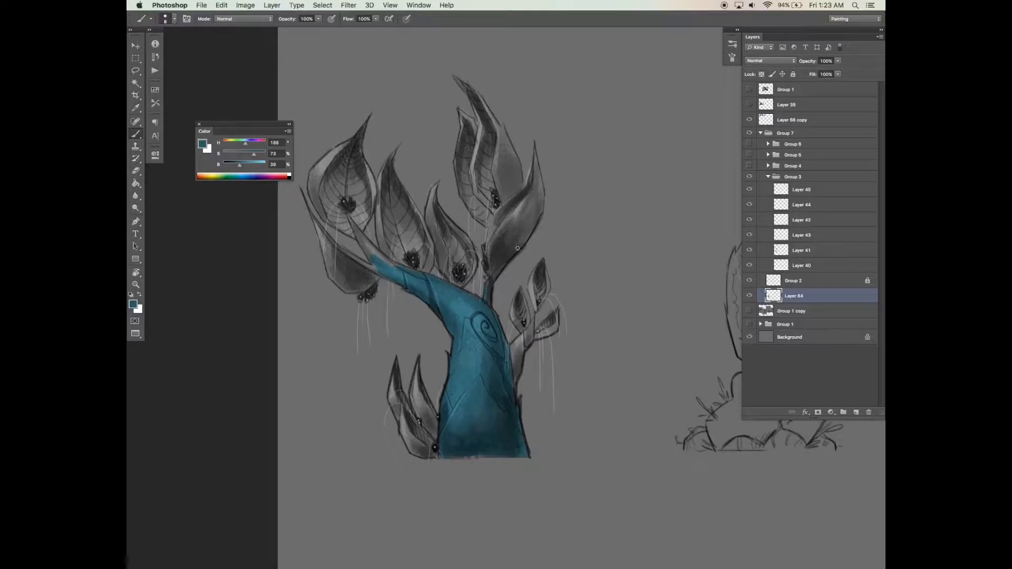
{"action": "mouse_move", "coordinate": [525, 337]}
{"action": "left_mouse_down"}
{"action": "mouse_move", "coordinate": [512, 371]}
{"action": "mouse_move", "coordinate": [526, 349]}
{"action": "mouse_move", "coordinate": [514, 351]}
{"action": "left_mouse_up"}
{"action": "mouse_move", "coordinate": [348, 232]}
{"action": "left_mouse_down"}
{"action": "mouse_move", "coordinate": [361, 259]}
{"action": "mouse_move", "coordinate": [385, 268]}
{"action": "left_mouse_up"}
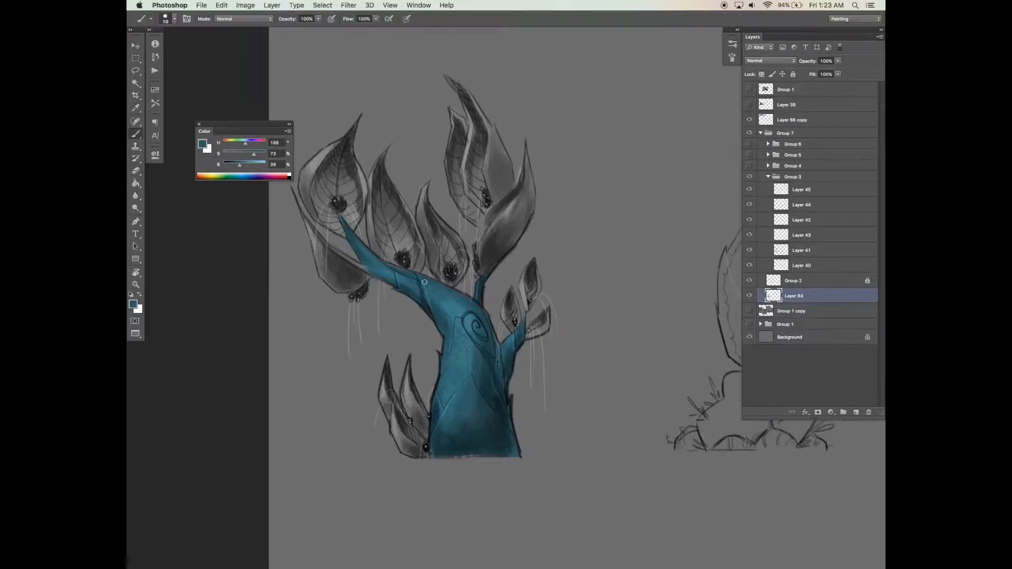
Flatten the brush tip to 20% roundness at a -35° angle and finish the outer branch in dark teal
{"action": "scroll", "coordinate": [428, 204], "scroll_direction": "down", "scroll_amount": 1}
{"action": "left_click", "coordinate": [733, 57]}
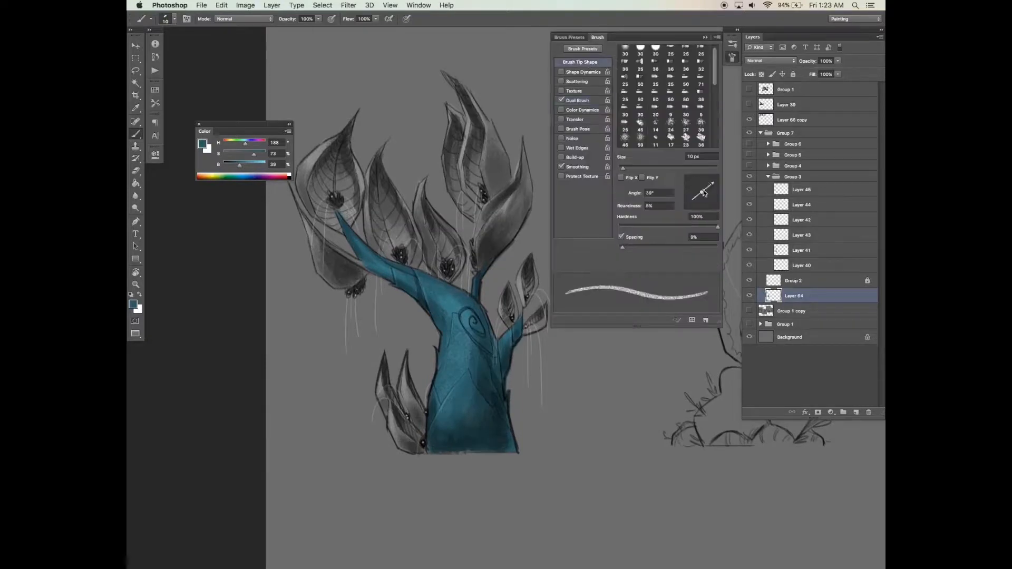
{"action": "left_click_drag", "start_coordinate": [336, 249], "coordinate": [379, 274]}
{"action": "mouse_move", "coordinate": [549, 376]}
{"action": "left_mouse_down"}
{"action": "mouse_move", "coordinate": [532, 389]}
{"action": "mouse_move", "coordinate": [536, 490]}
{"action": "mouse_move", "coordinate": [490, 531]}
{"action": "mouse_move", "coordinate": [484, 446]}
{"action": "left_mouse_up"}
{"action": "key", "text": "e"}
{"action": "key", "text": "b"}
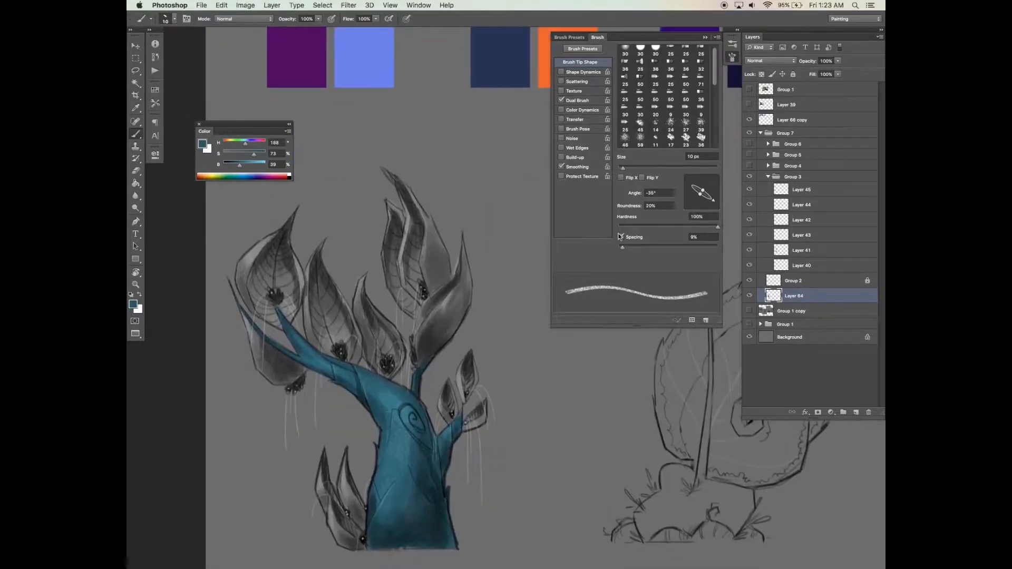
Choose a purple foreground color with hue 286 and saturation 76 and reduce the brush size for the leaves
{"action": "left_click", "coordinate": [640, 137]}
{"action": "left_click_drag", "start_coordinate": [246, 142], "coordinate": [261, 142]}
{"action": "left_click", "coordinate": [255, 164]}
{"action": "left_click", "coordinate": [249, 153]}
{"action": "key", "text": "["}
{"action": "key", "text": "["}
{"action": "key", "text": "["}
{"action": "key", "text": "["}
{"action": "mouse_move", "coordinate": [266, 367]}
{"action": "left_mouse_down"}
{"action": "mouse_move", "coordinate": [242, 306]}
{"action": "mouse_move", "coordinate": [281, 356]}
{"action": "mouse_move", "coordinate": [266, 369]}
{"action": "mouse_move", "coordinate": [298, 372]}
{"action": "left_mouse_up"}
{"action": "left_click", "coordinate": [257, 142]}
{"action": "left_click", "coordinate": [244, 164]}
{"action": "left_click", "coordinate": [255, 153]}
{"action": "key", "text": "["}
Fill the tree's large upper leaves with purple, rotating the flattened brush tip to follow their shapes
{"action": "mouse_move", "coordinate": [248, 309]}
{"action": "left_mouse_down"}
{"action": "mouse_move", "coordinate": [260, 296]}
{"action": "mouse_move", "coordinate": [282, 316]}
{"action": "mouse_move", "coordinate": [296, 274]}
{"action": "mouse_move", "coordinate": [264, 248]}
{"action": "mouse_move", "coordinate": [268, 240]}
{"action": "left_mouse_up"}
{"action": "left_click_drag", "start_coordinate": [713, 194], "coordinate": [702, 207]}
{"action": "mouse_move", "coordinate": [310, 226]}
{"action": "left_mouse_down"}
{"action": "mouse_move", "coordinate": [348, 228]}
{"action": "mouse_move", "coordinate": [384, 168]}
{"action": "mouse_move", "coordinate": [411, 244]}
{"action": "left_mouse_up"}
{"action": "mouse_move", "coordinate": [392, 170]}
{"action": "left_mouse_down"}
{"action": "mouse_move", "coordinate": [420, 144]}
{"action": "mouse_move", "coordinate": [412, 148]}
{"action": "left_mouse_up"}
{"action": "mouse_move", "coordinate": [377, 167]}
{"action": "left_mouse_down"}
{"action": "mouse_move", "coordinate": [356, 280]}
{"action": "mouse_move", "coordinate": [431, 320]}
{"action": "mouse_move", "coordinate": [420, 201]}
{"action": "left_mouse_up"}
{"action": "left_click_drag", "start_coordinate": [425, 84], "coordinate": [426, 76]}
{"action": "mouse_move", "coordinate": [390, 211]}
{"action": "left_mouse_down"}
{"action": "mouse_move", "coordinate": [451, 311]}
{"action": "mouse_move", "coordinate": [459, 207]}
{"action": "mouse_move", "coordinate": [525, 270]}
{"action": "mouse_move", "coordinate": [406, 274]}
{"action": "left_mouse_up"}
{"action": "mouse_move", "coordinate": [378, 244]}
{"action": "left_mouse_down"}
{"action": "mouse_move", "coordinate": [416, 338]}
{"action": "mouse_move", "coordinate": [355, 266]}
{"action": "left_mouse_up"}
{"action": "left_click_drag", "start_coordinate": [431, 135], "coordinate": [390, 262]}
{"action": "left_click_drag", "start_coordinate": [364, 180], "coordinate": [388, 264]}
{"action": "left_click_drag", "start_coordinate": [401, 174], "coordinate": [458, 253]}
{"action": "left_click_drag", "start_coordinate": [448, 185], "coordinate": [485, 306]}
{"action": "mouse_move", "coordinate": [379, 346]}
{"action": "left_mouse_down"}
{"action": "mouse_move", "coordinate": [368, 315]}
{"action": "mouse_move", "coordinate": [448, 247]}
{"action": "mouse_move", "coordinate": [475, 295]}
{"action": "mouse_move", "coordinate": [421, 453]}
{"action": "mouse_move", "coordinate": [498, 358]}
{"action": "mouse_move", "coordinate": [455, 340]}
{"action": "left_mouse_up"}
{"action": "left_click_drag", "start_coordinate": [511, 243], "coordinate": [501, 335]}
{"action": "mouse_move", "coordinate": [369, 184]}
{"action": "left_mouse_down"}
{"action": "mouse_move", "coordinate": [365, 159]}
{"action": "mouse_move", "coordinate": [401, 125]}
{"action": "mouse_move", "coordinate": [351, 78]}
{"action": "mouse_move", "coordinate": [397, 116]}
{"action": "left_mouse_up"}
Paint the remaining upper and side leaves purple with a smaller brush angled at -87°, erasing spill along the edges
{"action": "left_click", "coordinate": [708, 205]}
{"action": "key", "text": "bracketleft"}
{"action": "key", "text": "bracketleft"}
{"action": "key", "text": "bracketleft"}
{"action": "mouse_move", "coordinate": [492, 386]}
{"action": "left_mouse_down"}
{"action": "mouse_move", "coordinate": [482, 348]}
{"action": "mouse_move", "coordinate": [491, 184]}
{"action": "left_mouse_up"}
{"action": "mouse_move", "coordinate": [475, 330]}
{"action": "left_mouse_down"}
{"action": "mouse_move", "coordinate": [459, 390]}
{"action": "mouse_move", "coordinate": [484, 374]}
{"action": "mouse_move", "coordinate": [479, 343]}
{"action": "mouse_move", "coordinate": [475, 391]}
{"action": "left_mouse_up"}
{"action": "key", "text": "e"}
{"action": "key", "text": "b"}
{"action": "mouse_move", "coordinate": [510, 289]}
{"action": "left_mouse_down"}
{"action": "mouse_move", "coordinate": [489, 341]}
{"action": "mouse_move", "coordinate": [514, 364]}
{"action": "mouse_move", "coordinate": [499, 372]}
{"action": "left_mouse_up"}
{"action": "key", "text": "e"}
{"action": "key", "text": "b"}
{"action": "left_click", "coordinate": [702, 206]}
{"action": "mouse_move", "coordinate": [505, 282]}
{"action": "left_mouse_down"}
{"action": "mouse_move", "coordinate": [524, 323]}
{"action": "mouse_move", "coordinate": [501, 297]}
{"action": "left_mouse_up"}
{"action": "mouse_move", "coordinate": [519, 354]}
{"action": "left_mouse_down"}
{"action": "mouse_move", "coordinate": [485, 395]}
{"action": "mouse_move", "coordinate": [496, 401]}
{"action": "left_mouse_up"}
{"action": "left_click_drag", "start_coordinate": [480, 402], "coordinate": [501, 379]}
Paint the two leaves at the base of the trunk purple and erase the color outside their outline
{"action": "key", "text": "super+minus"}
{"action": "key", "text": "super+minus"}
{"action": "left_click", "coordinate": [502, 400], "text": "super"}
{"action": "mouse_move", "coordinate": [375, 349]}
{"action": "left_mouse_down"}
{"action": "mouse_move", "coordinate": [363, 414]}
{"action": "mouse_move", "coordinate": [384, 417]}
{"action": "left_mouse_up"}
{"action": "mouse_move", "coordinate": [372, 392]}
{"action": "left_mouse_down"}
{"action": "mouse_move", "coordinate": [365, 425]}
{"action": "mouse_move", "coordinate": [406, 496]}
{"action": "mouse_move", "coordinate": [435, 533]}
{"action": "mouse_move", "coordinate": [454, 526]}
{"action": "left_mouse_up"}
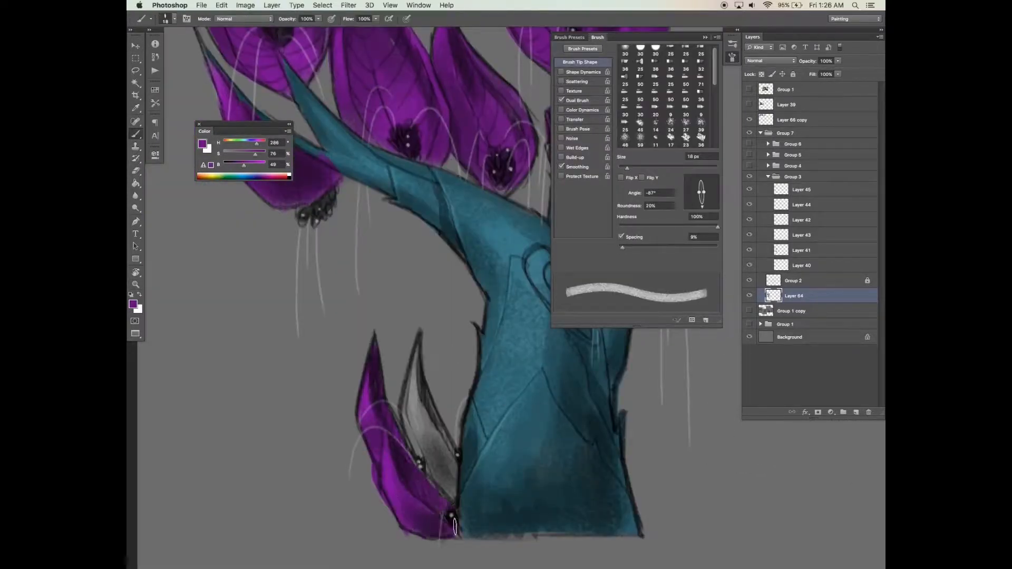
{"action": "left_click_drag", "start_coordinate": [412, 387], "coordinate": [444, 495]}
{"action": "key", "text": "e"}
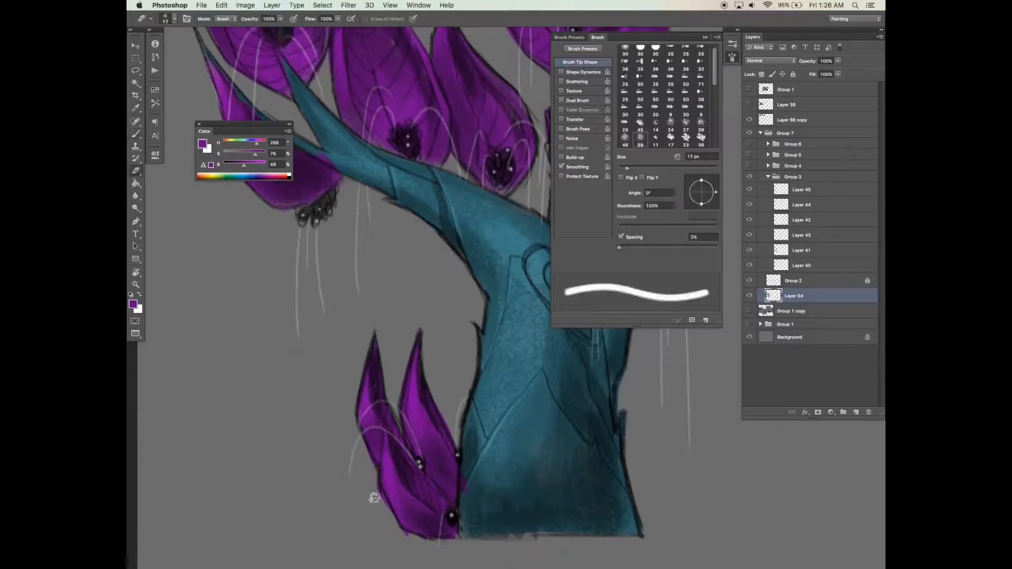
{"action": "left_click_drag", "start_coordinate": [375, 497], "coordinate": [415, 540]}
{"action": "key", "text": "b"}
{"action": "left_click_drag", "start_coordinate": [415, 496], "coordinate": [402, 492]}
On a new layer within the tree selection, shade the large leaves' inner surfaces blue-violet with hue 237 and saturation 48
{"action": "left_click", "coordinate": [247, 141]}
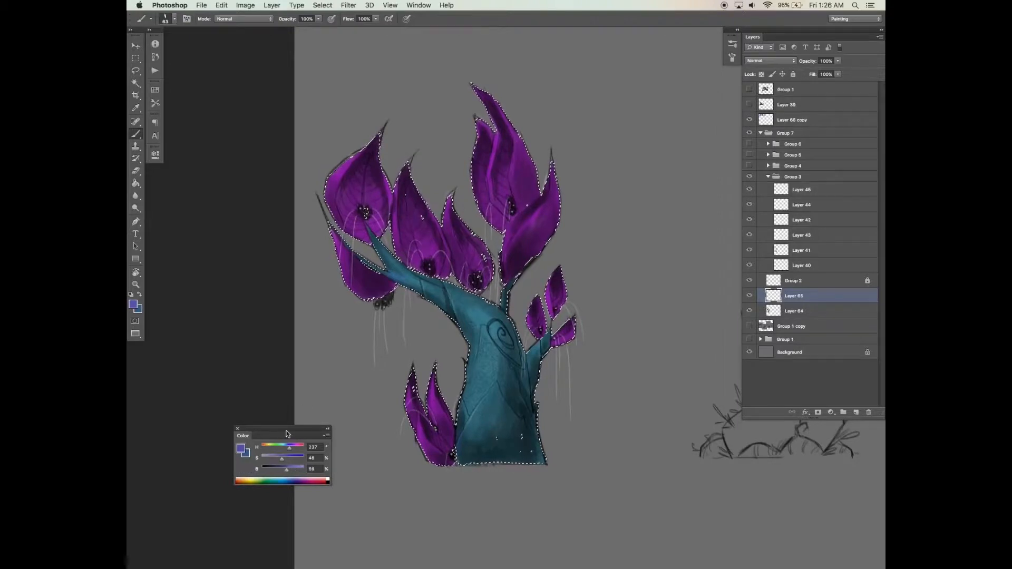
{"action": "left_click_drag", "start_coordinate": [439, 153], "coordinate": [450, 138]}
{"action": "left_click_drag", "start_coordinate": [414, 180], "coordinate": [420, 210]}
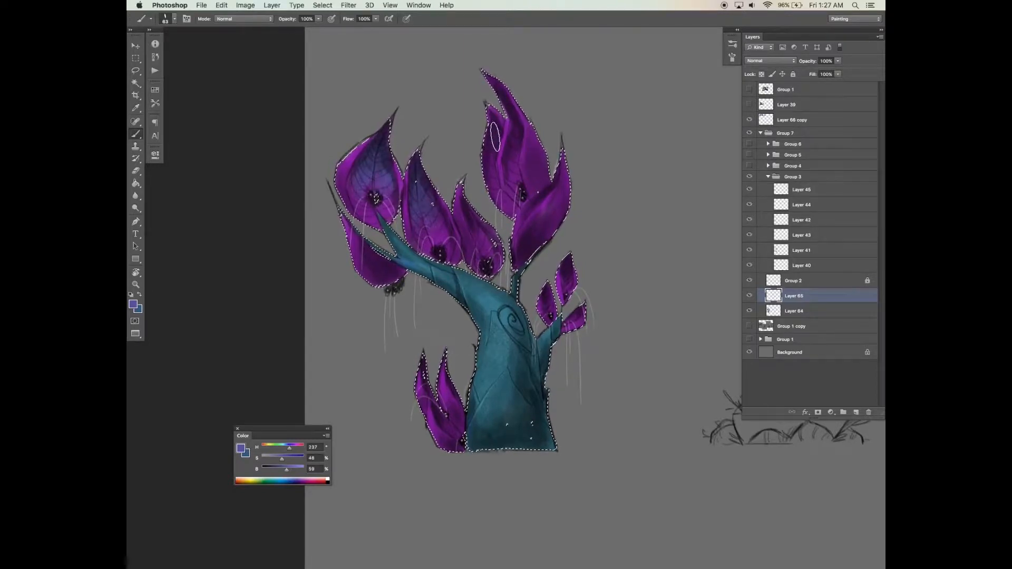
{"action": "mouse_move", "coordinate": [517, 130]}
{"action": "left_mouse_down"}
{"action": "mouse_move", "coordinate": [511, 96]}
{"action": "mouse_move", "coordinate": [515, 132]}
{"action": "left_mouse_up"}
{"action": "scroll", "coordinate": [524, 112], "scroll_direction": "up", "scroll_amount": 1}
Undo the last stroke and shade the remaining leaves' inner surfaces blue-violet with a smaller brush
{"action": "key", "text": "super+z"}
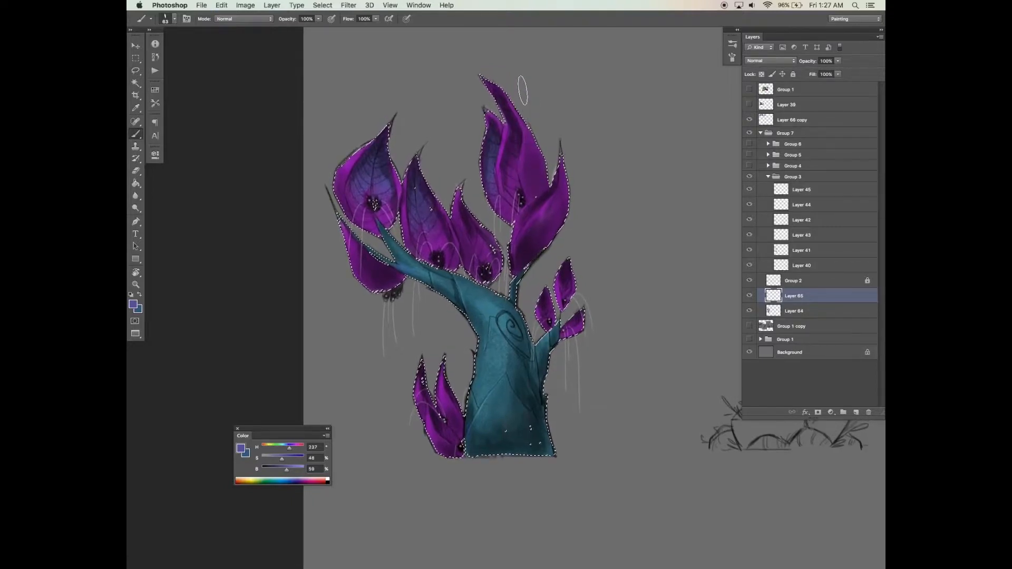
{"action": "key", "text": "bracketleft"}
{"action": "key", "text": "bracketleft"}
{"action": "key", "text": "bracketleft"}
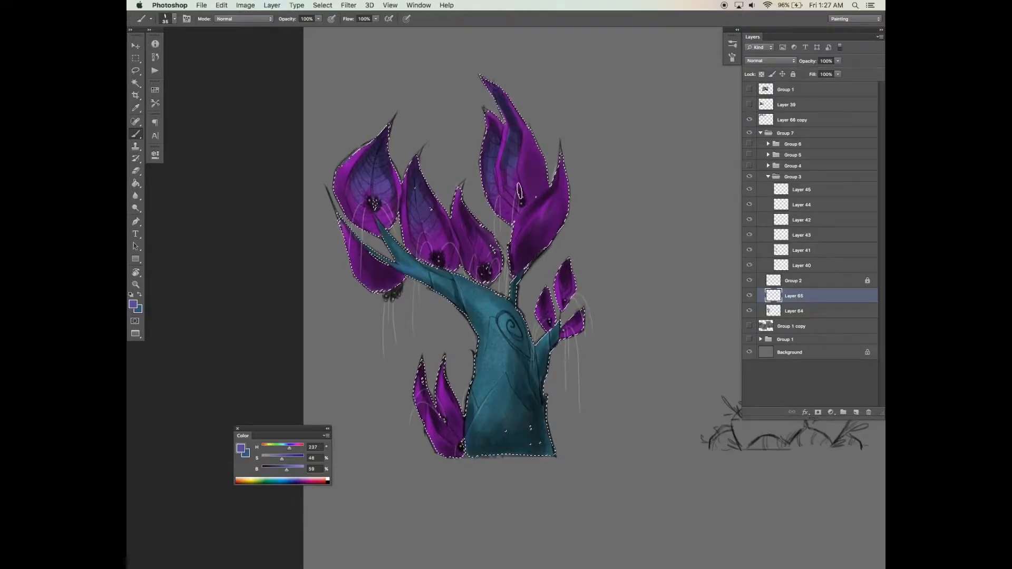
{"action": "key", "text": "bracketleft"}
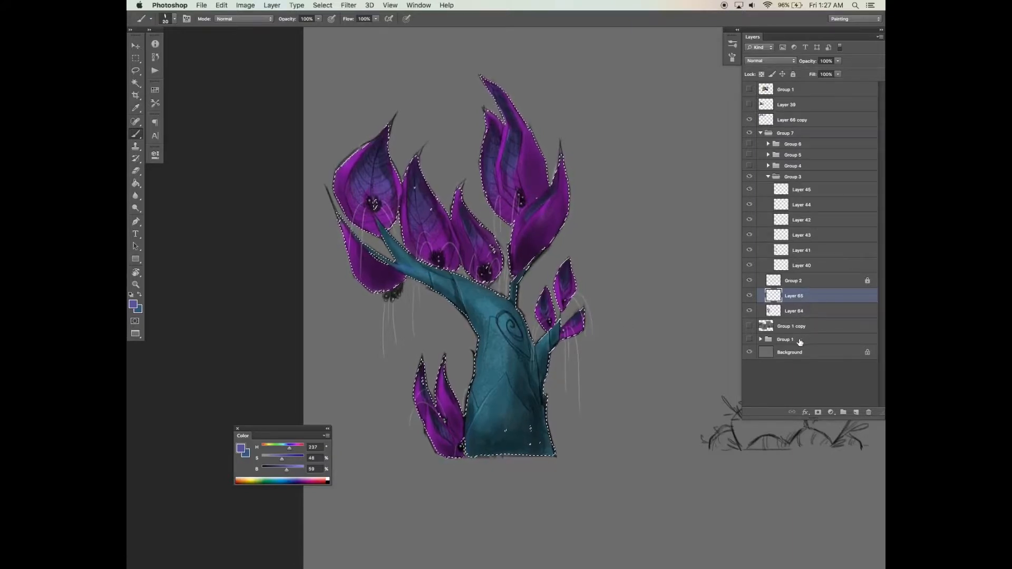
Color the berry clusters at the leaf bases blue with hue 217 and saturation 76 on a new layer, using a small brush
{"action": "left_click", "coordinate": [857, 413]}
{"action": "left_click", "coordinate": [465, 430], "text": "alt"}
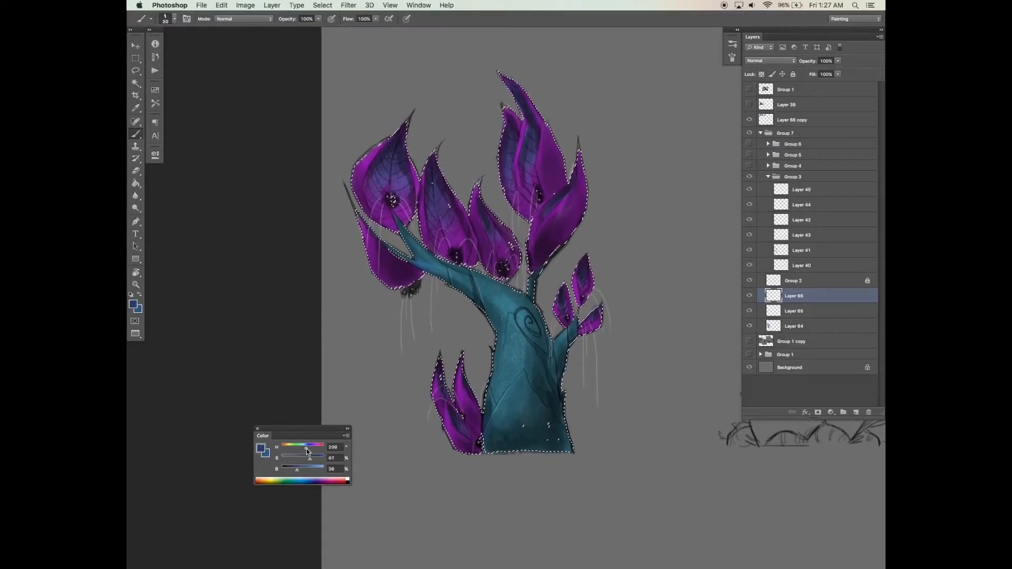
{"action": "scroll", "coordinate": [500, 436], "scroll_direction": "down", "scroll_amount": 1}
{"action": "left_click", "coordinate": [309, 468]}
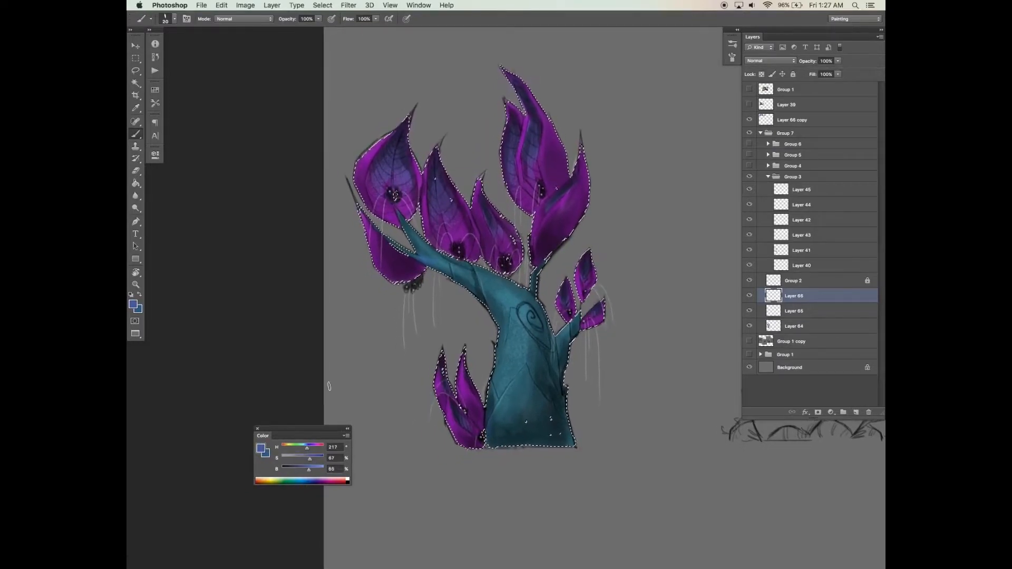
{"action": "left_click", "coordinate": [314, 457]}
{"action": "left_click", "coordinate": [310, 468]}
{"action": "left_click", "coordinate": [307, 468]}
{"action": "key", "text": "bracketleft"}
{"action": "key", "text": "bracketleft"}
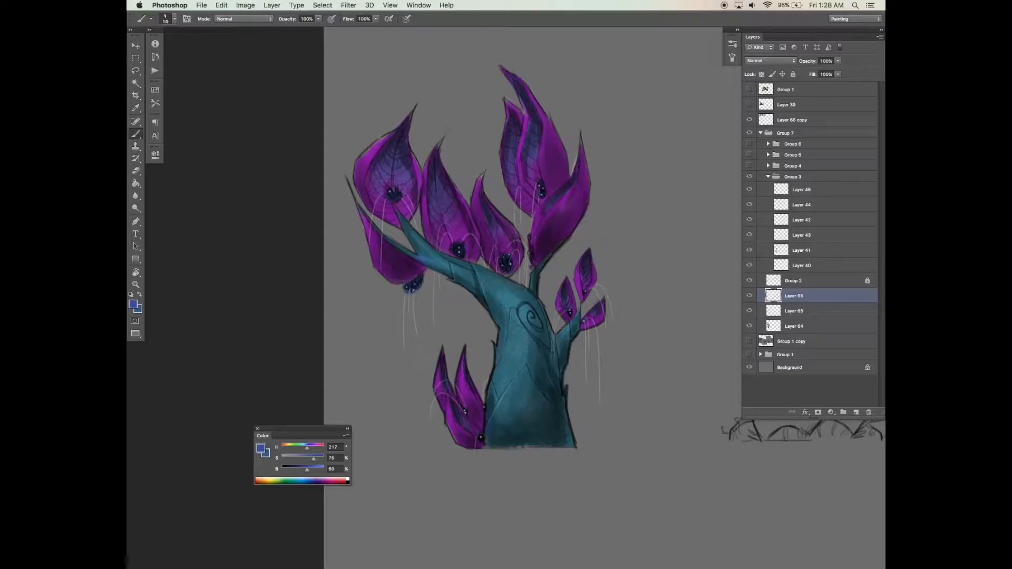
Add a new layer and set up a round brush in teal with hue 176, 53% opacity and 56% flow
{"action": "left_click", "coordinate": [856, 412]}
{"action": "left_click", "coordinate": [732, 57]}
{"action": "left_click", "coordinate": [642, 46]}
{"action": "left_click", "coordinate": [731, 57]}
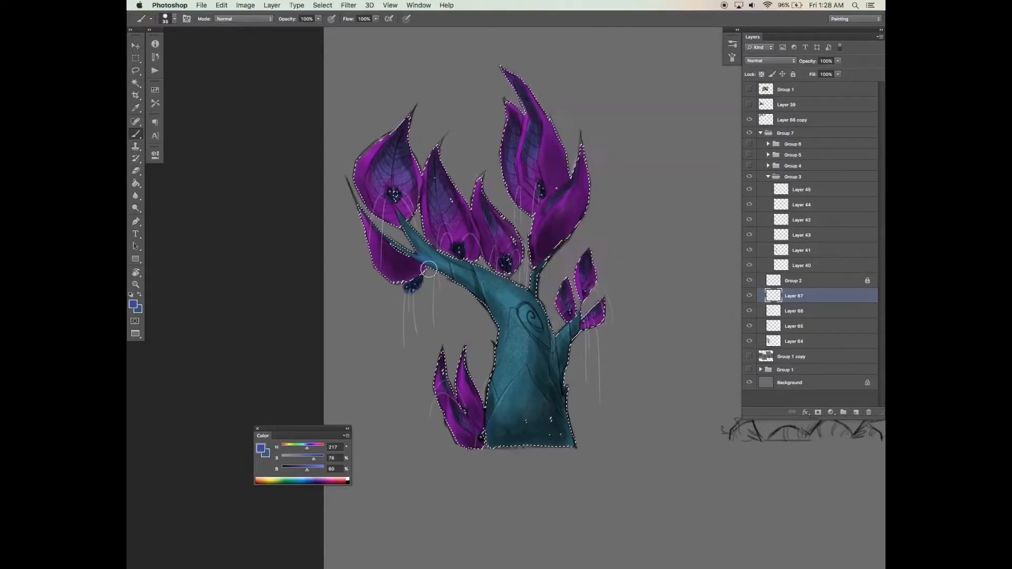
{"action": "left_click_drag", "start_coordinate": [463, 345], "coordinate": [459, 346]}
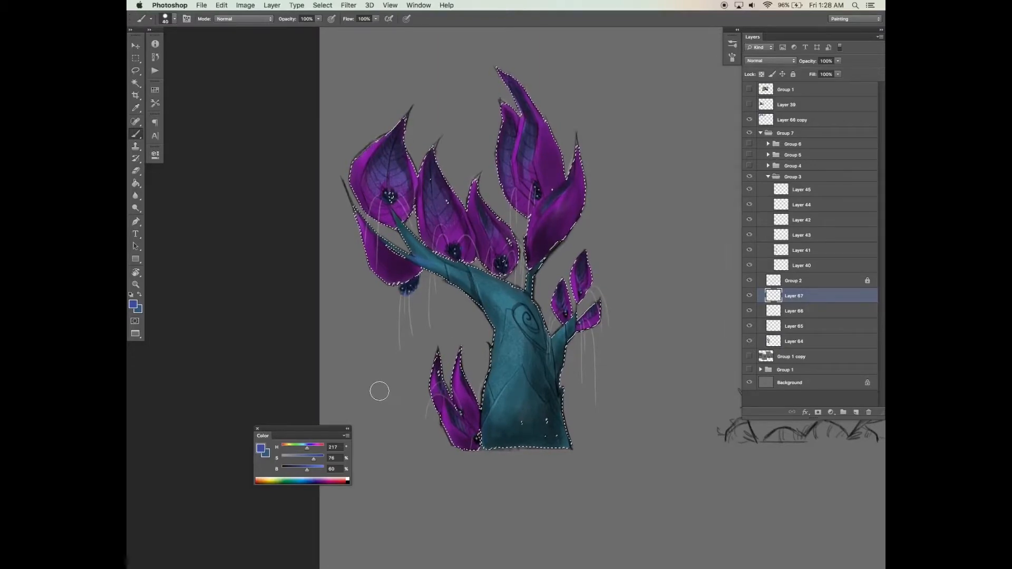
{"action": "left_click", "coordinate": [302, 448]}
{"action": "left_click", "coordinate": [318, 18]}
{"action": "left_click", "coordinate": [297, 31]}
{"action": "left_click", "coordinate": [376, 19]}
{"action": "left_click", "coordinate": [357, 31]}
Glaze the outer edges and tips of the purple leaves with translucent teal and clear the tree selection
{"action": "mouse_move", "coordinate": [378, 130]}
{"action": "left_mouse_down"}
{"action": "mouse_move", "coordinate": [369, 168]}
{"action": "mouse_move", "coordinate": [418, 167]}
{"action": "mouse_move", "coordinate": [417, 146]}
{"action": "mouse_move", "coordinate": [369, 215]}
{"action": "left_mouse_up"}
{"action": "key", "text": "bracketleft"}
{"action": "key", "text": "bracketleft"}
{"action": "key", "text": "bracketleft"}
{"action": "key", "text": "bracketright"}
{"action": "key", "text": "bracketright"}
{"action": "key", "text": "bracketright"}
{"action": "left_click_drag", "start_coordinate": [531, 84], "coordinate": [567, 221]}
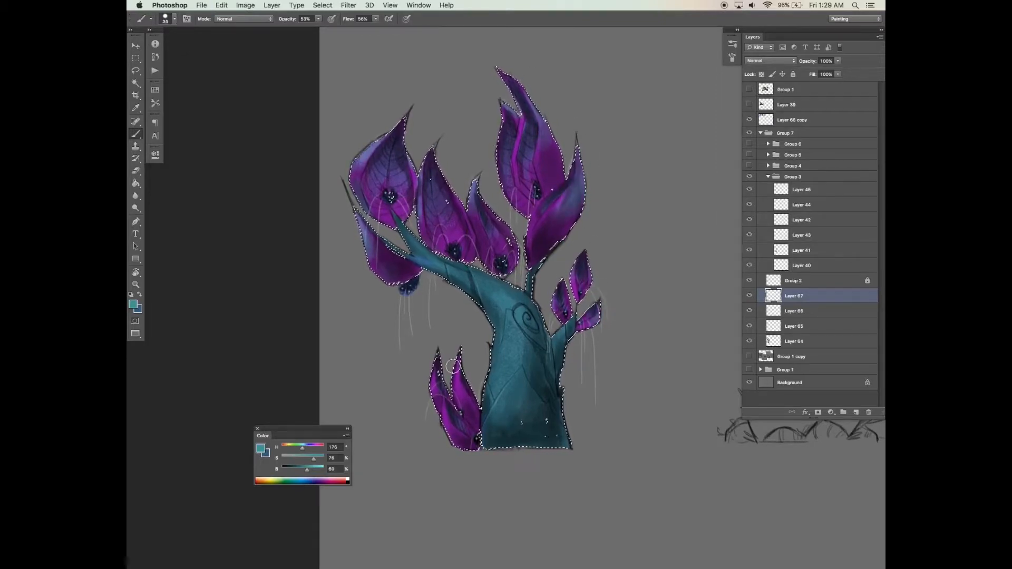
{"action": "left_click_drag", "start_coordinate": [457, 447], "coordinate": [456, 441]}
{"action": "key", "text": "super+d"}
{"action": "left_click_drag", "start_coordinate": [653, 449], "coordinate": [646, 444]}
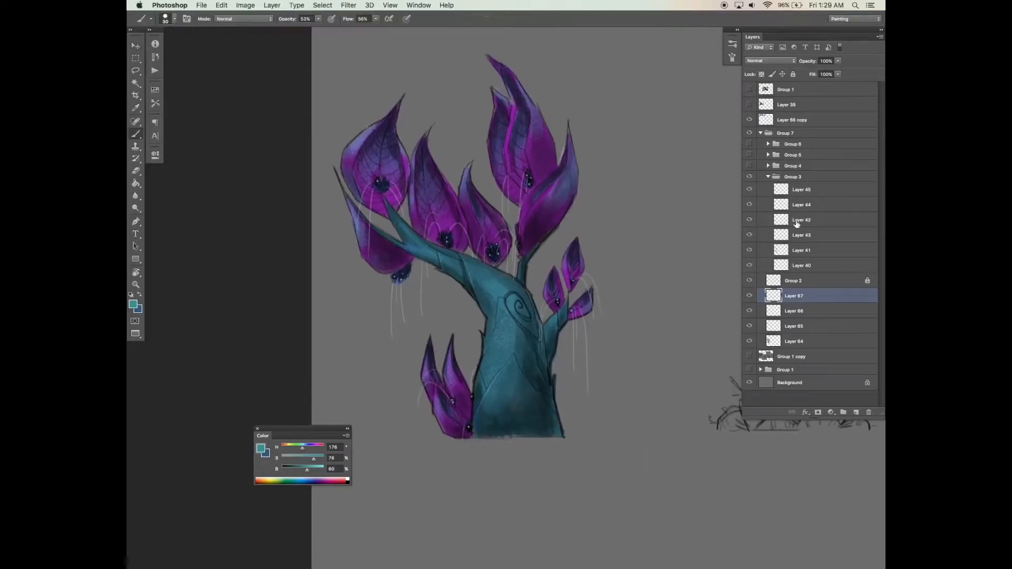
Add an Overlay layer with the tree shape loaded as selection, and choose light blue with hue 188, saturation 71, brightness 92
{"action": "left_click", "coordinate": [856, 412]}
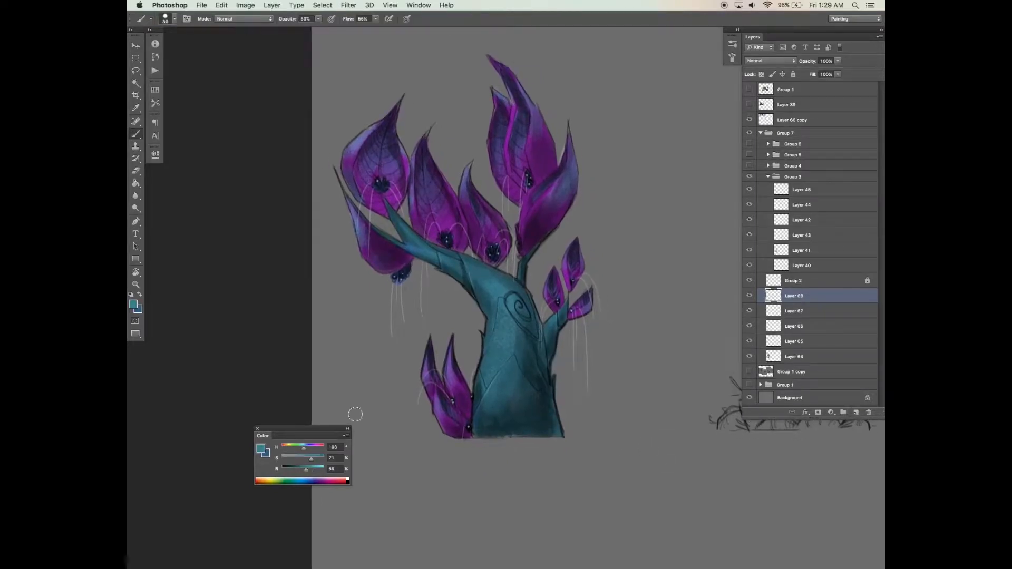
{"action": "key", "text": "super+z"}
{"action": "left_click", "coordinate": [298, 469]}
{"action": "left_click", "coordinate": [775, 61]}
{"action": "left_click", "coordinate": [770, 84]}
{"action": "left_click", "coordinate": [307, 469]}
{"action": "scroll", "coordinate": [625, 401], "scroll_direction": "left", "scroll_amount": 2}
{"action": "left_click", "coordinate": [771, 61]}
{"action": "left_click", "coordinate": [765, 130]}
{"action": "key", "text": "super+z"}
{"action": "left_click", "coordinate": [778, 354], "text": "super"}
{"action": "left_click", "coordinate": [320, 469]}
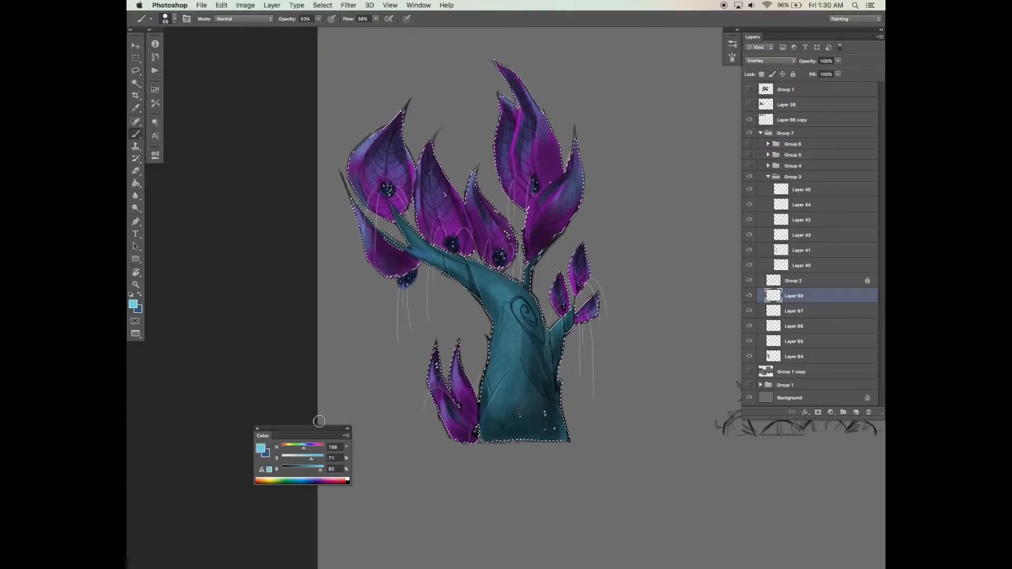
Paint light blue highlights along the leaf edges and tips, varying the brush size, and clear the selection
{"action": "key", "text": "bracketright"}
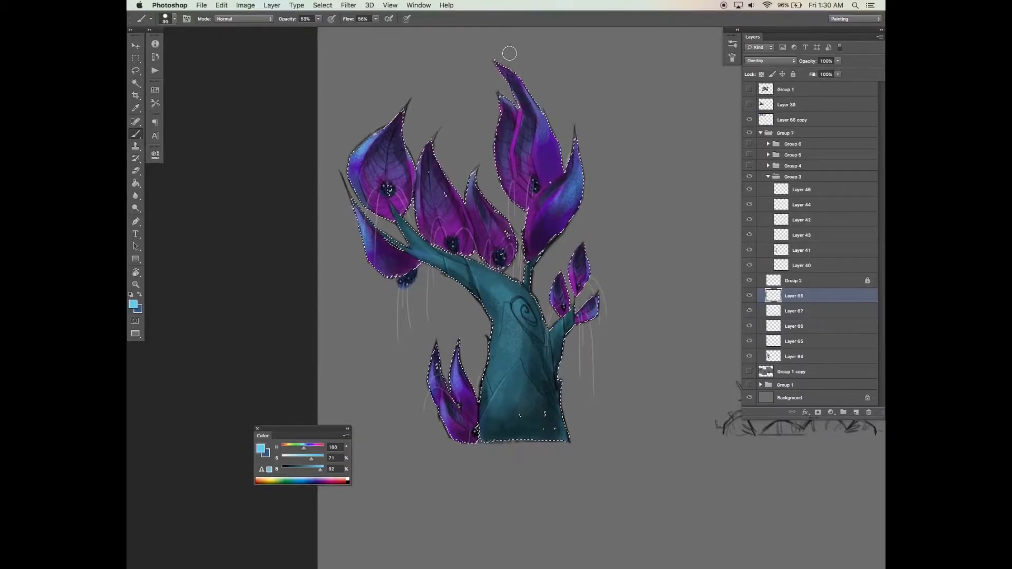
{"action": "key", "text": "bracketleft"}
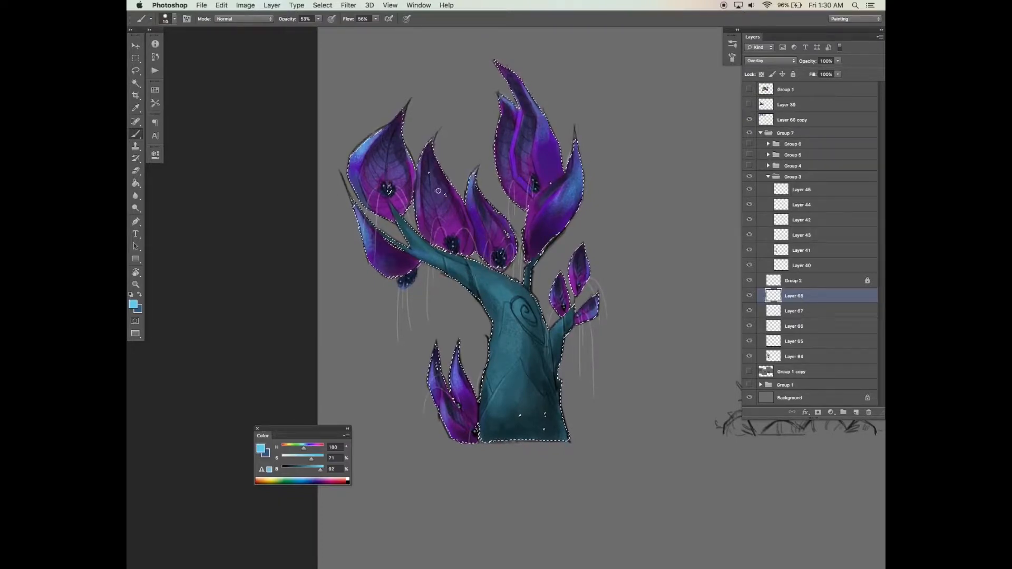
{"action": "key", "text": "bracketright"}
{"action": "key", "text": "bracketright"}
{"action": "key", "text": "bracketright"}
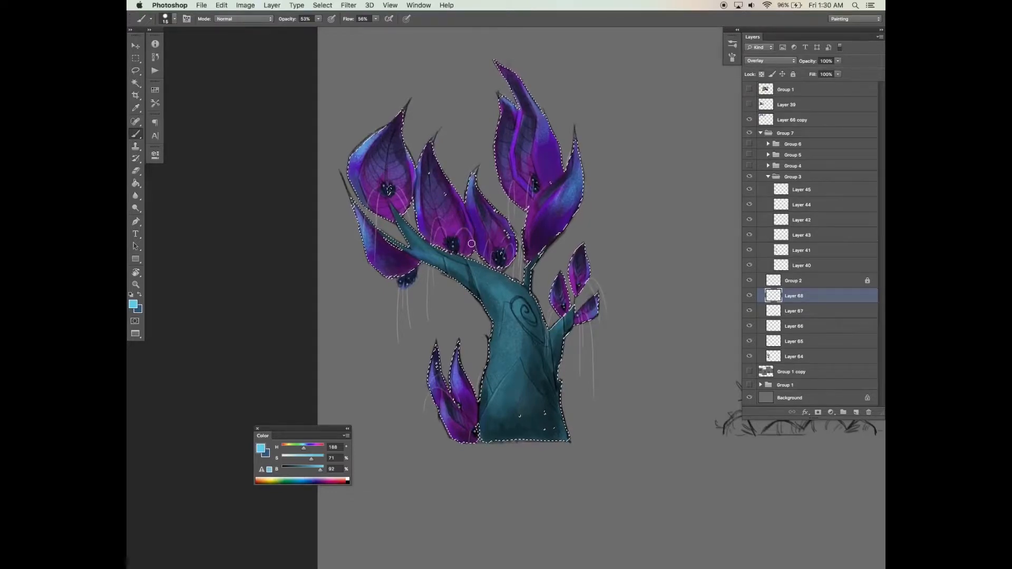
{"action": "key", "text": "super+d"}
{"action": "scroll", "coordinate": [618, 408], "scroll_direction": "up", "scroll_amount": 1}
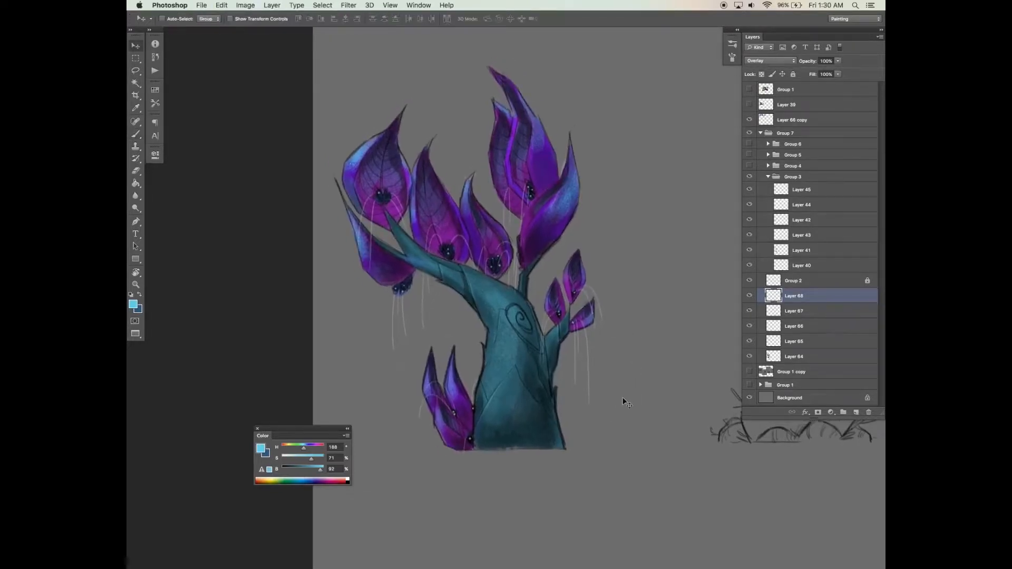
Add an Overlay layer above the tree colors and set up an enlarged white brush
{"action": "left_click", "coordinate": [856, 413]}
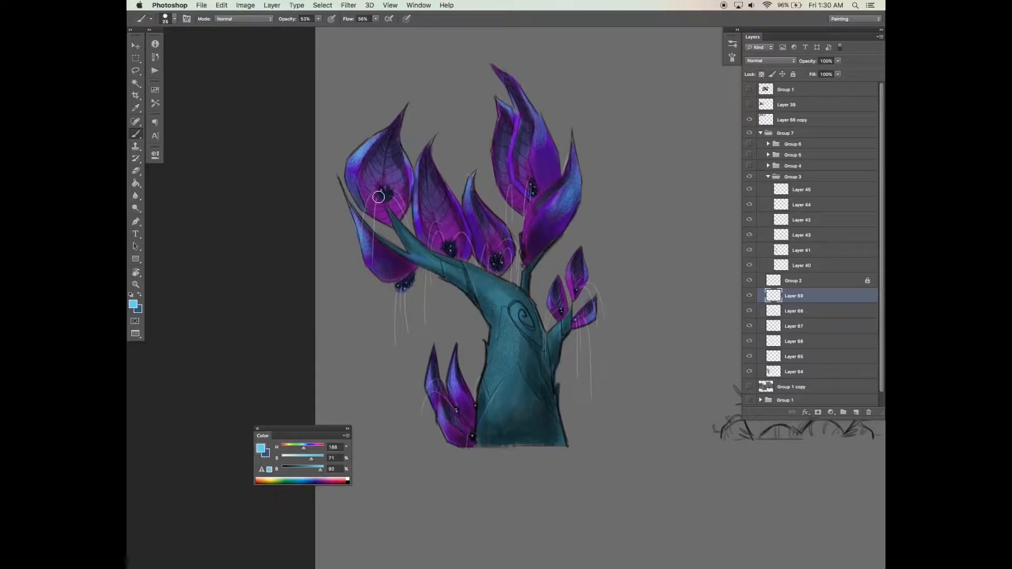
{"action": "left_click", "coordinate": [770, 60]}
{"action": "left_click", "coordinate": [762, 147]}
{"action": "key", "text": "d"}
{"action": "key", "text": "x"}
{"action": "key", "text": "bracketright"}
{"action": "key", "text": "bracketright"}
{"action": "key", "text": "bracketright"}
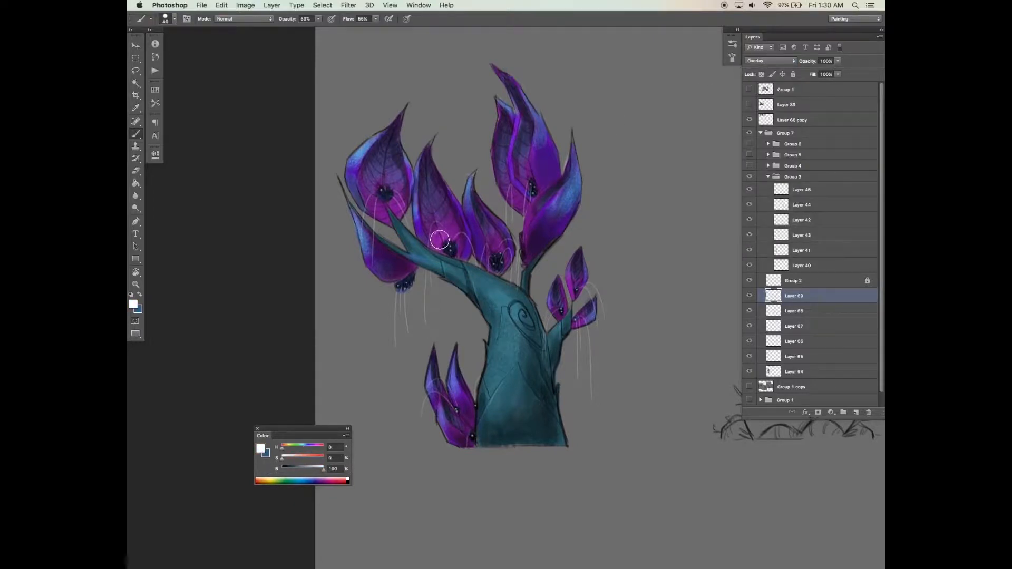
Paint white Overlay glows around the berry clusters and on the lower leaves, varying the brush size
{"action": "left_click_drag", "start_coordinate": [444, 245], "coordinate": [446, 225]}
{"action": "left_click", "coordinate": [496, 245]}
{"action": "key", "text": "bracketright"}
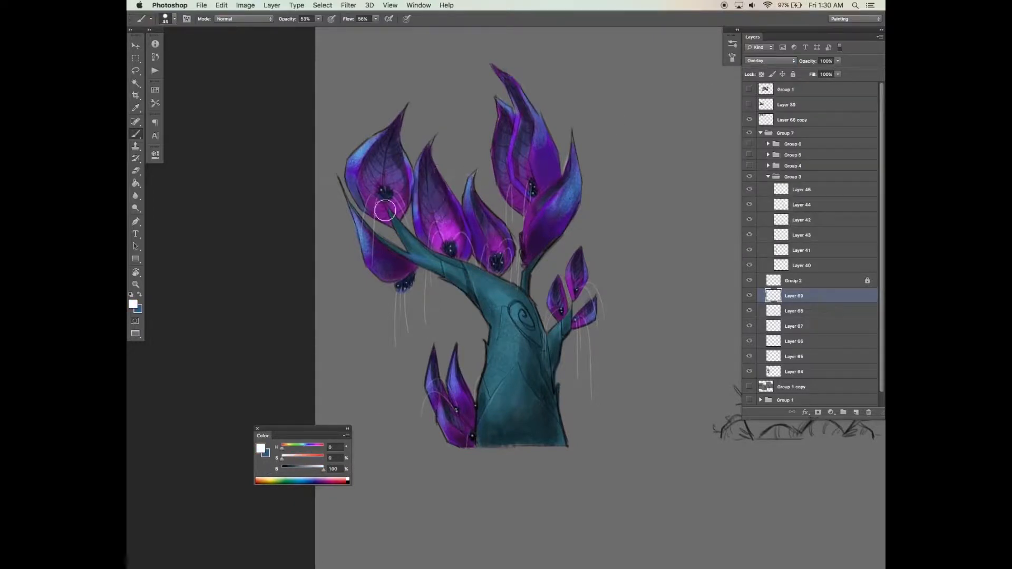
{"action": "left_click_drag", "start_coordinate": [380, 201], "coordinate": [385, 169]}
{"action": "key", "text": "bracketleft"}
{"action": "key", "text": "bracketleft"}
{"action": "left_click_drag", "start_coordinate": [523, 172], "coordinate": [514, 196]}
{"action": "key", "text": "bracketleft"}
{"action": "key", "text": "bracketright"}
{"action": "mouse_move", "coordinate": [455, 362]}
{"action": "left_mouse_down"}
{"action": "mouse_move", "coordinate": [458, 404]}
{"action": "mouse_move", "coordinate": [433, 377]}
{"action": "mouse_move", "coordinate": [437, 403]}
{"action": "left_mouse_up"}
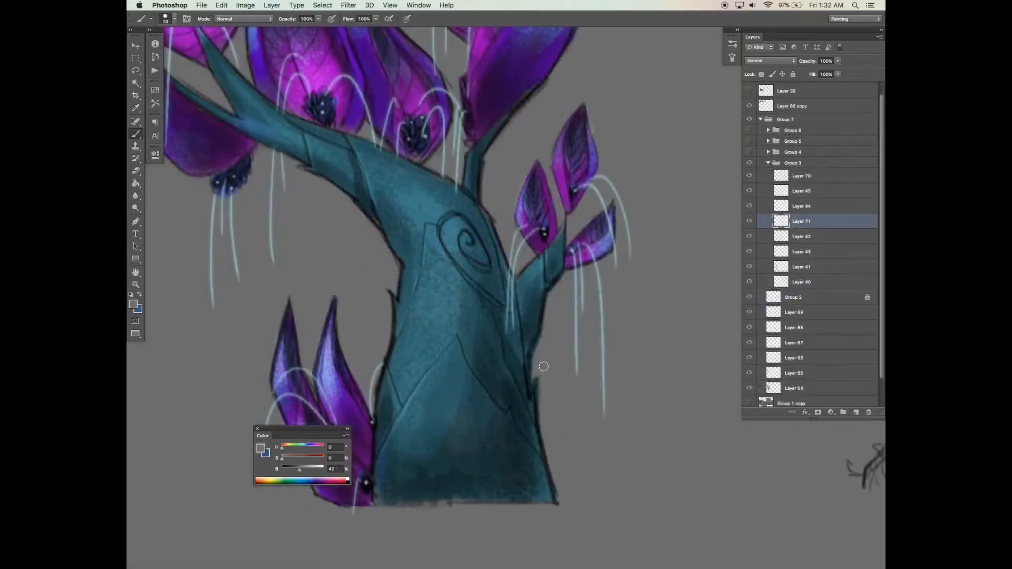
Paint background gray with 42% brightness along the trunk's right edge to clean up its outline
{"action": "left_click_drag", "start_coordinate": [544, 369], "coordinate": [544, 406]}
{"action": "mouse_move", "coordinate": [559, 492]}
{"action": "left_mouse_down"}
{"action": "mouse_move", "coordinate": [544, 435]}
{"action": "mouse_move", "coordinate": [566, 516]}
{"action": "mouse_move", "coordinate": [545, 405]}
{"action": "mouse_move", "coordinate": [540, 414]}
{"action": "mouse_move", "coordinate": [549, 393]}
{"action": "mouse_move", "coordinate": [613, 377]}
{"action": "mouse_move", "coordinate": [606, 420]}
{"action": "left_mouse_up"}
{"action": "key", "text": "z"}
{"action": "left_click", "coordinate": [609, 418], "text": "alt"}
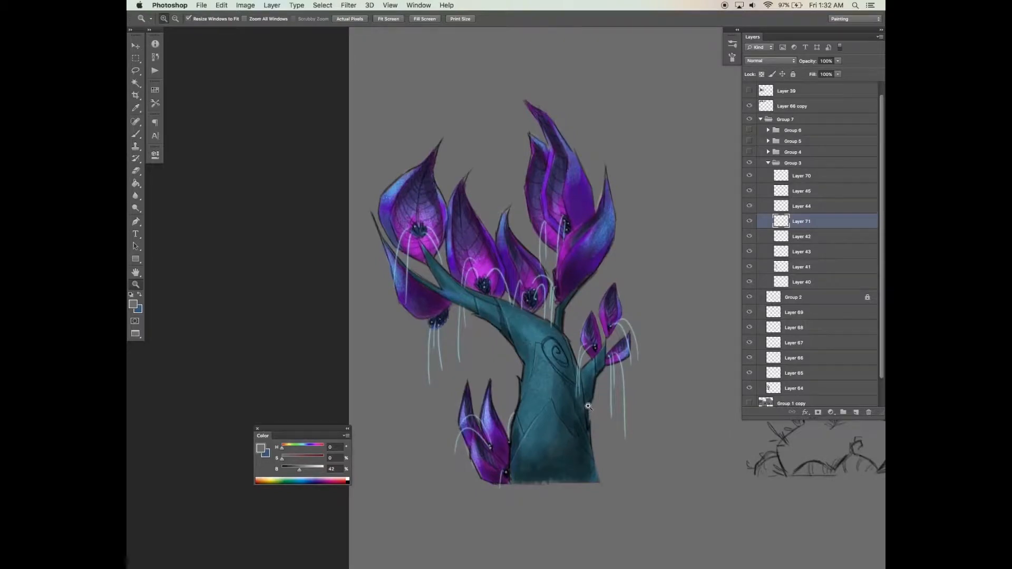
{"action": "left_click", "coordinate": [588, 407]}
{"action": "left_click", "coordinate": [587, 403]}
{"action": "key", "text": "b"}
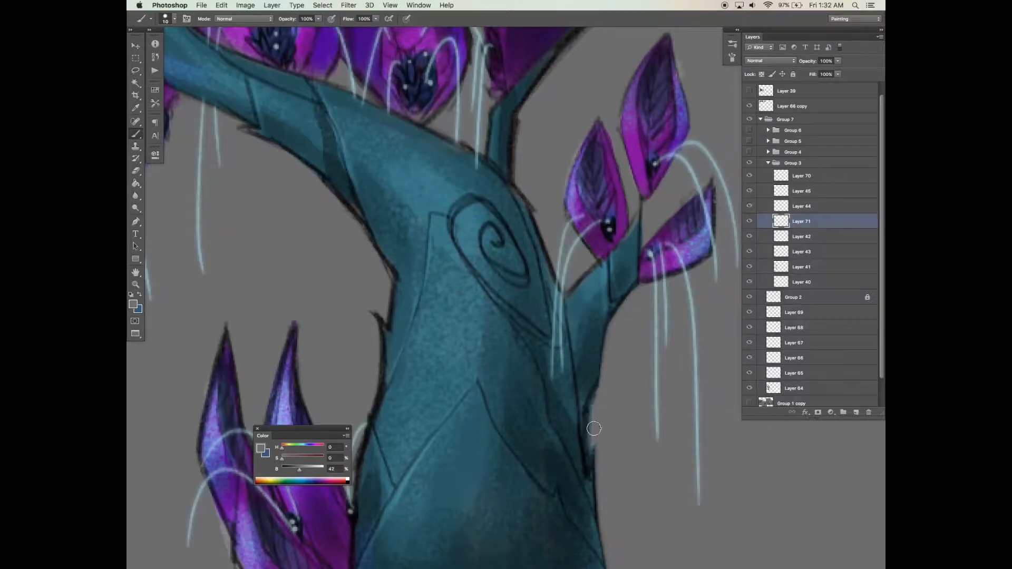
{"action": "left_click_drag", "start_coordinate": [610, 407], "coordinate": [610, 354]}
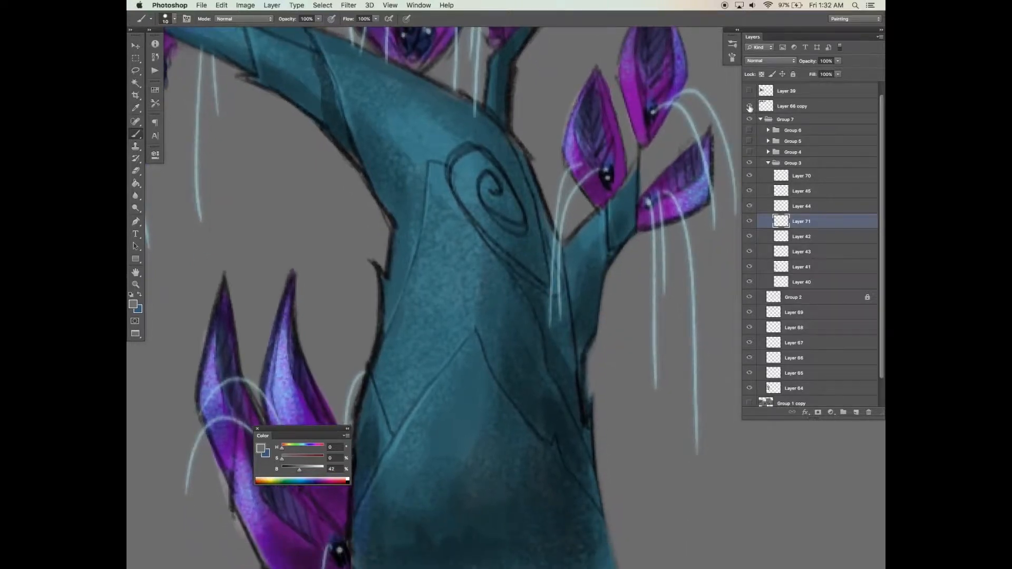
Flatten the brush tip to 8% roundness at a -97° angle and trim the spike on the trunk's right edge
{"action": "left_click", "coordinate": [732, 57]}
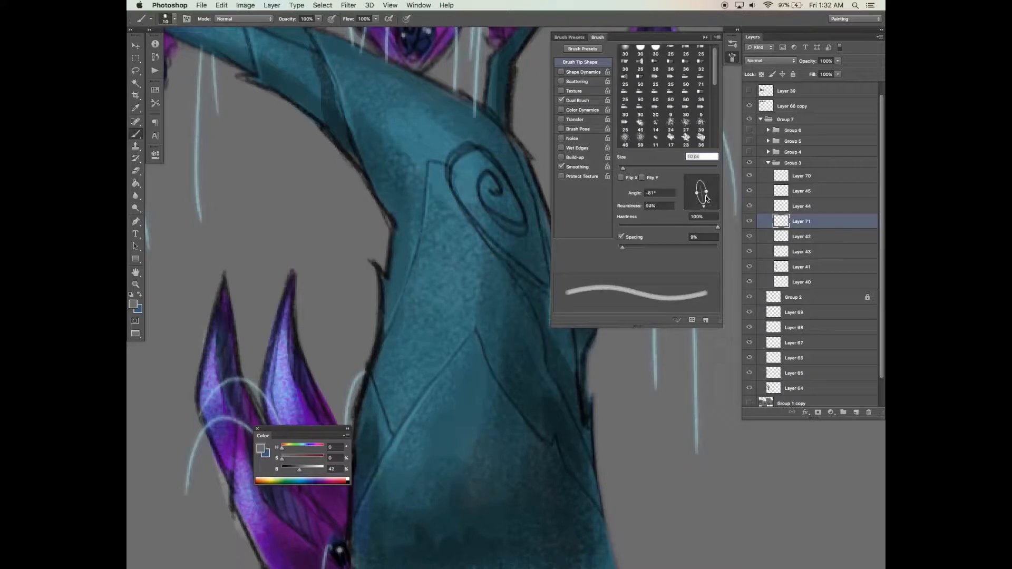
{"action": "left_click", "coordinate": [586, 99]}
{"action": "left_click", "coordinate": [653, 205]}
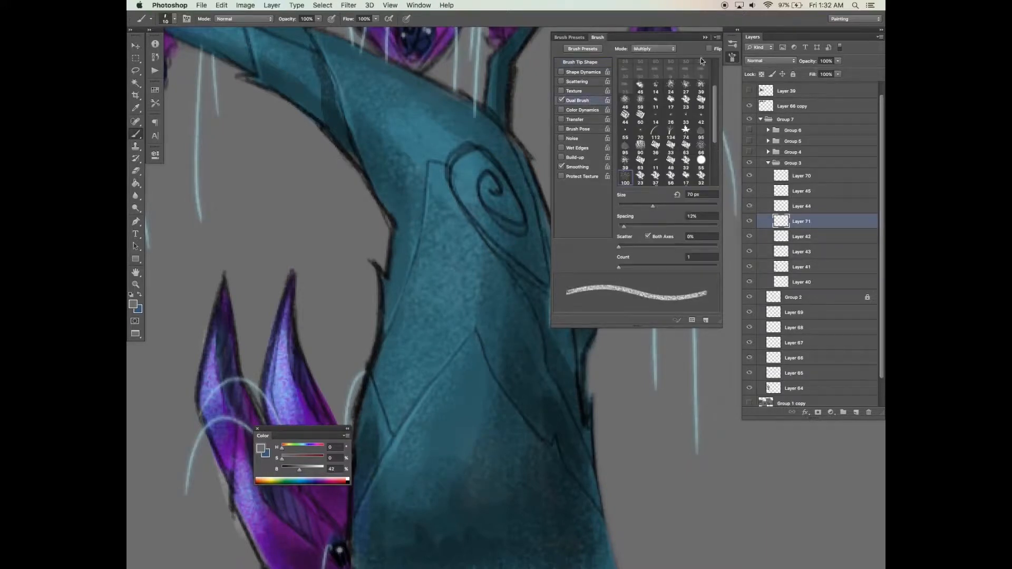
{"action": "left_click", "coordinate": [705, 37]}
{"action": "left_click_drag", "start_coordinate": [586, 370], "coordinate": [587, 409]}
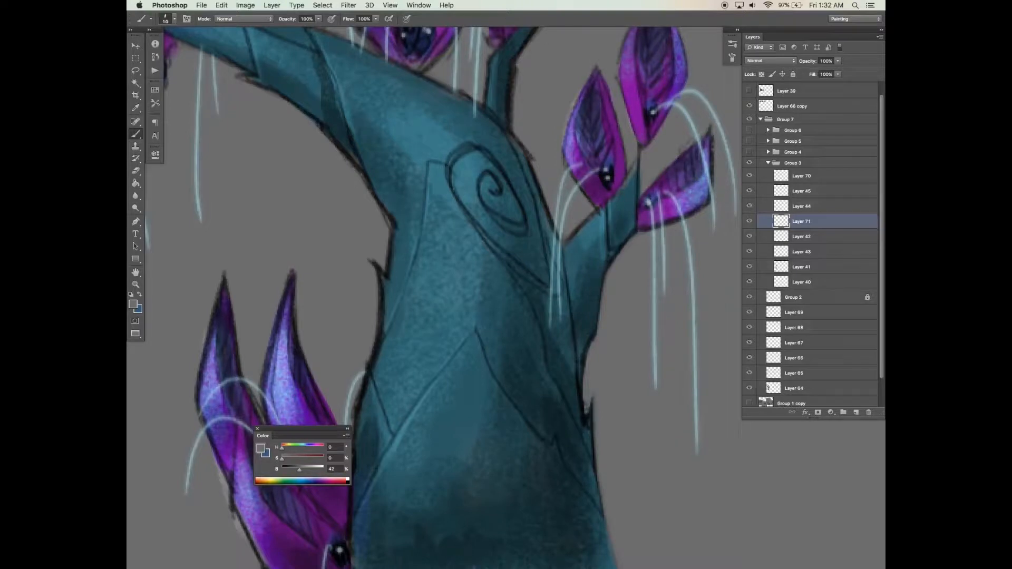
{"action": "left_click_drag", "start_coordinate": [611, 331], "coordinate": [568, 429]}
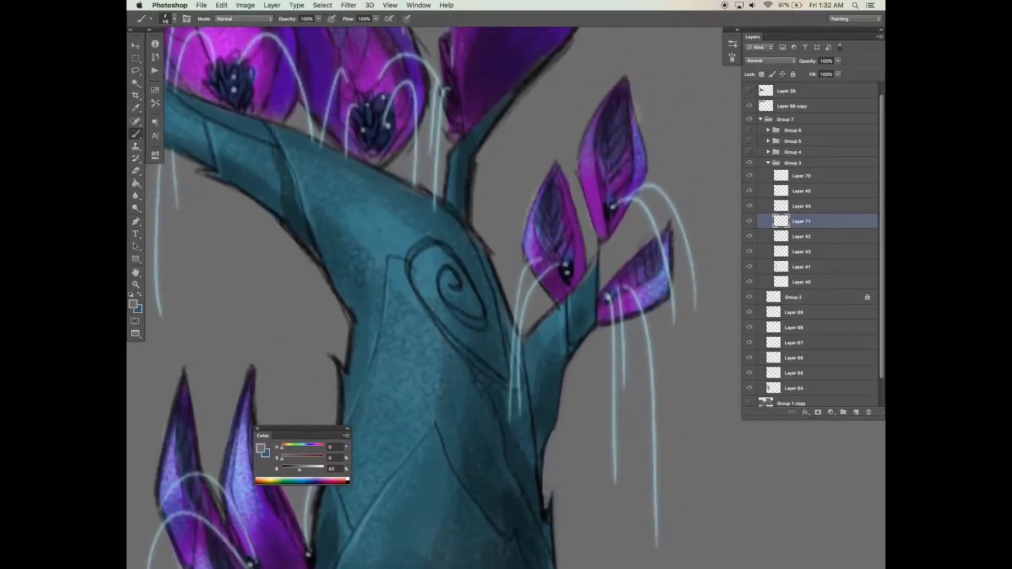
{"action": "left_click_drag", "start_coordinate": [590, 364], "coordinate": [583, 384]}
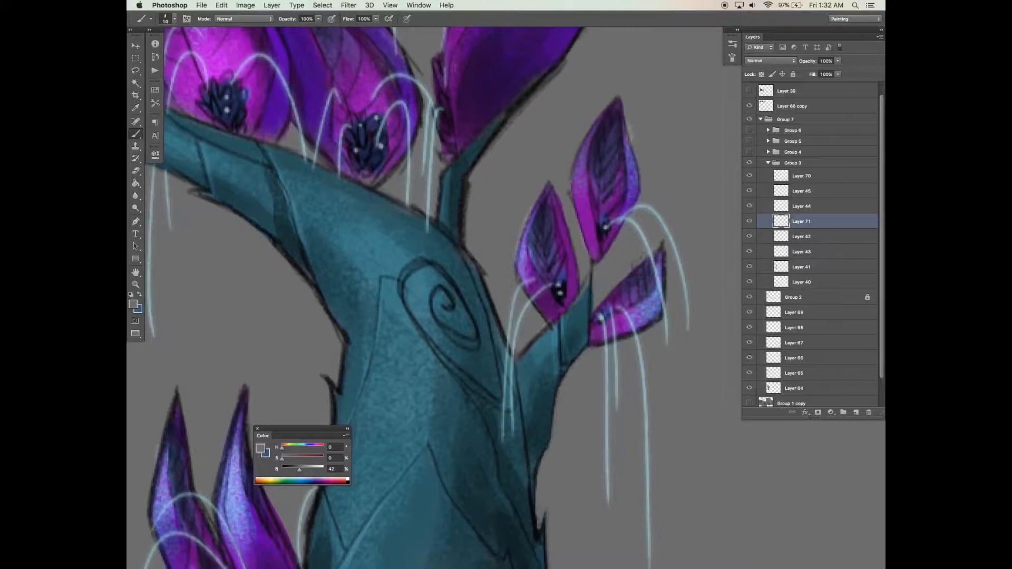
Restore a rounder brush tip and clean the edge beside the small right-hand leaf in background gray
{"action": "left_click", "coordinate": [734, 57]}
{"action": "left_click", "coordinate": [602, 64]}
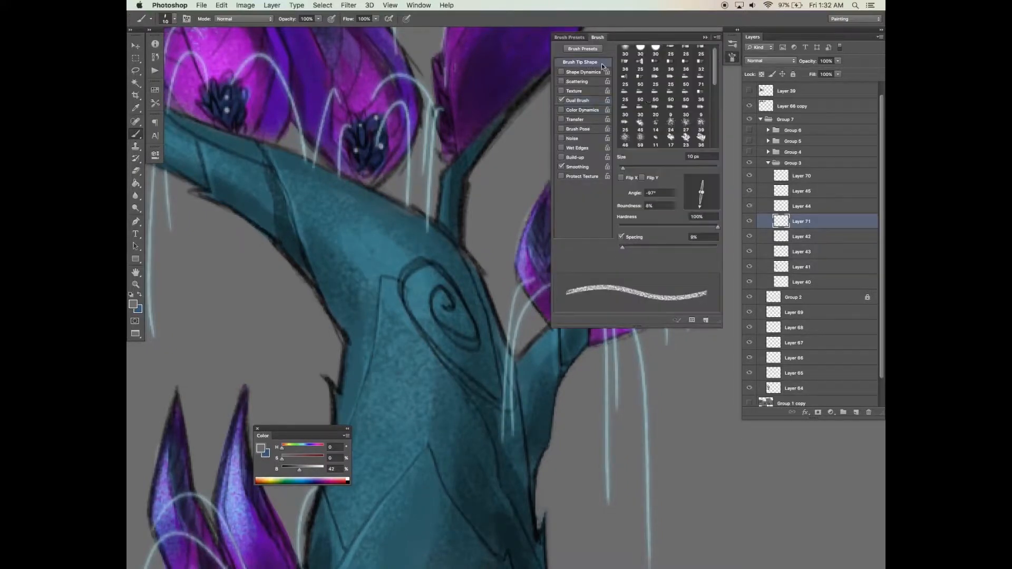
{"action": "left_click_drag", "start_coordinate": [702, 194], "coordinate": [714, 193]}
{"action": "left_click", "coordinate": [706, 39]}
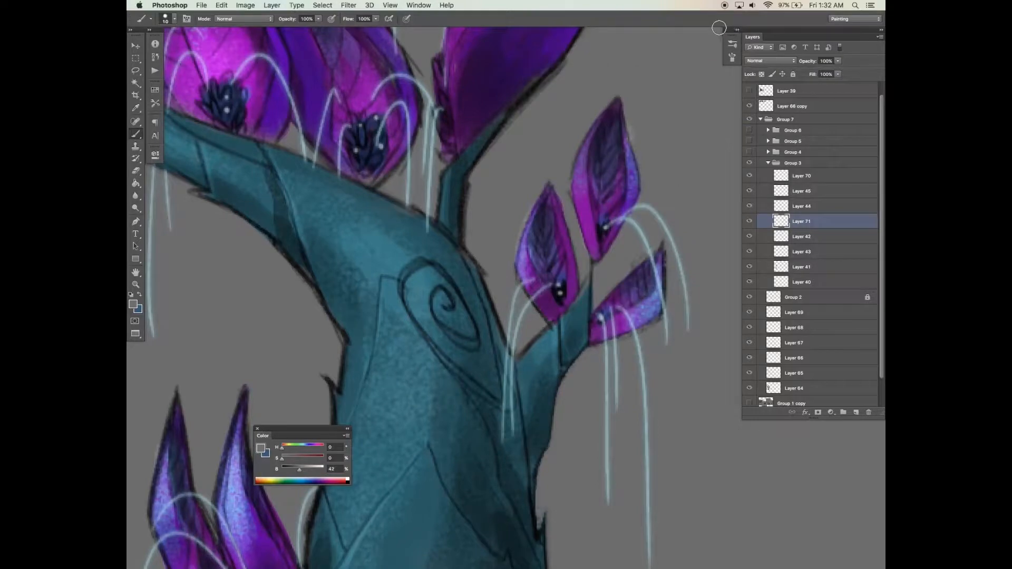
{"action": "left_click_drag", "start_coordinate": [664, 254], "coordinate": [668, 314]}
{"action": "left_click", "coordinate": [733, 57]}
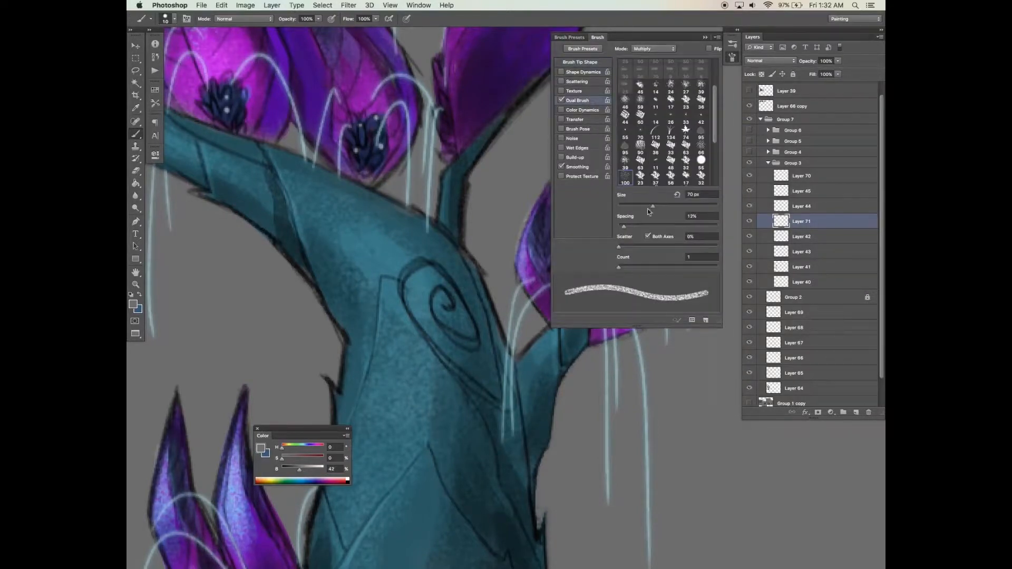
{"action": "left_click", "coordinate": [705, 37]}
Clean up the outlines around the small leaves and branch with background-gray strokes
{"action": "left_click_drag", "start_coordinate": [521, 270], "coordinate": [532, 312]}
{"action": "mouse_move", "coordinate": [479, 262]}
{"action": "left_mouse_down"}
{"action": "mouse_move", "coordinate": [515, 352]}
{"action": "mouse_move", "coordinate": [538, 332]}
{"action": "left_mouse_up"}
{"action": "key", "text": "super+minus"}
{"action": "key", "text": "super+minus"}
{"action": "mouse_move", "coordinate": [604, 408]}
{"action": "left_mouse_down"}
{"action": "mouse_move", "coordinate": [659, 409]}
{"action": "mouse_move", "coordinate": [673, 362]}
{"action": "left_mouse_up"}
{"action": "mouse_move", "coordinate": [479, 267]}
{"action": "left_mouse_down"}
{"action": "mouse_move", "coordinate": [470, 241]}
{"action": "mouse_move", "coordinate": [476, 300]}
{"action": "mouse_move", "coordinate": [471, 242]}
{"action": "mouse_move", "coordinate": [472, 318]}
{"action": "mouse_move", "coordinate": [449, 393]}
{"action": "mouse_move", "coordinate": [394, 293]}
{"action": "mouse_move", "coordinate": [442, 399]}
{"action": "mouse_move", "coordinate": [404, 222]}
{"action": "left_mouse_up"}
{"action": "mouse_move", "coordinate": [293, 386]}
{"action": "left_mouse_down"}
{"action": "mouse_move", "coordinate": [332, 185]}
{"action": "mouse_move", "coordinate": [380, 124]}
{"action": "left_mouse_up"}
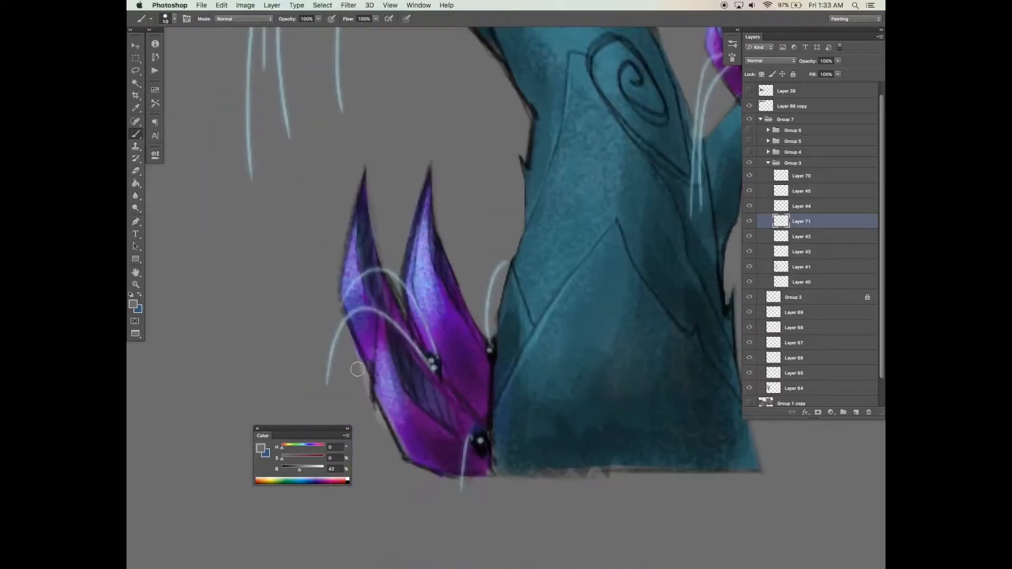
Trim the edges of the lower-left leaves and trunk base in background gray, undoing unwanted strokes
{"action": "mouse_move", "coordinate": [348, 314]}
{"action": "left_mouse_down"}
{"action": "mouse_move", "coordinate": [369, 395]}
{"action": "mouse_move", "coordinate": [410, 457]}
{"action": "left_mouse_up"}
{"action": "key", "text": "super+z"}
{"action": "left_click_drag", "start_coordinate": [356, 346], "coordinate": [408, 460]}
{"action": "mouse_move", "coordinate": [409, 465]}
{"action": "left_mouse_down"}
{"action": "mouse_move", "coordinate": [398, 436]}
{"action": "mouse_move", "coordinate": [846, 450]}
{"action": "left_mouse_up"}
{"action": "left_click_drag", "start_coordinate": [701, 447], "coordinate": [619, 475]}
{"action": "mouse_move", "coordinate": [665, 154]}
{"action": "left_mouse_down"}
{"action": "mouse_move", "coordinate": [654, 331]}
{"action": "mouse_move", "coordinate": [666, 406]}
{"action": "left_mouse_up"}
{"action": "left_click_drag", "start_coordinate": [426, 133], "coordinate": [482, 288]}
{"action": "left_click_drag", "start_coordinate": [541, 171], "coordinate": [550, 140]}
{"action": "key", "text": "super+z"}
Adjust the brush tip's roundness and angle for narrow edge strokes, and widen the tip again after painting them
{"action": "key", "text": "F5"}
{"action": "left_click_drag", "start_coordinate": [689, 191], "coordinate": [700, 192]}
{"action": "left_click_drag", "start_coordinate": [711, 198], "coordinate": [704, 207]}
{"action": "left_click_drag", "start_coordinate": [487, 265], "coordinate": [495, 216]}
{"action": "left_click_drag", "start_coordinate": [491, 245], "coordinate": [491, 203]}
{"action": "mouse_move", "coordinate": [492, 232]}
{"action": "left_mouse_down"}
{"action": "mouse_move", "coordinate": [493, 196]}
{"action": "mouse_move", "coordinate": [493, 264]}
{"action": "left_mouse_up"}
{"action": "left_click_drag", "start_coordinate": [704, 193], "coordinate": [715, 193]}
{"action": "key", "text": "F5"}
Trim the outlines of the branches and upper leaves with repeated background-gray strokes
{"action": "left_click_drag", "start_coordinate": [475, 166], "coordinate": [547, 219]}
{"action": "left_click_drag", "start_coordinate": [419, 151], "coordinate": [539, 241]}
{"action": "left_click_drag", "start_coordinate": [543, 243], "coordinate": [569, 303]}
{"action": "left_click_drag", "start_coordinate": [547, 256], "coordinate": [543, 348]}
{"action": "mouse_move", "coordinate": [587, 195]}
{"action": "left_mouse_down"}
{"action": "mouse_move", "coordinate": [582, 244]}
{"action": "mouse_move", "coordinate": [446, 128]}
{"action": "left_mouse_up"}
{"action": "mouse_move", "coordinate": [569, 282]}
{"action": "left_mouse_down"}
{"action": "mouse_move", "coordinate": [550, 228]}
{"action": "mouse_move", "coordinate": [555, 167]}
{"action": "left_mouse_up"}
{"action": "mouse_move", "coordinate": [574, 154]}
{"action": "left_mouse_down"}
{"action": "mouse_move", "coordinate": [547, 226]}
{"action": "mouse_move", "coordinate": [641, 84]}
{"action": "mouse_move", "coordinate": [541, 248]}
{"action": "left_mouse_up"}
{"action": "left_click_drag", "start_coordinate": [522, 261], "coordinate": [571, 161]}
{"action": "left_click_drag", "start_coordinate": [606, 93], "coordinate": [605, 221]}
{"action": "left_click_drag", "start_coordinate": [572, 294], "coordinate": [575, 237]}
{"action": "left_click_drag", "start_coordinate": [567, 157], "coordinate": [550, 95]}
{"action": "left_click_drag", "start_coordinate": [550, 95], "coordinate": [570, 244]}
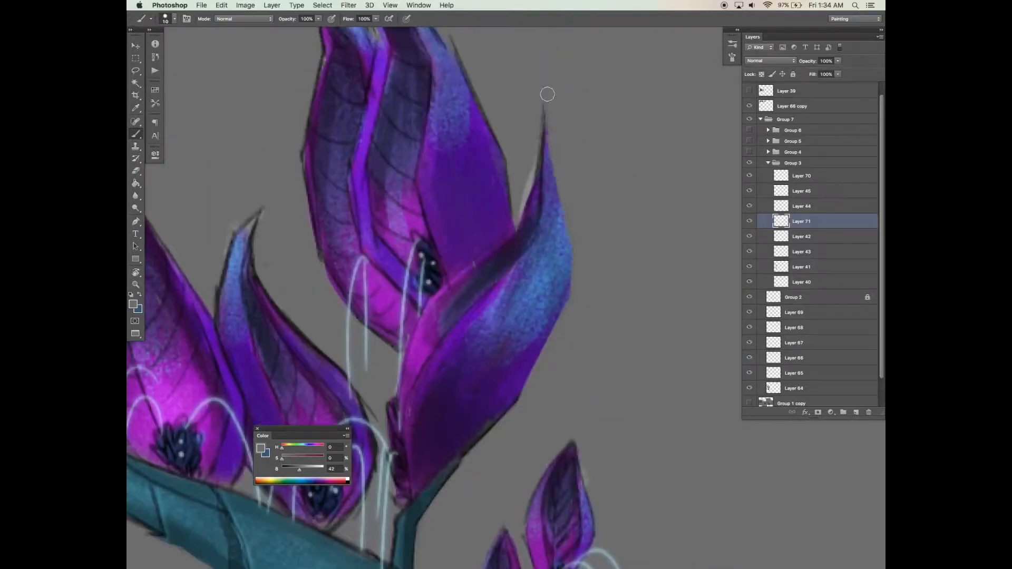
Paint background gray along the edges and pointed tips of the tall upper-right leaves
{"action": "left_click_drag", "start_coordinate": [490, 94], "coordinate": [538, 203]}
{"action": "left_click_drag", "start_coordinate": [548, 264], "coordinate": [511, 147]}
{"action": "left_click_drag", "start_coordinate": [471, 108], "coordinate": [528, 210]}
{"action": "left_click_drag", "start_coordinate": [567, 284], "coordinate": [499, 166]}
{"action": "left_click_drag", "start_coordinate": [578, 314], "coordinate": [488, 153]}
{"action": "left_click_drag", "start_coordinate": [429, 106], "coordinate": [409, 103]}
{"action": "mouse_move", "coordinate": [410, 113]}
{"action": "left_mouse_down"}
{"action": "mouse_move", "coordinate": [457, 185]}
{"action": "mouse_move", "coordinate": [584, 78]}
{"action": "left_mouse_up"}
{"action": "mouse_move", "coordinate": [546, 134]}
{"action": "left_mouse_down"}
{"action": "mouse_move", "coordinate": [540, 61]}
{"action": "mouse_move", "coordinate": [535, 336]}
{"action": "mouse_move", "coordinate": [619, 431]}
{"action": "left_mouse_up"}
{"action": "mouse_move", "coordinate": [546, 433]}
{"action": "left_mouse_down"}
{"action": "mouse_move", "coordinate": [491, 323]}
{"action": "mouse_move", "coordinate": [547, 328]}
{"action": "mouse_move", "coordinate": [579, 390]}
{"action": "left_mouse_up"}
{"action": "left_click_drag", "start_coordinate": [453, 182], "coordinate": [422, 266]}
Clean up the outlines of the middle and left-hand leaves in background gray
{"action": "mouse_move", "coordinate": [329, 124]}
{"action": "left_mouse_down"}
{"action": "mouse_move", "coordinate": [429, 215]}
{"action": "mouse_move", "coordinate": [449, 160]}
{"action": "left_mouse_up"}
{"action": "mouse_move", "coordinate": [477, 137]}
{"action": "left_mouse_down"}
{"action": "mouse_move", "coordinate": [549, 81]}
{"action": "mouse_move", "coordinate": [600, 141]}
{"action": "left_mouse_up"}
{"action": "mouse_move", "coordinate": [297, 302]}
{"action": "left_mouse_down"}
{"action": "mouse_move", "coordinate": [299, 252]}
{"action": "mouse_move", "coordinate": [479, 76]}
{"action": "left_mouse_up"}
{"action": "left_click_drag", "start_coordinate": [290, 347], "coordinate": [355, 230]}
{"action": "left_click_drag", "start_coordinate": [338, 187], "coordinate": [368, 253]}
{"action": "mouse_move", "coordinate": [348, 185]}
{"action": "left_mouse_down"}
{"action": "mouse_move", "coordinate": [391, 290]}
{"action": "mouse_move", "coordinate": [422, 332]}
{"action": "left_mouse_up"}
{"action": "left_click_drag", "start_coordinate": [371, 282], "coordinate": [348, 215]}
{"action": "left_click_drag", "start_coordinate": [331, 168], "coordinate": [359, 269]}
{"action": "left_click_drag", "start_coordinate": [354, 215], "coordinate": [389, 374]}
{"action": "mouse_move", "coordinate": [393, 369]}
{"action": "left_mouse_down"}
{"action": "mouse_move", "coordinate": [464, 432]}
{"action": "mouse_move", "coordinate": [396, 377]}
{"action": "left_mouse_up"}
{"action": "left_click_drag", "start_coordinate": [373, 356], "coordinate": [301, 352]}
Touch up the remaining stray marks around the whole tree in background gray
{"action": "key", "text": "super+minus"}
{"action": "key", "text": "super+minus"}
{"action": "key", "text": "super+minus"}
{"action": "left_click_drag", "start_coordinate": [670, 414], "coordinate": [603, 398]}
{"action": "left_click_drag", "start_coordinate": [596, 358], "coordinate": [634, 358]}
{"action": "mouse_move", "coordinate": [540, 413]}
{"action": "left_mouse_down"}
{"action": "mouse_move", "coordinate": [612, 363]}
{"action": "mouse_move", "coordinate": [609, 320]}
{"action": "left_mouse_up"}
{"action": "left_click_drag", "start_coordinate": [589, 318], "coordinate": [575, 345]}
{"action": "left_click_drag", "start_coordinate": [465, 295], "coordinate": [494, 255]}
Refine the tree's leaf and branch edges using a smaller brush
{"action": "key", "text": "["}
{"action": "key", "text": "["}
{"action": "left_click_drag", "start_coordinate": [513, 316], "coordinate": [496, 249]}
{"action": "mouse_move", "coordinate": [526, 320]}
{"action": "left_mouse_down"}
{"action": "mouse_move", "coordinate": [511, 274]}
{"action": "mouse_move", "coordinate": [560, 171]}
{"action": "left_mouse_up"}
{"action": "left_click_drag", "start_coordinate": [569, 177], "coordinate": [580, 273]}
{"action": "scroll", "coordinate": [623, 377], "scroll_direction": "left", "scroll_amount": 2}
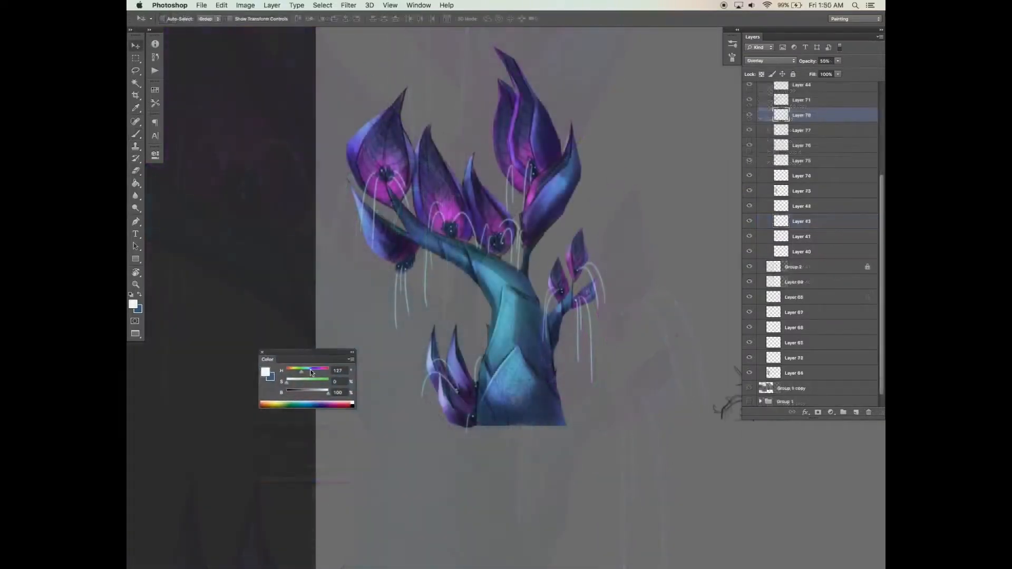
Add a new layer above the leaf shading and set up a hard round 12 px brush
{"action": "key", "text": "b"}
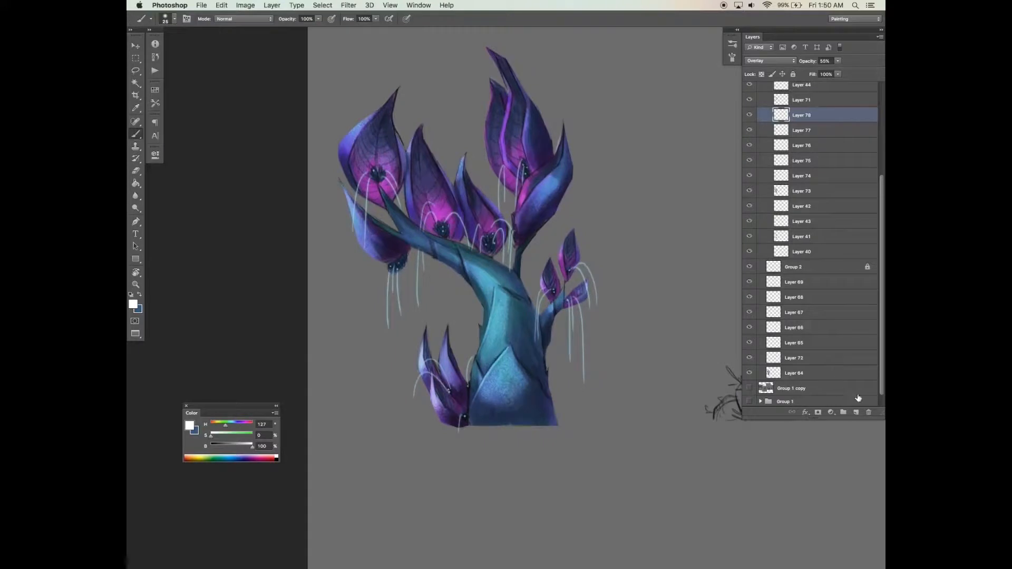
{"action": "left_click", "coordinate": [857, 413]}
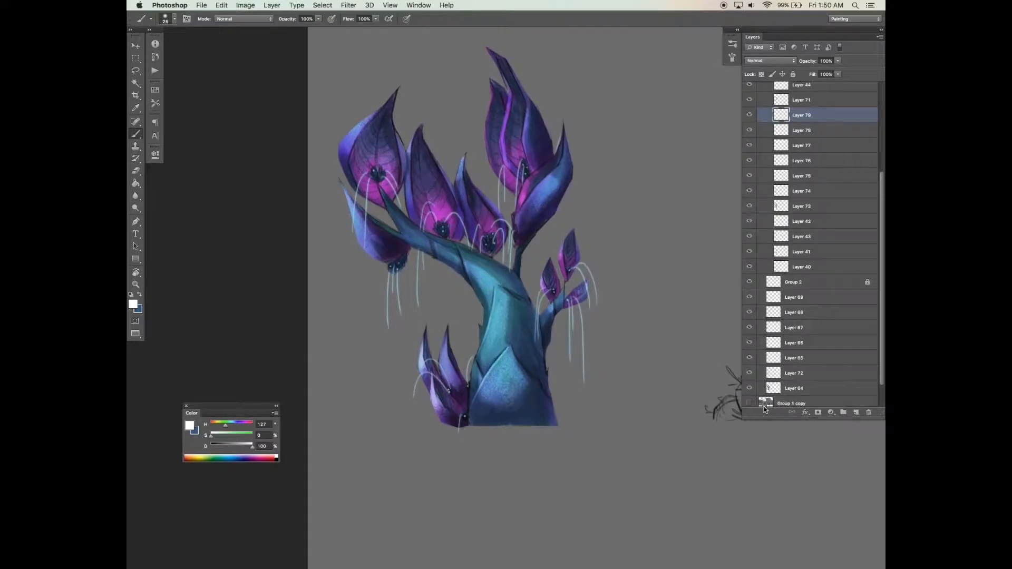
{"action": "left_click", "coordinate": [733, 57]}
{"action": "left_click_drag", "start_coordinate": [663, 226], "coordinate": [717, 226]}
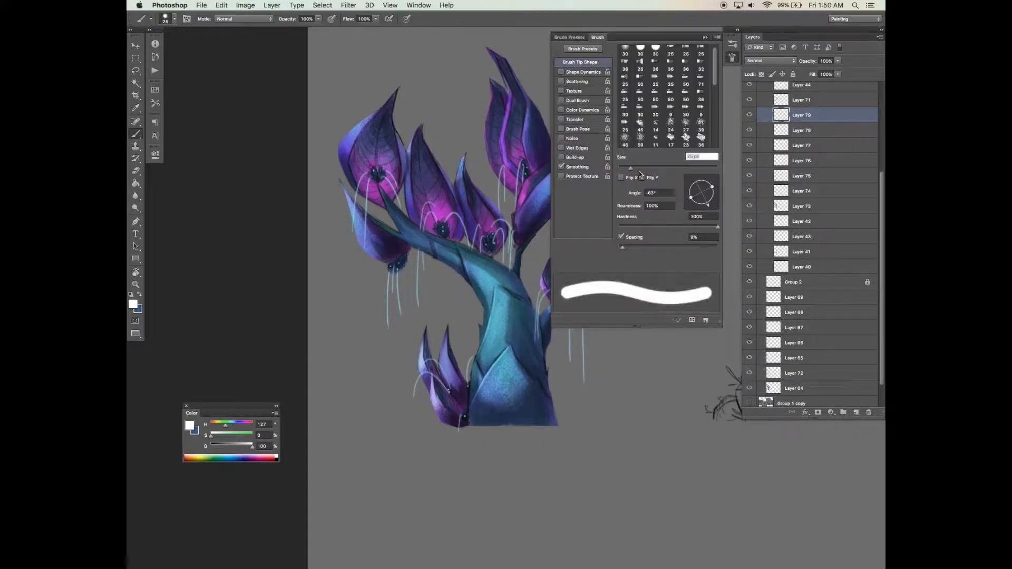
{"action": "left_click", "coordinate": [624, 167]}
{"action": "left_click", "coordinate": [705, 38]}
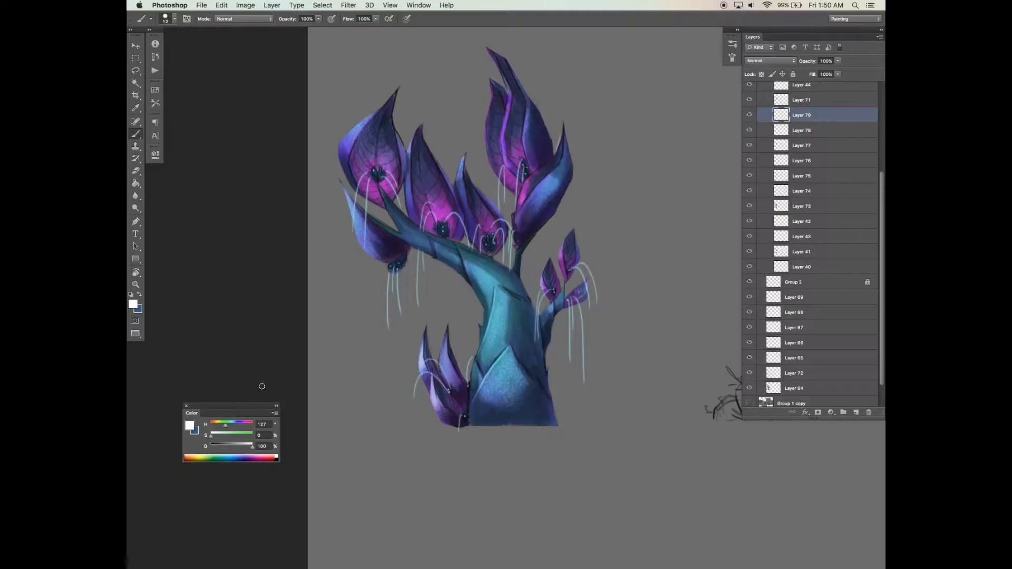
Choose yellow-green with hue 86, saturation 58, brightness 100, and try the Vivid Light blend mode on the new layer
{"action": "left_click", "coordinate": [235, 436]}
{"action": "left_click", "coordinate": [769, 63]}
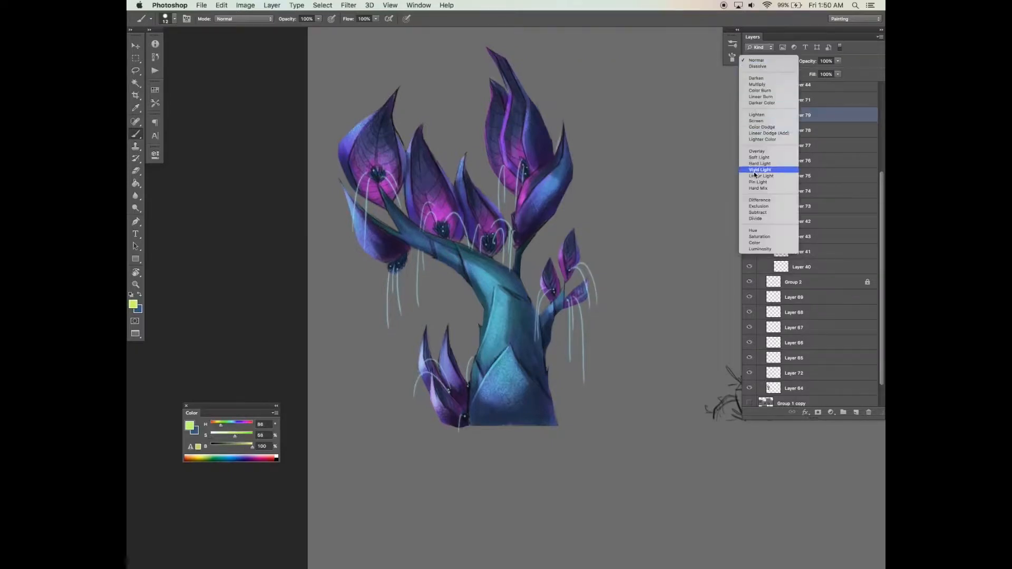
{"action": "left_click", "coordinate": [767, 170]}
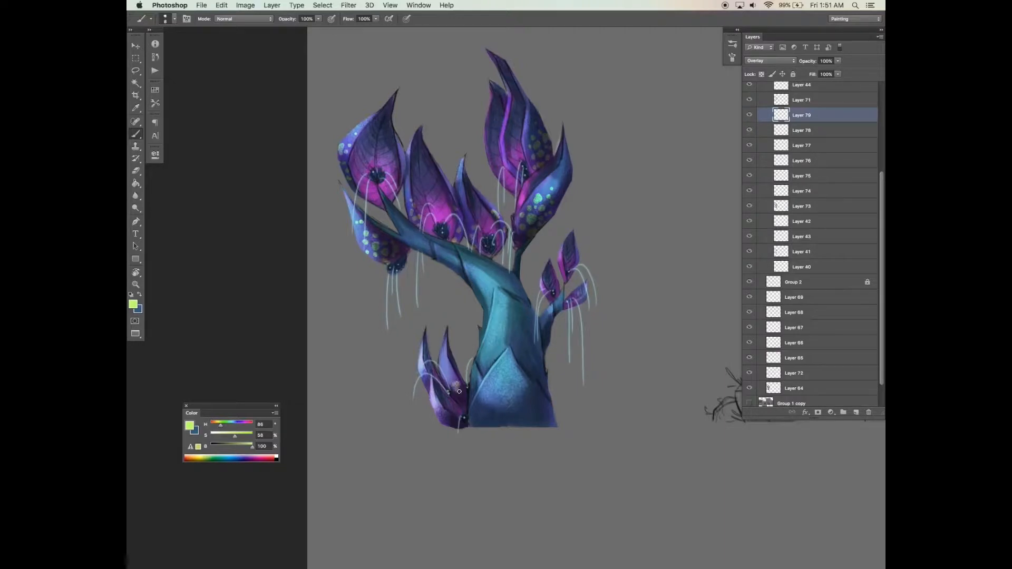
Lower the opacity of the leaf-spot layer to 76%
{"action": "key", "text": "e"}
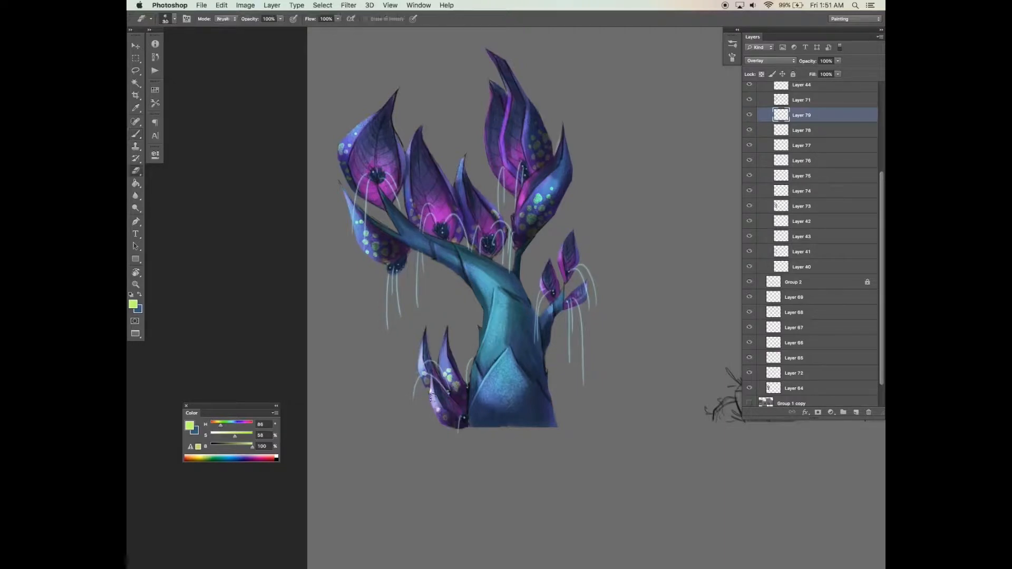
{"action": "key", "text": "space"}
{"action": "left_click_drag", "start_coordinate": [522, 327], "coordinate": [518, 327]}
{"action": "key", "text": "b"}
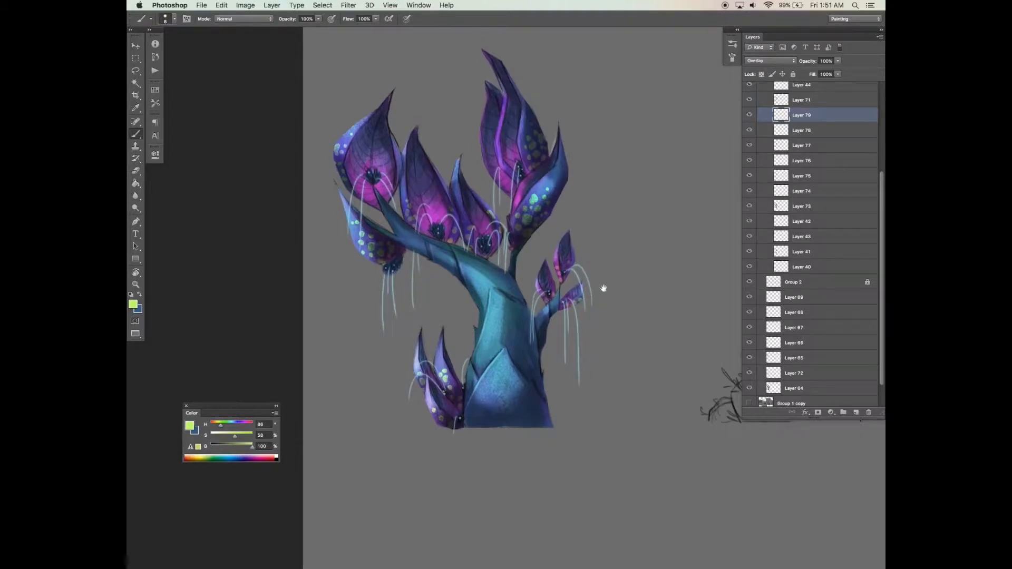
{"action": "scroll", "coordinate": [527, 264], "scroll_direction": "up", "scroll_amount": 1}
{"action": "scroll", "coordinate": [598, 242], "scroll_direction": "up", "scroll_amount": 1}
{"action": "key", "text": "v"}
{"action": "left_click", "coordinate": [838, 61]}
{"action": "left_click_drag", "start_coordinate": [842, 69], "coordinate": [823, 70]}
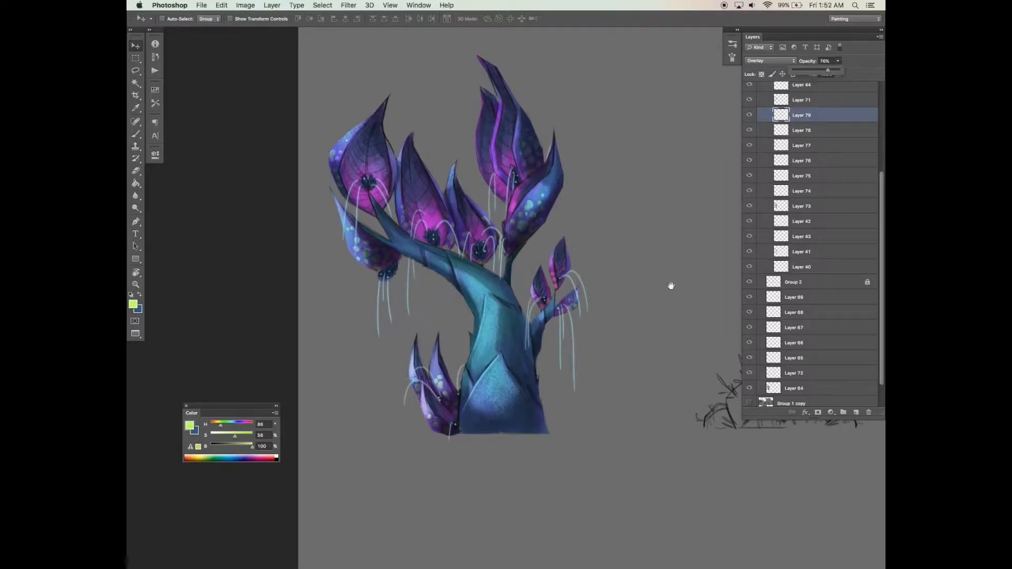
Duplicate the leaf-spot layer and apply Gaussian Blur to the copy
{"action": "key", "text": "space"}
{"action": "left_click_drag", "start_coordinate": [654, 381], "coordinate": [626, 388]}
{"action": "left_click_drag", "start_coordinate": [832, 161], "coordinate": [856, 413]}
{"action": "left_click", "coordinate": [349, 6]}
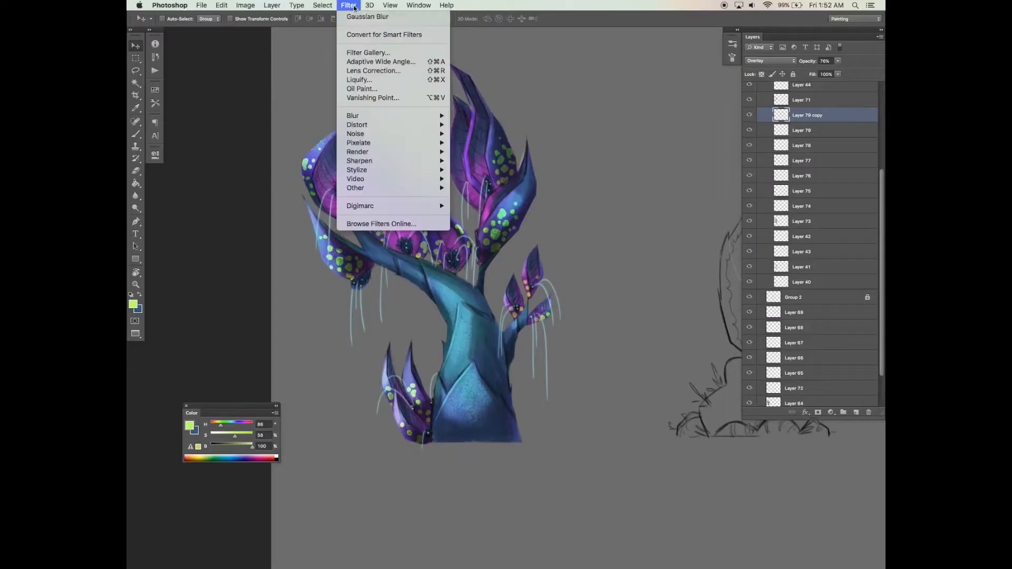
{"action": "left_click", "coordinate": [365, 16]}
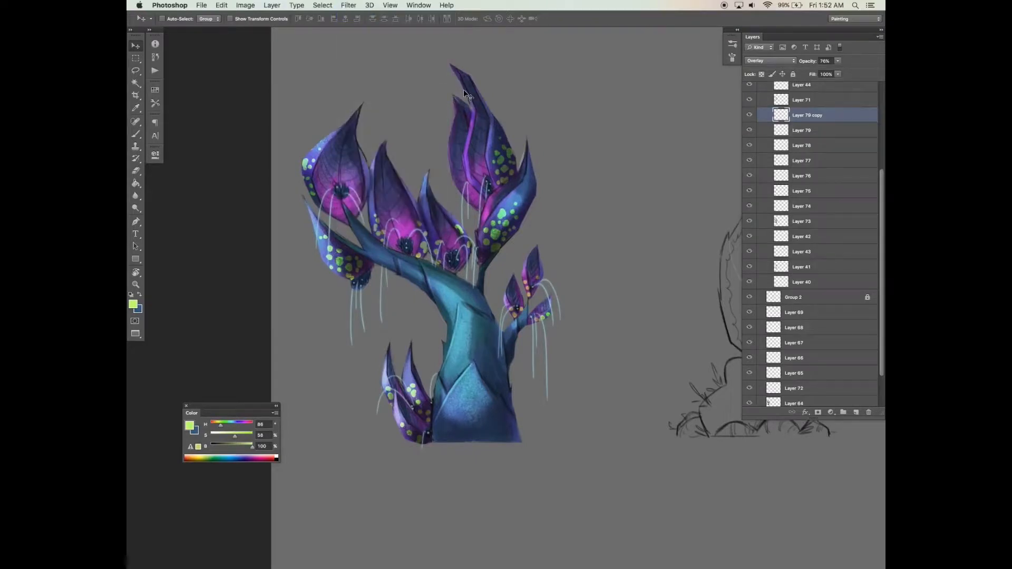
Save the document and raise the blurred leaf-spot copy's opacity to 100%
{"action": "left_click", "coordinate": [772, 399], "text": "super"}
{"action": "key", "text": "super+z"}
{"action": "key", "text": "super+s"}
{"action": "left_click_drag", "start_coordinate": [827, 74], "coordinate": [838, 71]}
{"action": "key", "text": "super+z"}
{"action": "left_click_drag", "start_coordinate": [598, 445], "coordinate": [576, 451]}
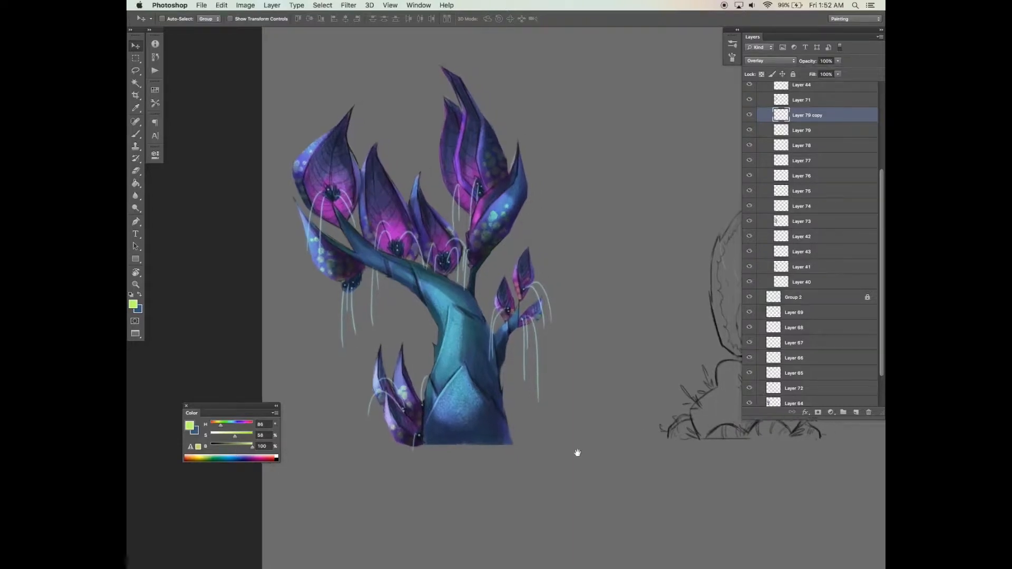
Set the brush to 65% opacity and 63% flow, and choose light green with hue 131, saturation 49, brightness 100
{"action": "key", "text": "z"}
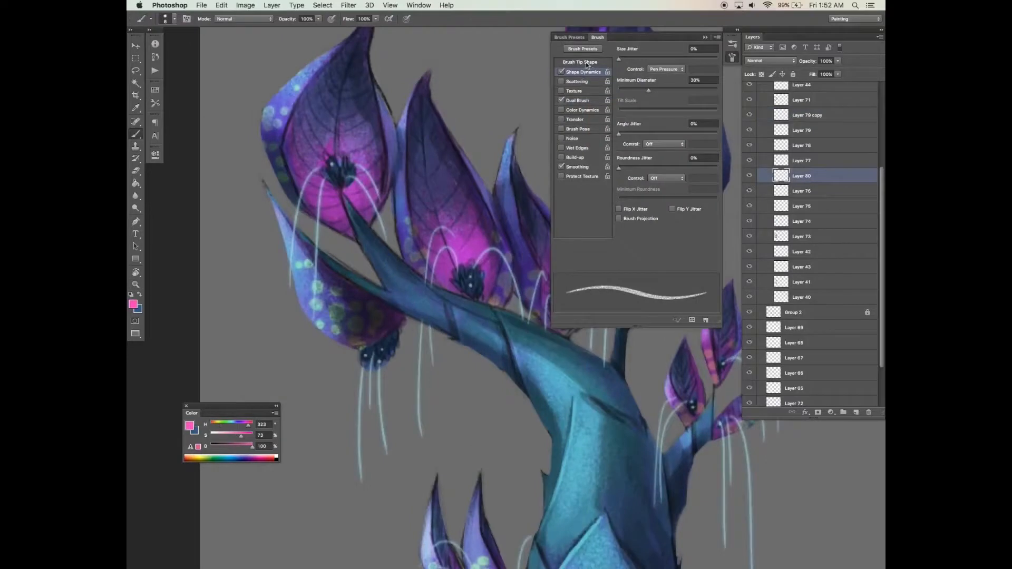
{"action": "left_click", "coordinate": [318, 19]}
{"action": "left_click_drag", "start_coordinate": [324, 28], "coordinate": [307, 27]}
{"action": "left_click", "coordinate": [376, 18]}
{"action": "left_click_drag", "start_coordinate": [380, 27], "coordinate": [360, 28]}
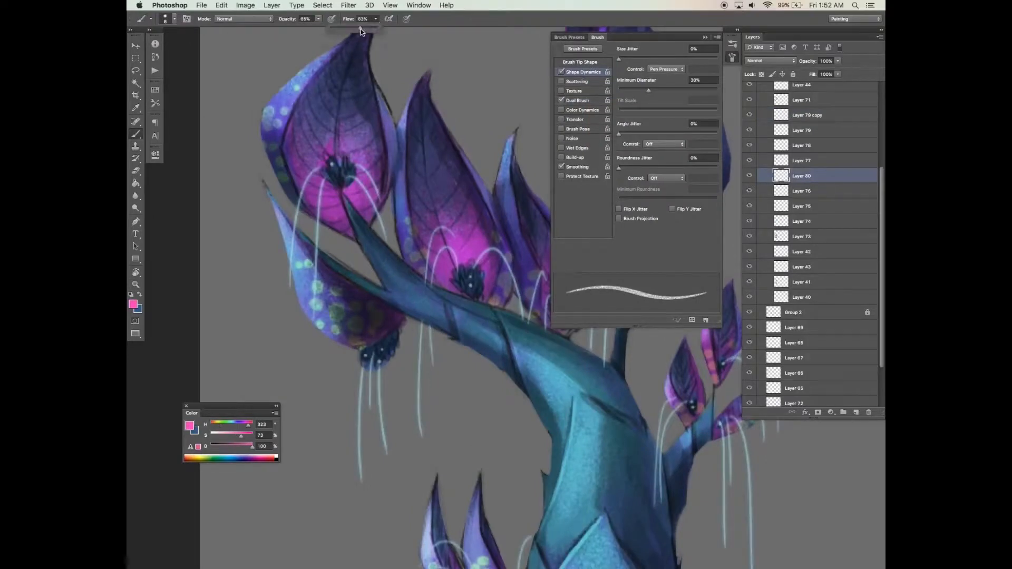
{"action": "left_click", "coordinate": [327, 169]}
{"action": "left_click_drag", "start_coordinate": [219, 427], "coordinate": [224, 427]}
{"action": "left_click", "coordinate": [230, 433]}
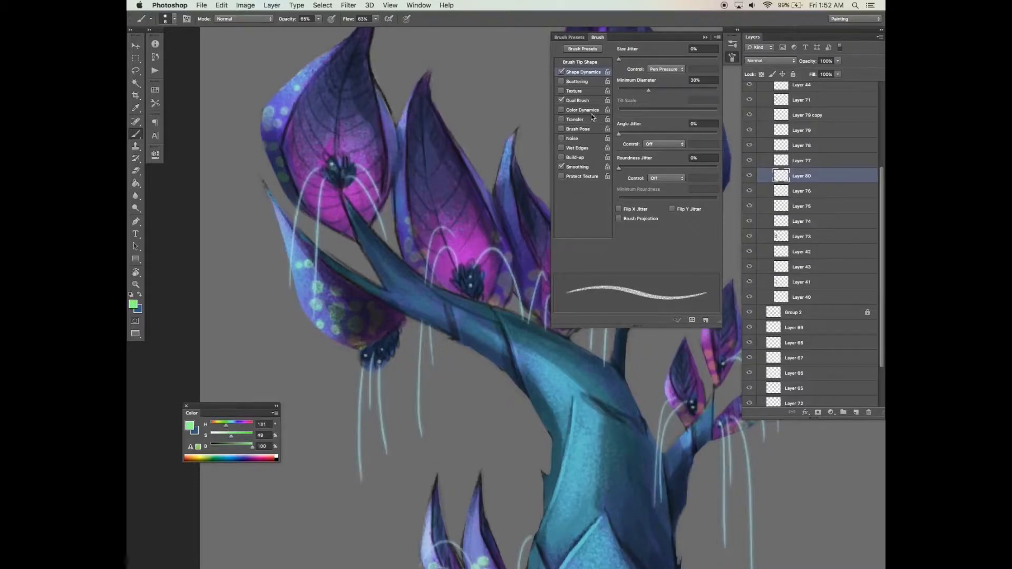
Set the dual brush spacing to 1% and dab light green onto the upper-left leaf's berry cluster
{"action": "left_click", "coordinate": [604, 103]}
{"action": "left_click_drag", "start_coordinate": [626, 219], "coordinate": [624, 219]}
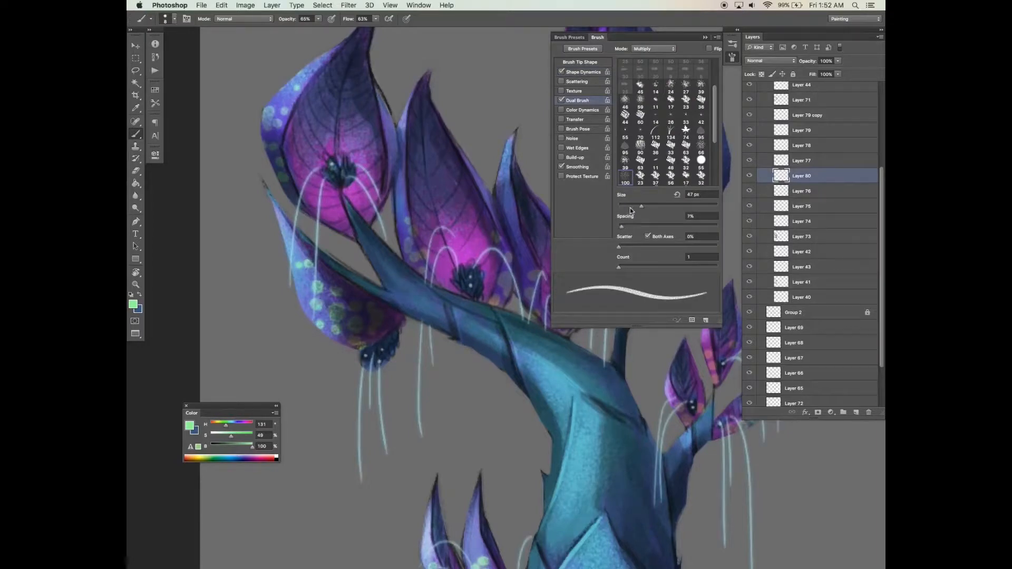
{"action": "left_click", "coordinate": [587, 61]}
{"action": "left_click_drag", "start_coordinate": [350, 177], "coordinate": [343, 164]}
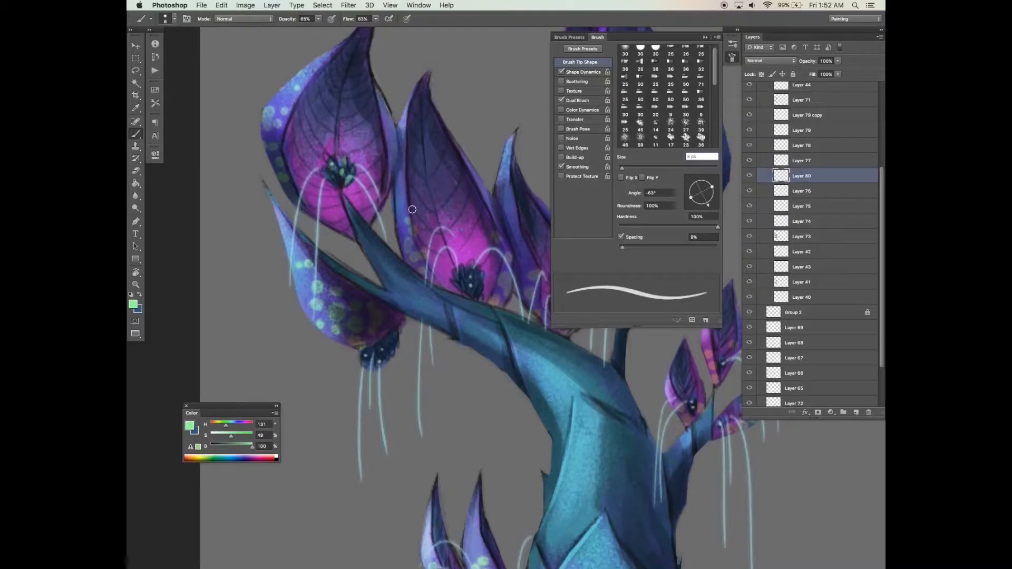
Dab light green highlights onto the berries of the middle purple leaves and the drooping lower-left leaf
{"action": "mouse_move", "coordinate": [463, 281]}
{"action": "left_mouse_down"}
{"action": "mouse_move", "coordinate": [473, 293]}
{"action": "mouse_move", "coordinate": [469, 267]}
{"action": "left_mouse_up"}
{"action": "mouse_move", "coordinate": [380, 360]}
{"action": "left_mouse_down"}
{"action": "mouse_move", "coordinate": [381, 332]}
{"action": "mouse_move", "coordinate": [388, 359]}
{"action": "left_mouse_up"}
{"action": "left_click_drag", "start_coordinate": [387, 347], "coordinate": [392, 352]}
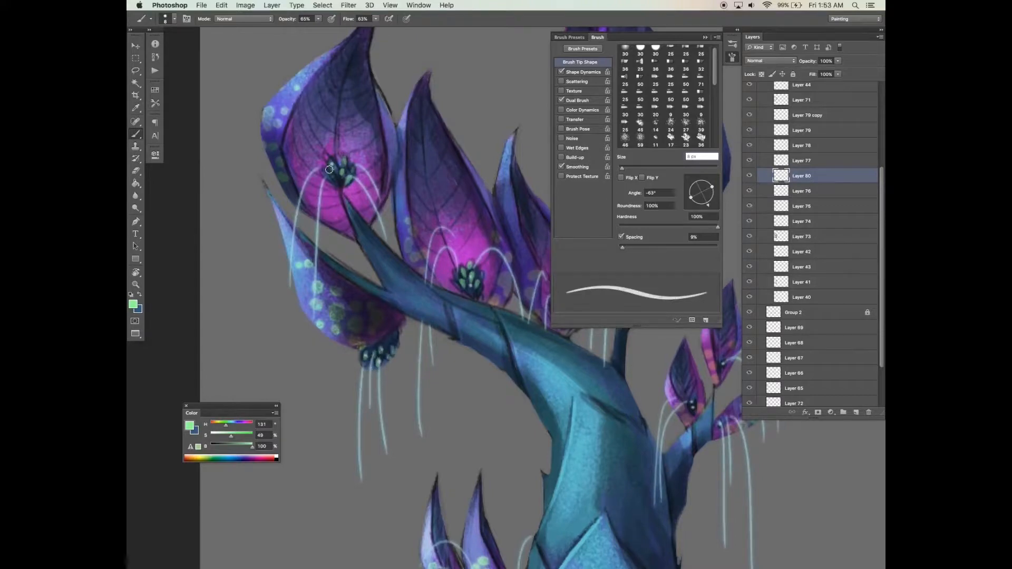
{"action": "mouse_move", "coordinate": [548, 218]}
{"action": "left_mouse_down"}
{"action": "mouse_move", "coordinate": [448, 167]}
{"action": "mouse_move", "coordinate": [428, 136]}
{"action": "left_mouse_up"}
{"action": "left_click_drag", "start_coordinate": [431, 214], "coordinate": [434, 219]}
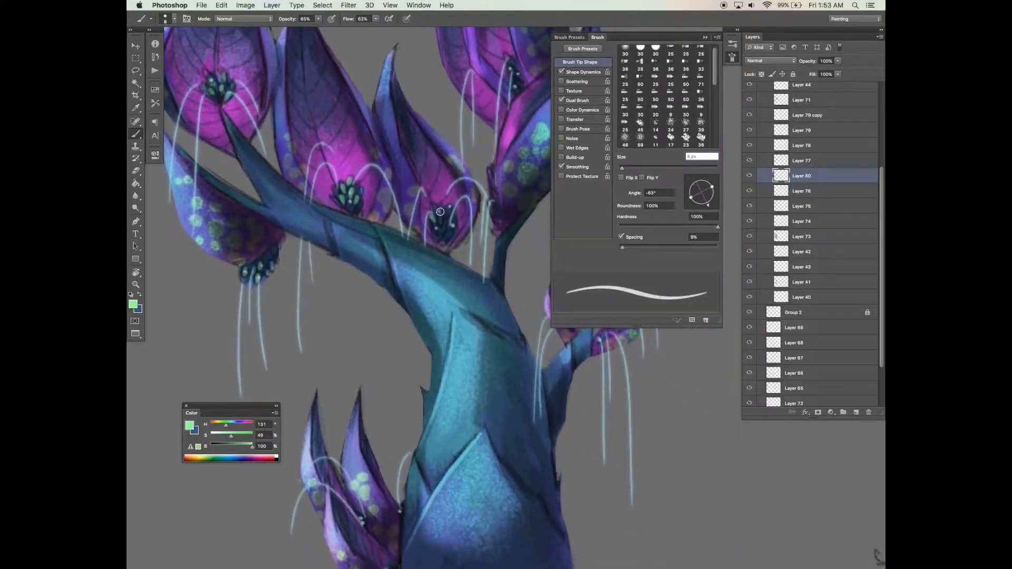
{"action": "left_click", "coordinate": [449, 228]}
{"action": "left_click", "coordinate": [444, 236]}
Dab light green onto the berries of the tall upper-right leaf and the small leaves on the right branch
{"action": "left_click_drag", "start_coordinate": [497, 190], "coordinate": [408, 249]}
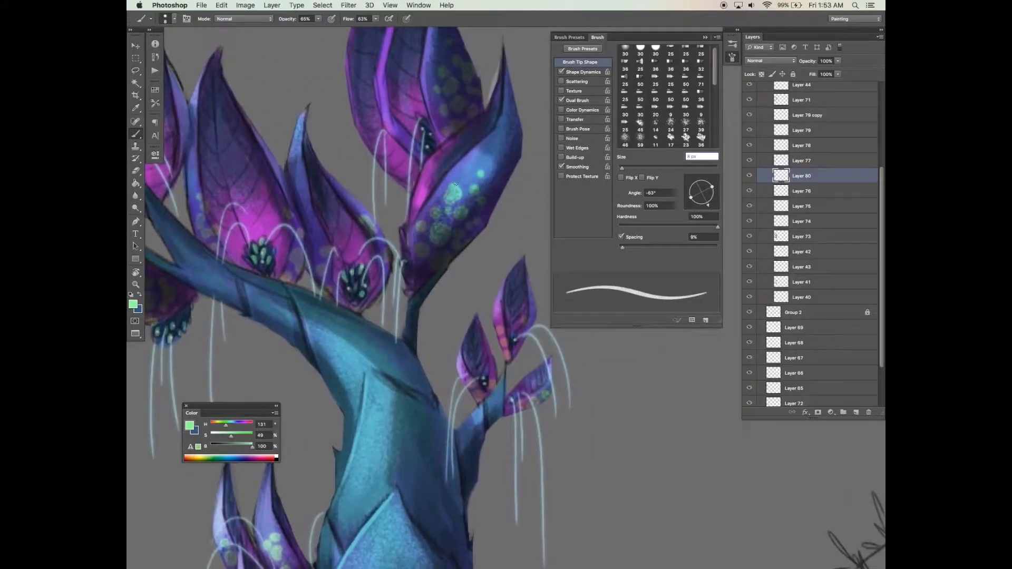
{"action": "left_click", "coordinate": [420, 120]}
{"action": "left_click", "coordinate": [424, 129]}
{"action": "left_click", "coordinate": [426, 135]}
{"action": "scroll", "coordinate": [431, 152], "scroll_direction": "down", "scroll_amount": 5}
{"action": "left_click", "coordinate": [495, 220]}
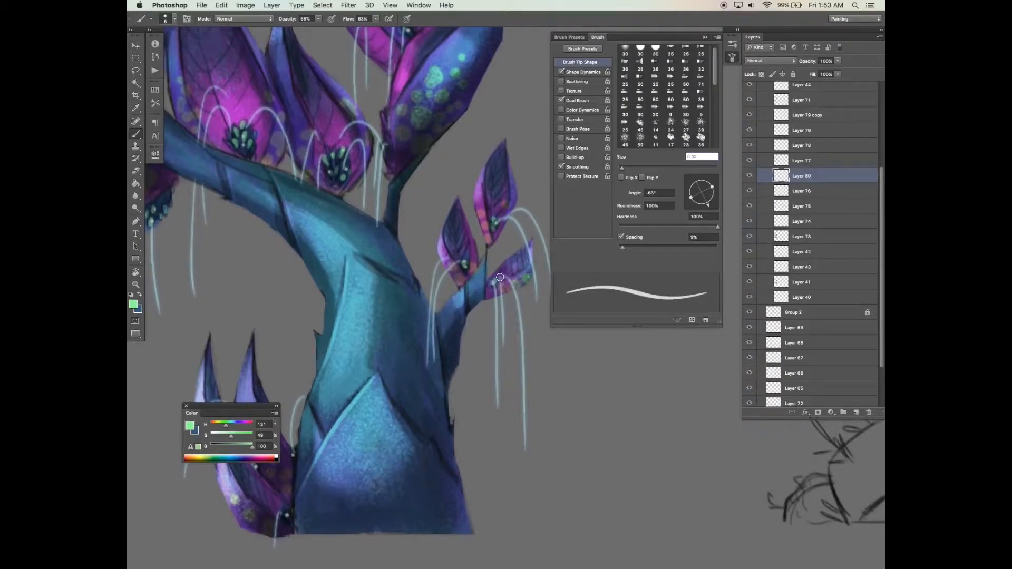
Add light green berry accents to the small leaf cluster at the left base of the trunk
{"action": "scroll", "coordinate": [500, 283], "scroll_direction": "down", "scroll_amount": 5}
{"action": "scroll", "coordinate": [500, 284], "scroll_direction": "left", "scroll_amount": 4}
{"action": "left_click", "coordinate": [372, 393]}
{"action": "left_click", "coordinate": [341, 343]}
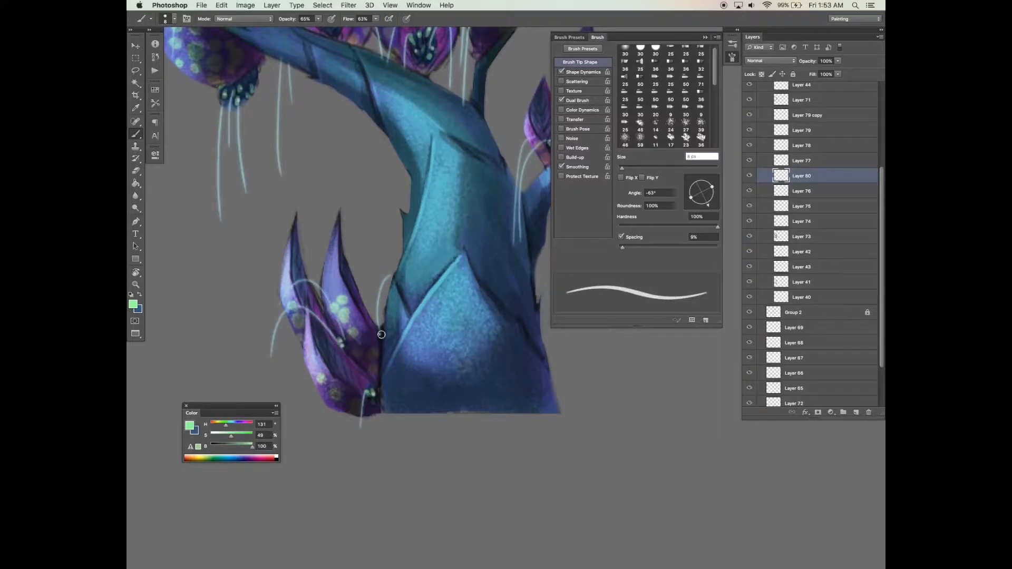
Examine the whole tree at a smaller scale to judge the green berry accents
{"action": "left_click_drag", "start_coordinate": [391, 242], "coordinate": [456, 330]}
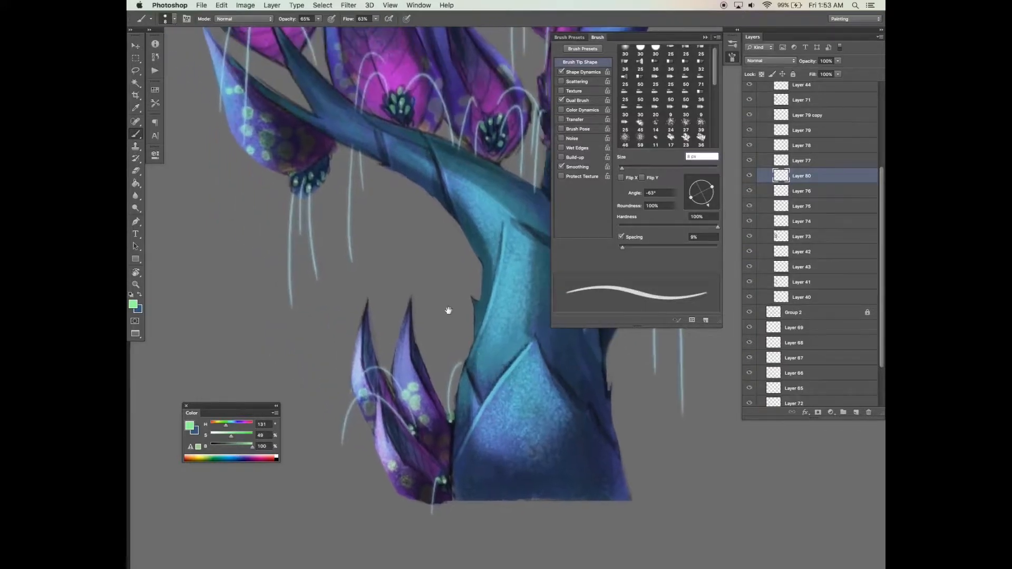
{"action": "left_click_drag", "start_coordinate": [444, 241], "coordinate": [414, 310]}
{"action": "key", "text": "super+space"}
{"action": "key", "text": "super+minus"}
{"action": "key", "text": "super+minus"}
{"action": "key", "text": "super+minus"}
{"action": "key", "text": "super+minus"}
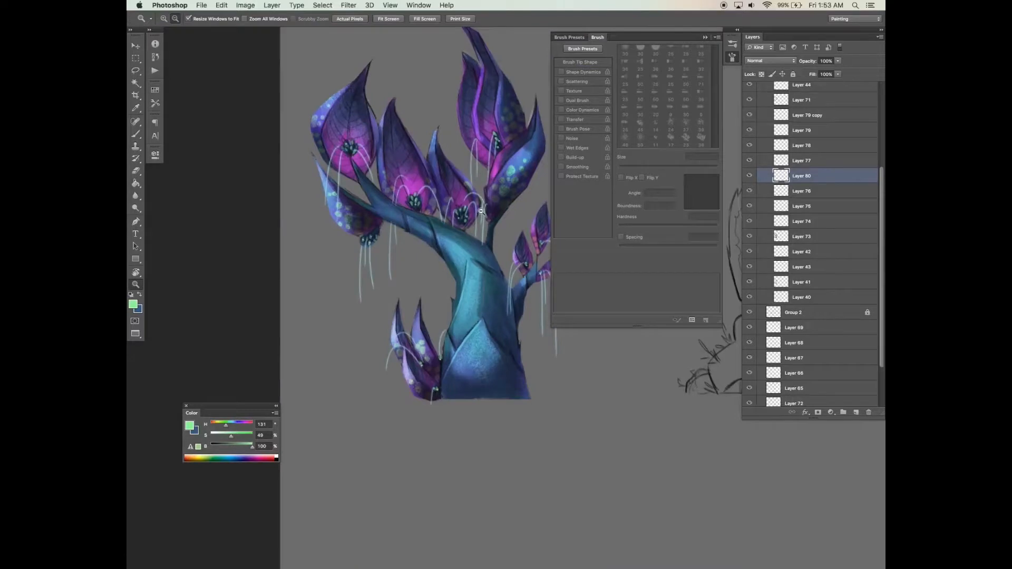
{"action": "key", "text": "super+space"}
{"action": "left_click", "coordinate": [491, 179], "text": "super"}
{"action": "left_click_drag", "start_coordinate": [456, 169], "coordinate": [493, 161]}
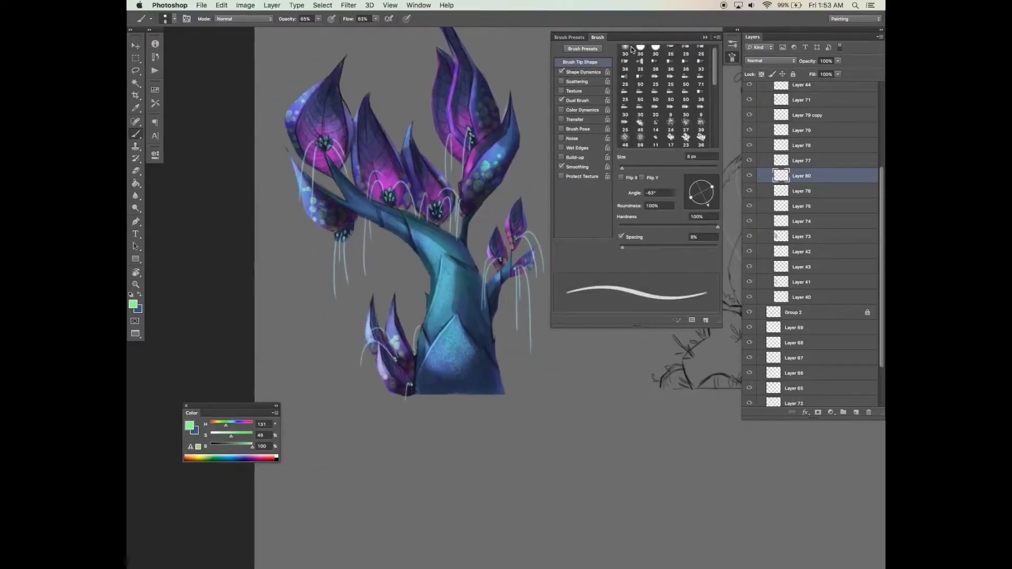
{"action": "key", "text": "super+plus"}
{"action": "key", "text": "super+plus"}
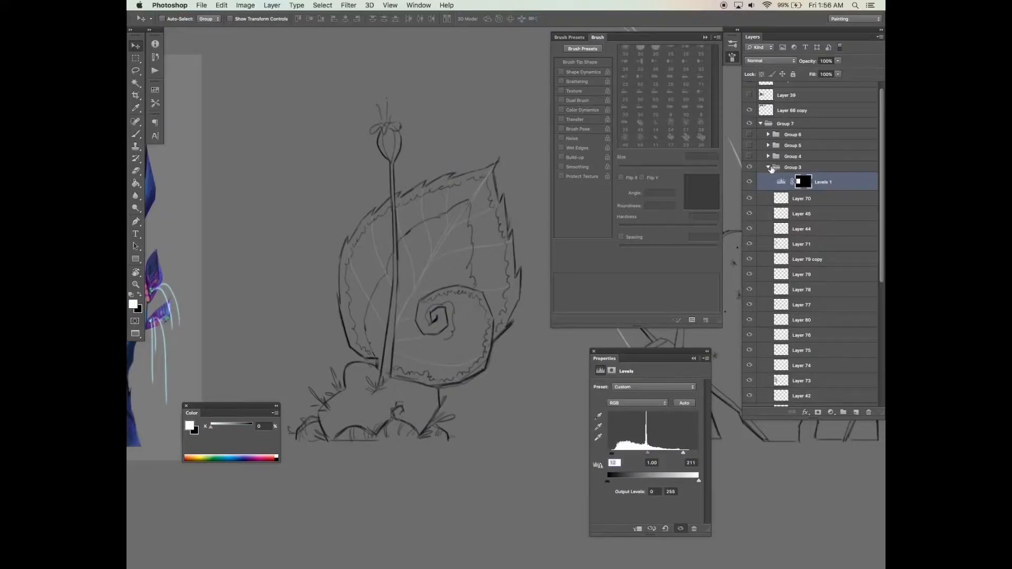
Collapse Group 3, then show and expand Group 4 with the spiral leaf plant's grayscale painting
{"action": "left_click", "coordinate": [770, 168]}
{"action": "left_click", "coordinate": [751, 166]}
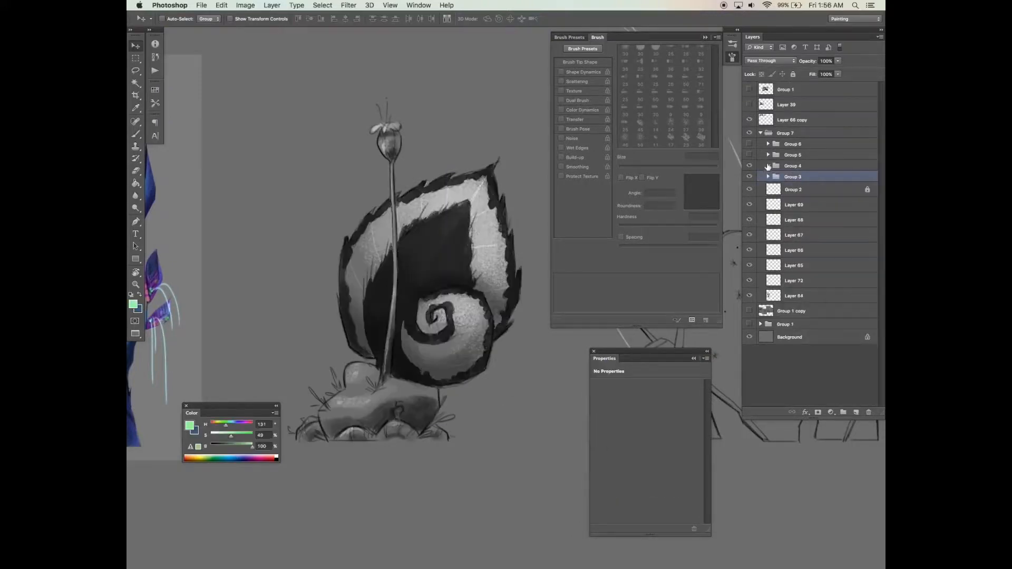
{"action": "left_click", "coordinate": [768, 166]}
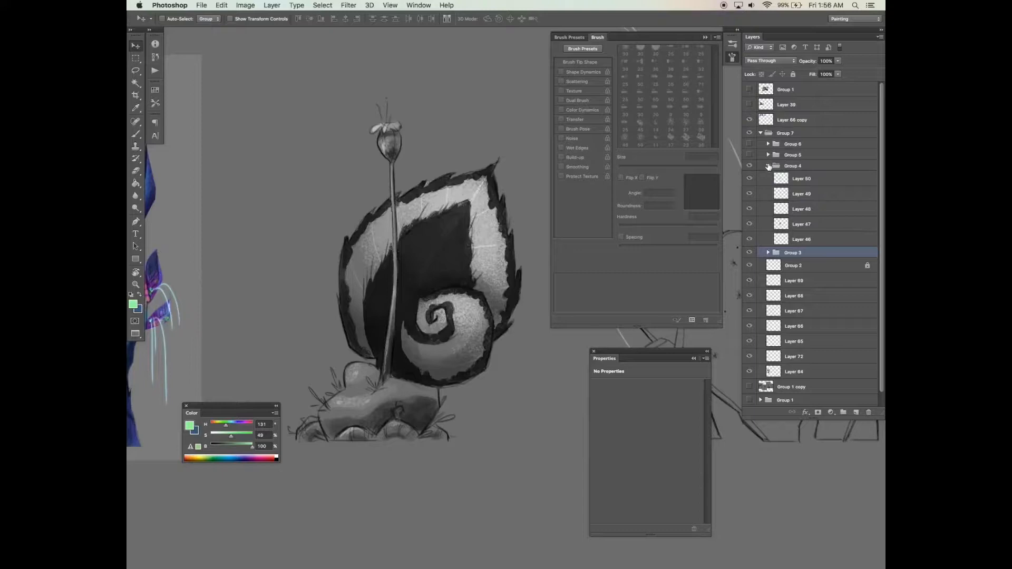
Toggle Layer 64, Group 4 and Group 3 on and off to check which artwork each one holds
{"action": "left_click", "coordinate": [811, 376]}
{"action": "left_click", "coordinate": [749, 373]}
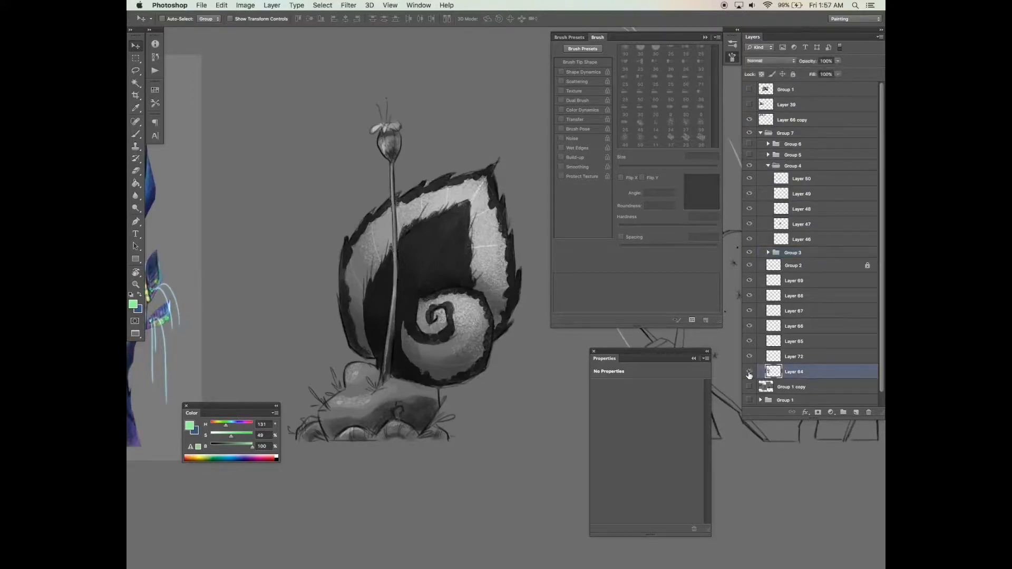
{"action": "left_click", "coordinate": [749, 374]}
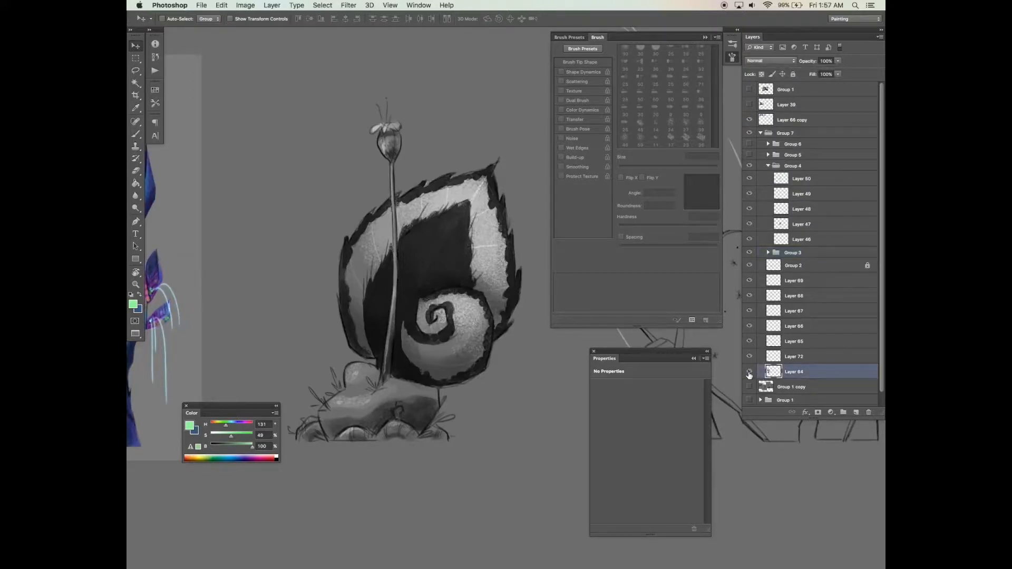
{"action": "left_click", "coordinate": [778, 165]}
{"action": "left_click", "coordinate": [767, 166]}
{"action": "left_click", "coordinate": [750, 166]}
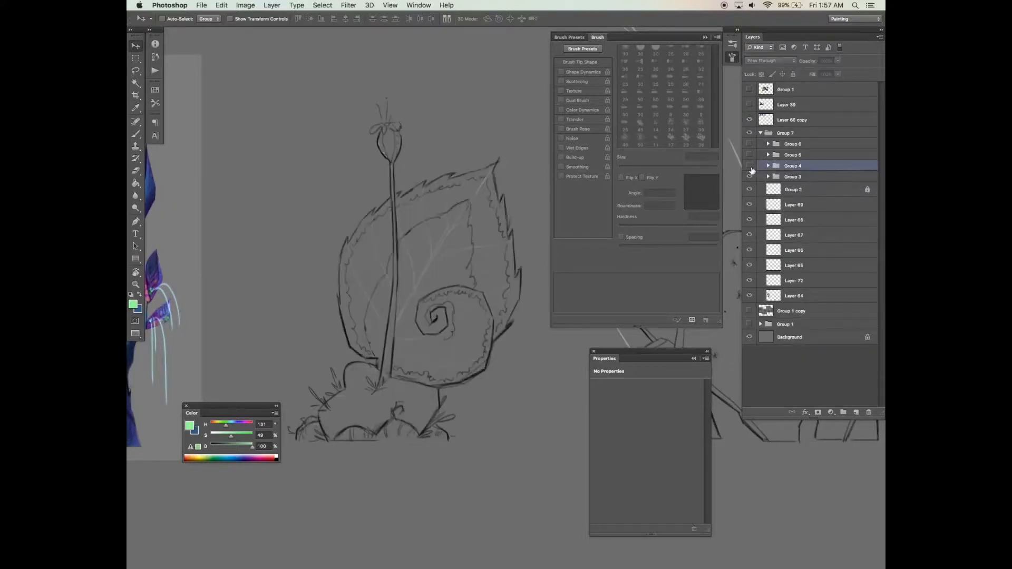
{"action": "left_click", "coordinate": [749, 167]}
{"action": "left_click", "coordinate": [750, 177]}
{"action": "left_click", "coordinate": [769, 177]}
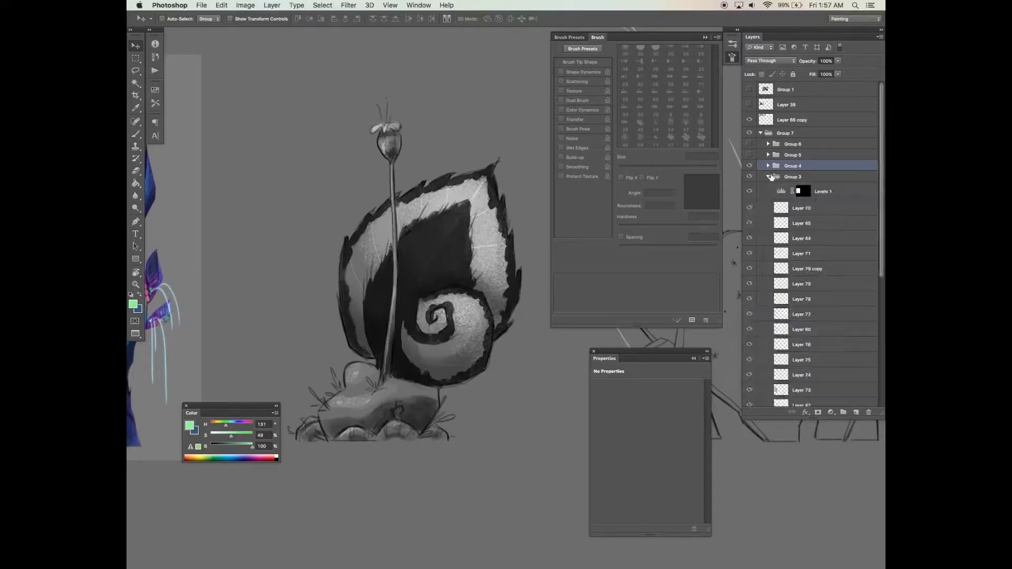
Check the color layers beneath Group 3 by toggling their visibility, and hide Layer 72
{"action": "scroll", "coordinate": [764, 323], "scroll_direction": "down", "scroll_amount": 5}
{"action": "left_click", "coordinate": [749, 358]}
{"action": "left_click", "coordinate": [749, 358]}
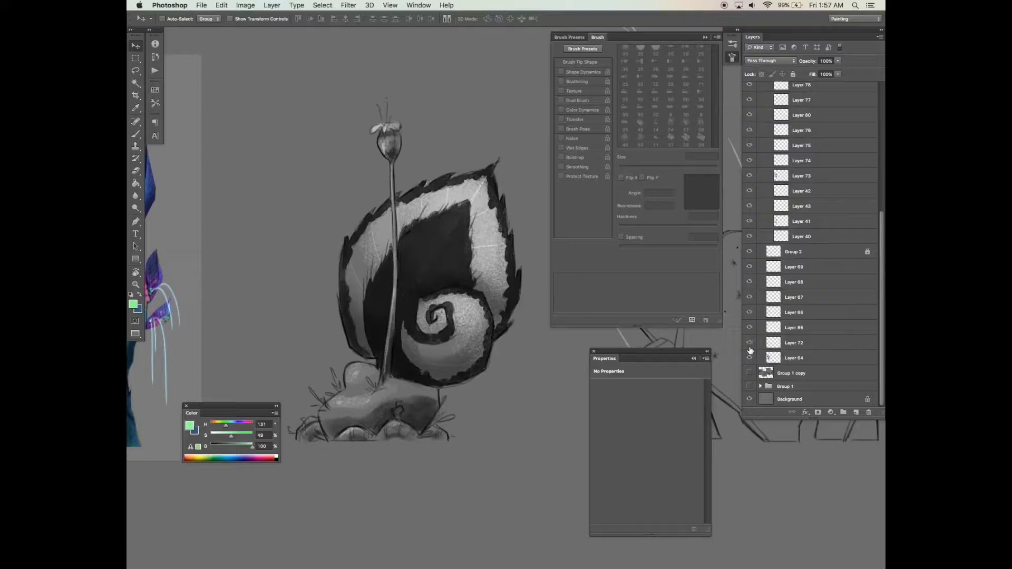
{"action": "left_click", "coordinate": [750, 328]}
{"action": "left_click", "coordinate": [749, 328]}
{"action": "left_click", "coordinate": [782, 254]}
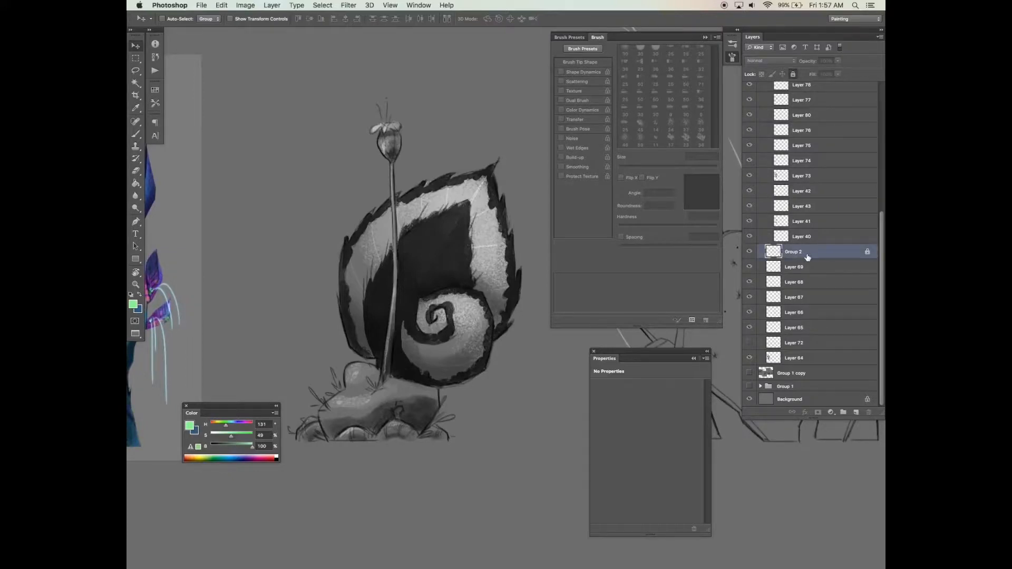
{"action": "scroll", "coordinate": [806, 253], "scroll_direction": "up", "scroll_amount": 5}
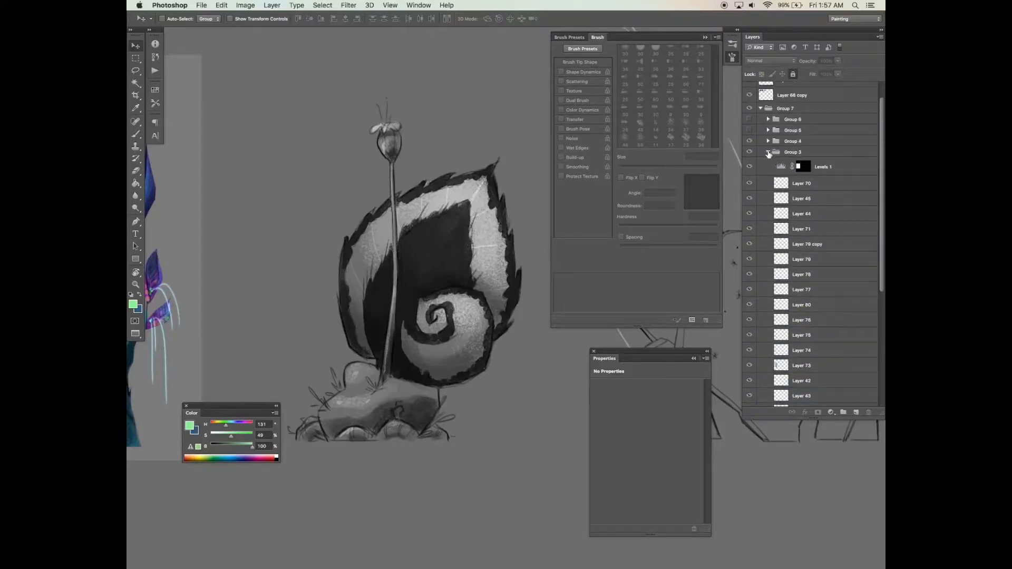
{"action": "left_click", "coordinate": [768, 152]}
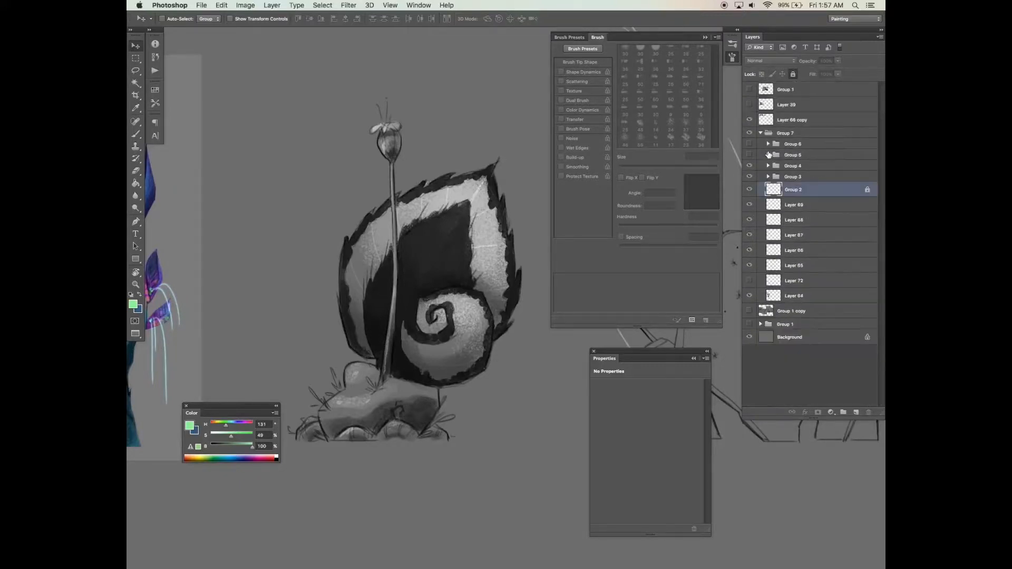
Group the color layers from Layer 69 through Layer 64 and rename the group 1
{"action": "left_click", "coordinate": [790, 203]}
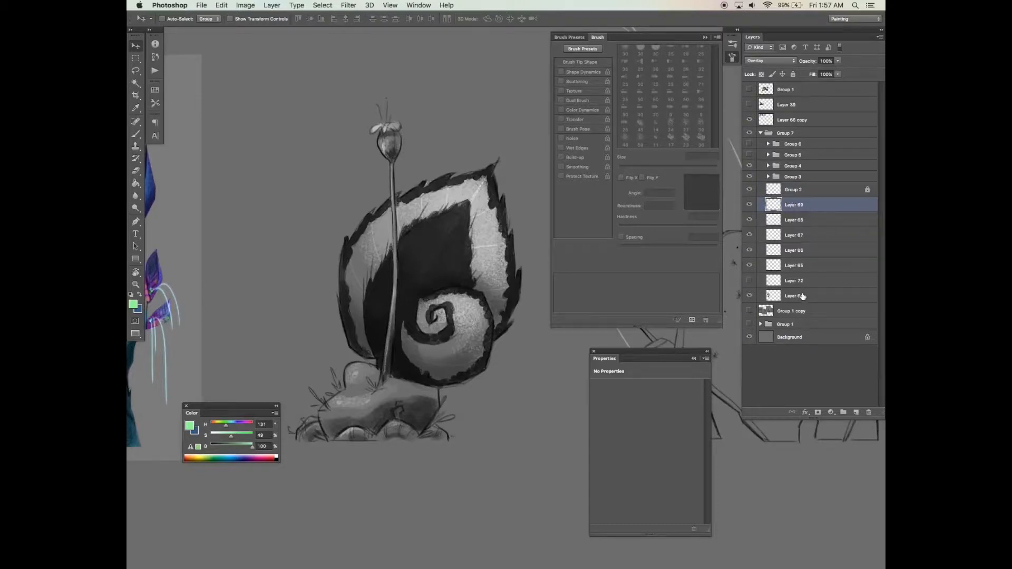
{"action": "left_click", "coordinate": [802, 296], "text": "shift"}
{"action": "key", "text": "super+g"}
{"action": "double_click", "coordinate": [793, 203]}
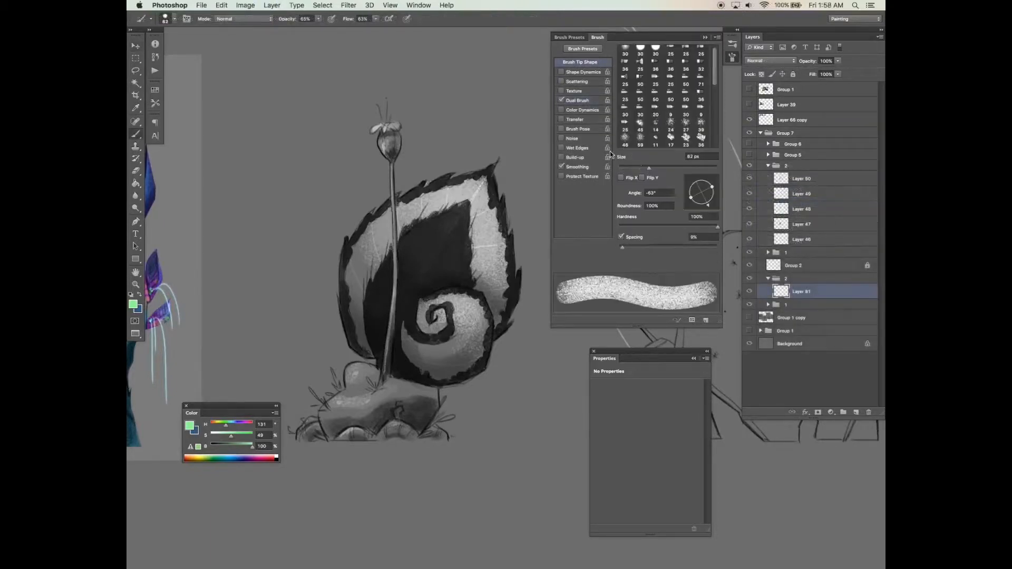
Paint the spiral plant's leaf purple with hue 266 on Layer 81, reducing the brush to 45 px for the edges
{"action": "left_click_drag", "start_coordinate": [232, 425], "coordinate": [242, 428]}
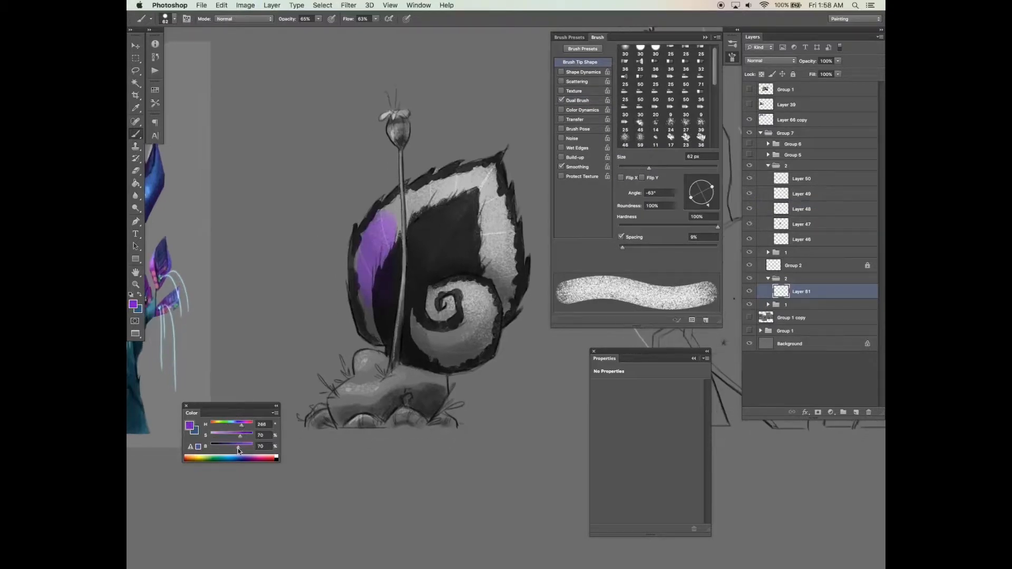
{"action": "mouse_move", "coordinate": [400, 221]}
{"action": "left_mouse_down"}
{"action": "mouse_move", "coordinate": [367, 254]}
{"action": "mouse_move", "coordinate": [410, 199]}
{"action": "left_mouse_up"}
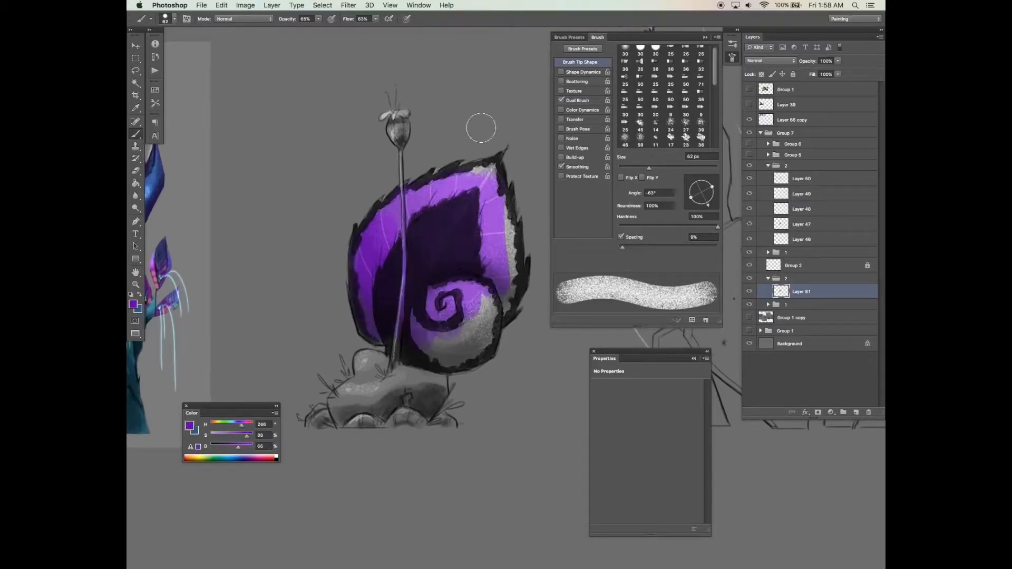
{"action": "key", "text": "bracketleft"}
{"action": "key", "text": "bracketleft"}
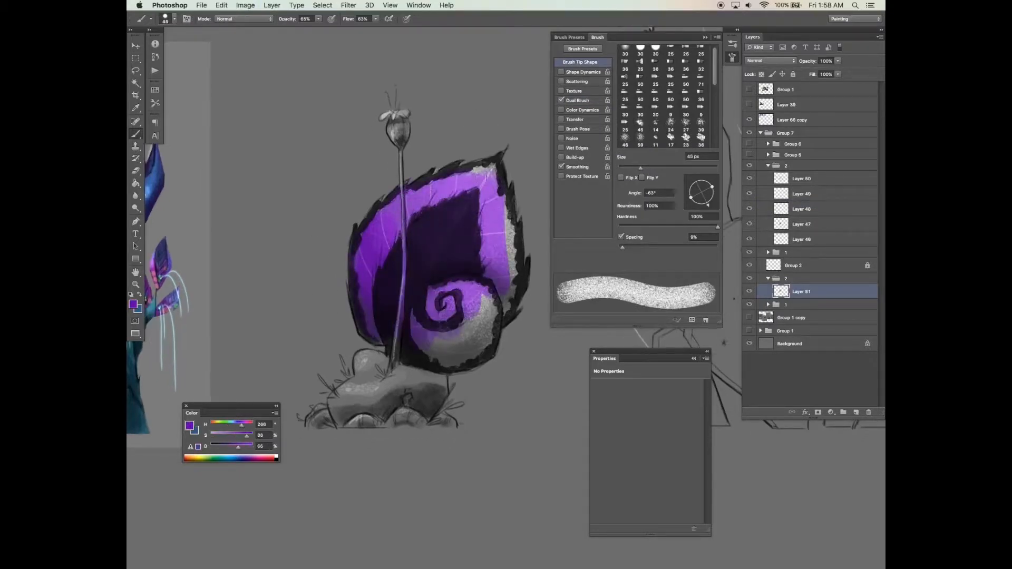
{"action": "left_click_drag", "start_coordinate": [443, 187], "coordinate": [371, 248]}
Set the brush opacity and flow to 91% and cover the leaf's remaining gray areas and edges in purple
{"action": "left_click", "coordinate": [319, 18]}
{"action": "left_click_drag", "start_coordinate": [321, 30], "coordinate": [393, 30]}
{"action": "left_click", "coordinate": [375, 18]}
{"action": "left_click_drag", "start_coordinate": [487, 192], "coordinate": [500, 208]}
{"action": "left_click_drag", "start_coordinate": [506, 311], "coordinate": [477, 185]}
{"action": "mouse_move", "coordinate": [427, 321]}
{"action": "left_mouse_down"}
{"action": "mouse_move", "coordinate": [479, 351]}
{"action": "mouse_move", "coordinate": [454, 296]}
{"action": "left_mouse_up"}
{"action": "left_click_drag", "start_coordinate": [369, 332], "coordinate": [362, 266]}
{"action": "left_click_drag", "start_coordinate": [437, 187], "coordinate": [416, 190]}
Paint a more vivid magenta-purple across the leaf and its spiral with an enlarged brush
{"action": "left_click", "coordinate": [239, 424]}
{"action": "key", "text": "bracketright"}
{"action": "key", "text": "bracketright"}
{"action": "left_click_drag", "start_coordinate": [369, 290], "coordinate": [378, 308]}
{"action": "key", "text": "super+z"}
{"action": "left_click", "coordinate": [372, 209], "text": "alt"}
{"action": "mouse_move", "coordinate": [378, 256]}
{"action": "left_mouse_down"}
{"action": "mouse_move", "coordinate": [463, 194]}
{"action": "mouse_move", "coordinate": [495, 260]}
{"action": "left_mouse_up"}
{"action": "left_click_drag", "start_coordinate": [478, 337], "coordinate": [504, 337]}
Paint the rocks beneath the leaf blue with hue 193, saturation 75 and brightness 67, using a 40 px brush
{"action": "left_click", "coordinate": [231, 424]}
{"action": "left_click", "coordinate": [149, 374], "text": "alt"}
{"action": "key", "text": "bracketleft"}
{"action": "key", "text": "bracketleft"}
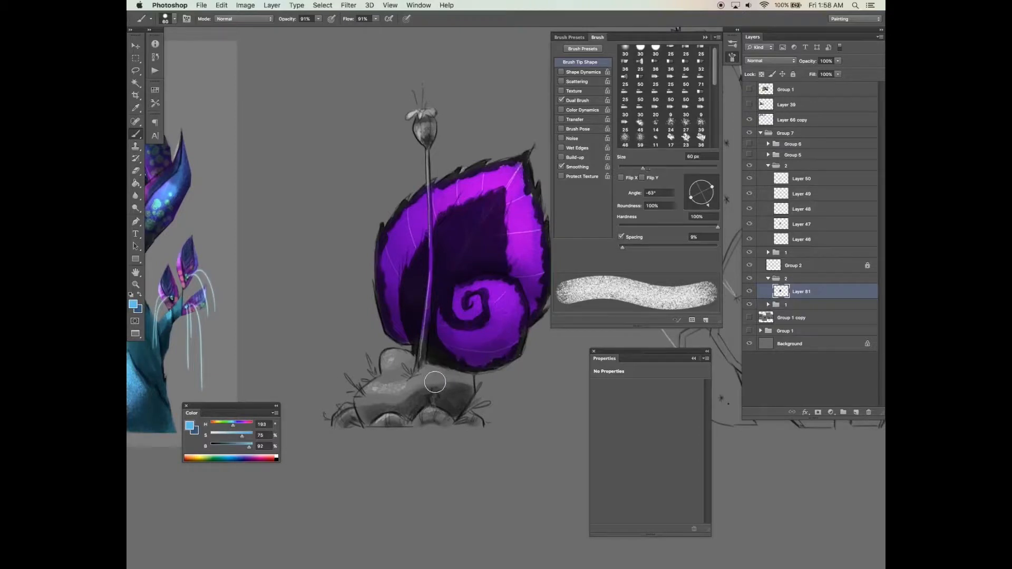
{"action": "mouse_move", "coordinate": [394, 365]}
{"action": "left_mouse_down"}
{"action": "mouse_move", "coordinate": [239, 449]}
{"action": "mouse_move", "coordinate": [392, 357]}
{"action": "mouse_move", "coordinate": [410, 375]}
{"action": "left_mouse_up"}
{"action": "left_click", "coordinate": [239, 446]}
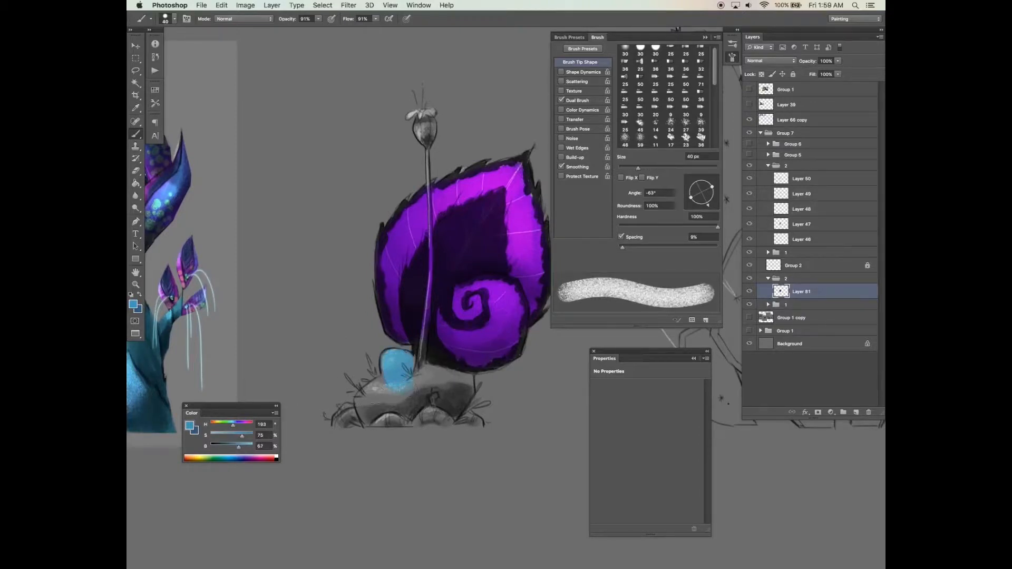
{"action": "mouse_move", "coordinate": [414, 404]}
{"action": "left_mouse_down"}
{"action": "mouse_move", "coordinate": [441, 377]}
{"action": "mouse_move", "coordinate": [451, 402]}
{"action": "left_mouse_up"}
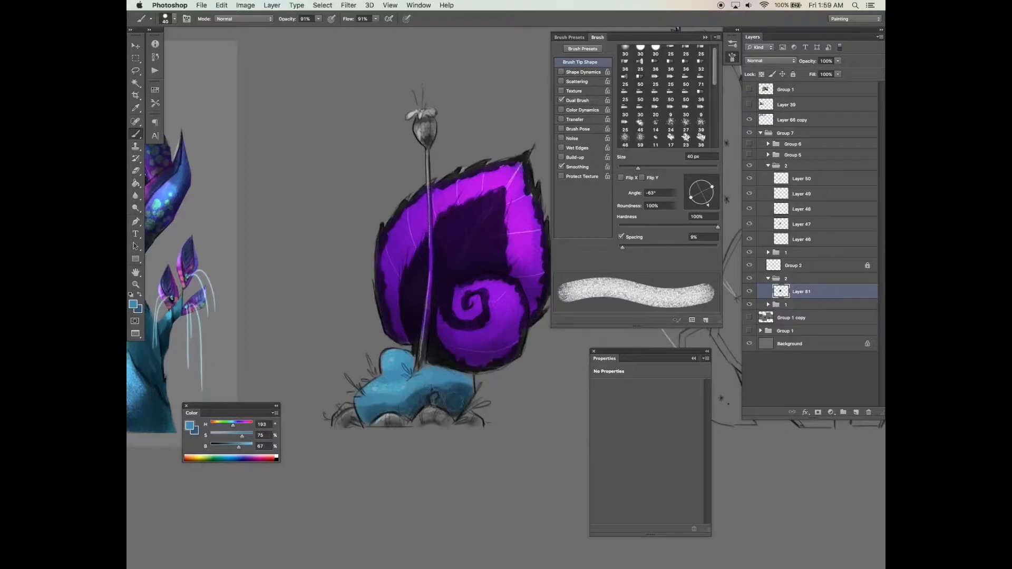
Paint the row of small mounds along the plant's base deep violet with saturation 75 and brightness 67
{"action": "left_click", "coordinate": [240, 423]}
{"action": "key", "text": "bracketleft"}
{"action": "key", "text": "bracketleft"}
{"action": "key", "text": "bracketleft"}
{"action": "left_click_drag", "start_coordinate": [346, 420], "coordinate": [483, 420]}
Paint the grass tufts around the rocks green with hue 143 and saturation 75, using a very small brush
{"action": "key", "text": "bracketleft"}
{"action": "key", "text": "bracketleft"}
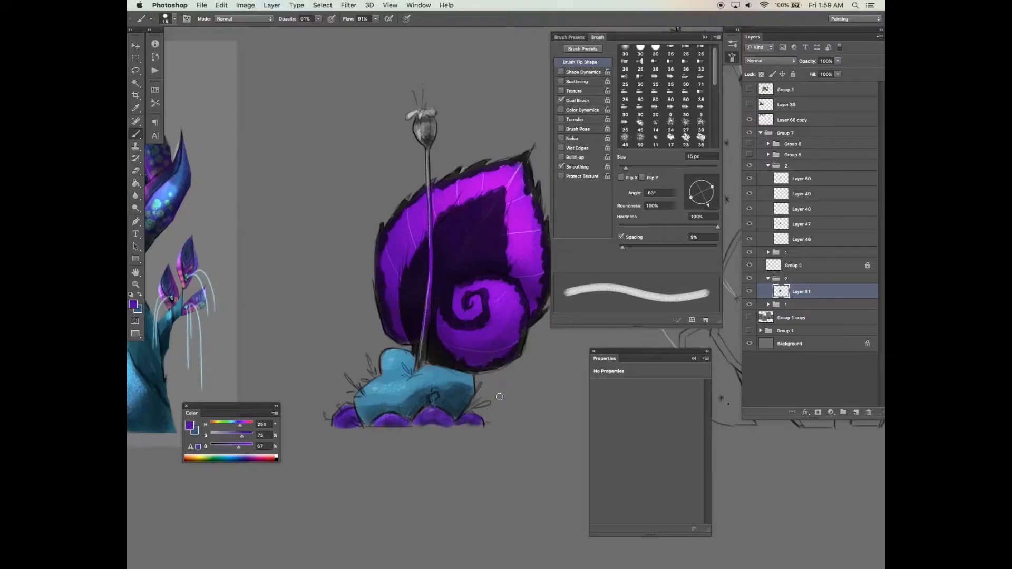
{"action": "left_click", "coordinate": [229, 424]}
{"action": "left_click_drag", "start_coordinate": [239, 442], "coordinate": [234, 444]}
{"action": "key", "text": "bracketleft"}
{"action": "key", "text": "bracketleft"}
{"action": "key", "text": "bracketleft"}
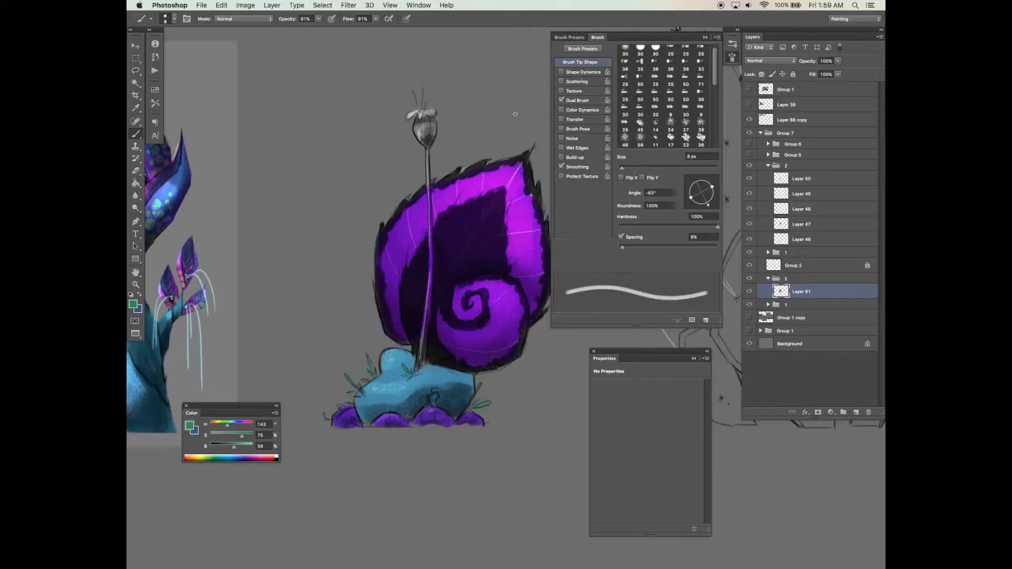
Paint the bulb at the top of the stem blue-violet with a 15 px brush
{"action": "key", "text": "bracketright"}
{"action": "key", "text": "bracketright"}
{"action": "key", "text": "bracketright"}
{"action": "left_click_drag", "start_coordinate": [230, 424], "coordinate": [248, 446]}
{"action": "left_click_drag", "start_coordinate": [420, 126], "coordinate": [433, 138]}
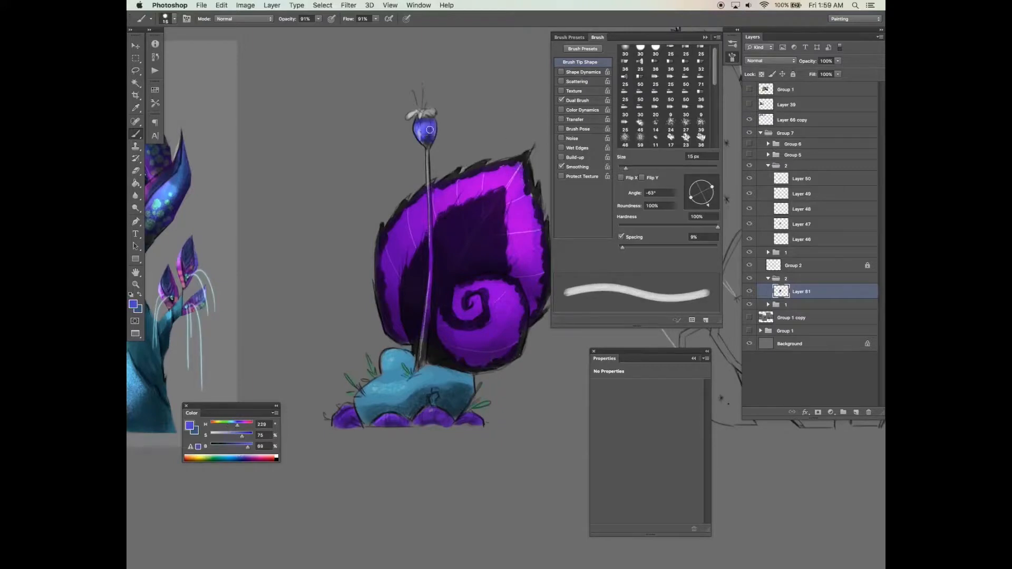
Paint the flower petals and the long stem light blue, hue 213 and brightness 98, with a 7 px brush on the stem
{"action": "left_click_drag", "start_coordinate": [238, 424], "coordinate": [235, 424]}
{"action": "left_click_drag", "start_coordinate": [248, 447], "coordinate": [251, 446]}
{"action": "mouse_move", "coordinate": [421, 122]}
{"action": "left_mouse_down"}
{"action": "mouse_move", "coordinate": [428, 132]}
{"action": "mouse_move", "coordinate": [431, 113]}
{"action": "left_mouse_up"}
{"action": "key", "text": "bracketleft"}
{"action": "key", "text": "bracketleft"}
{"action": "key", "text": "bracketleft"}
{"action": "key", "text": "bracketleft"}
{"action": "left_click_drag", "start_coordinate": [427, 151], "coordinate": [425, 336]}
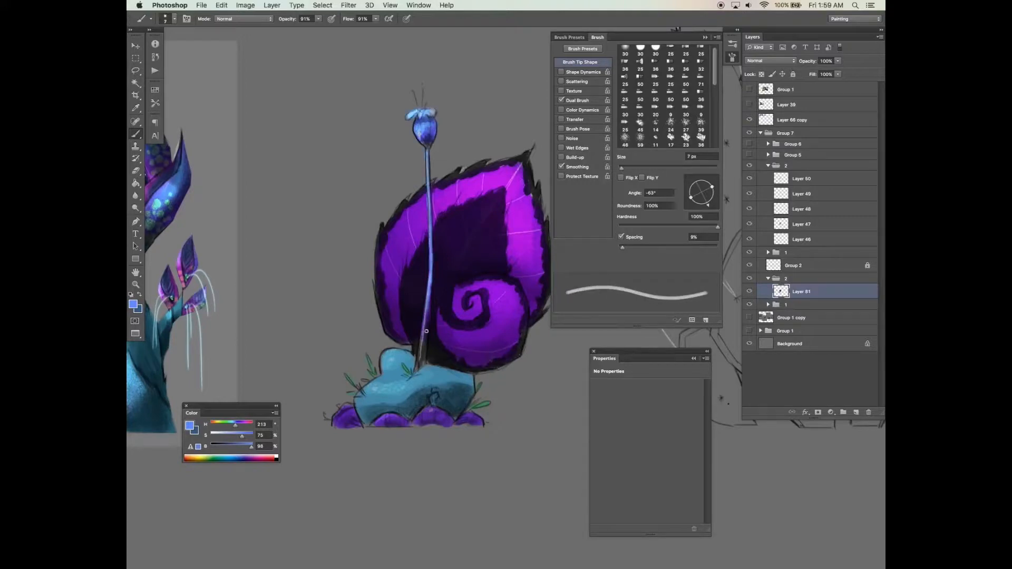
Add a new layer above Layer 81 and brush along the plant's stem
{"action": "left_click", "coordinate": [536, 436], "text": "alt+super"}
{"action": "key", "text": "super+alt+z"}
{"action": "key", "text": "super+alt+z"}
{"action": "key", "text": "super+alt+z"}
{"action": "key", "text": "super+alt+z"}
{"action": "mouse_move", "coordinate": [534, 482]}
{"action": "left_mouse_down"}
{"action": "mouse_move", "coordinate": [539, 459]}
{"action": "mouse_move", "coordinate": [523, 467]}
{"action": "left_mouse_up"}
{"action": "left_click", "coordinate": [856, 412]}
{"action": "key", "text": "b"}
{"action": "left_click_drag", "start_coordinate": [438, 251], "coordinate": [435, 354]}
Return to Layer 81, set the dual brush size to 68 px, and check the layer by toggling its visibility
{"action": "left_click", "coordinate": [806, 306]}
{"action": "left_click", "coordinate": [577, 100]}
{"action": "left_click", "coordinate": [652, 206]}
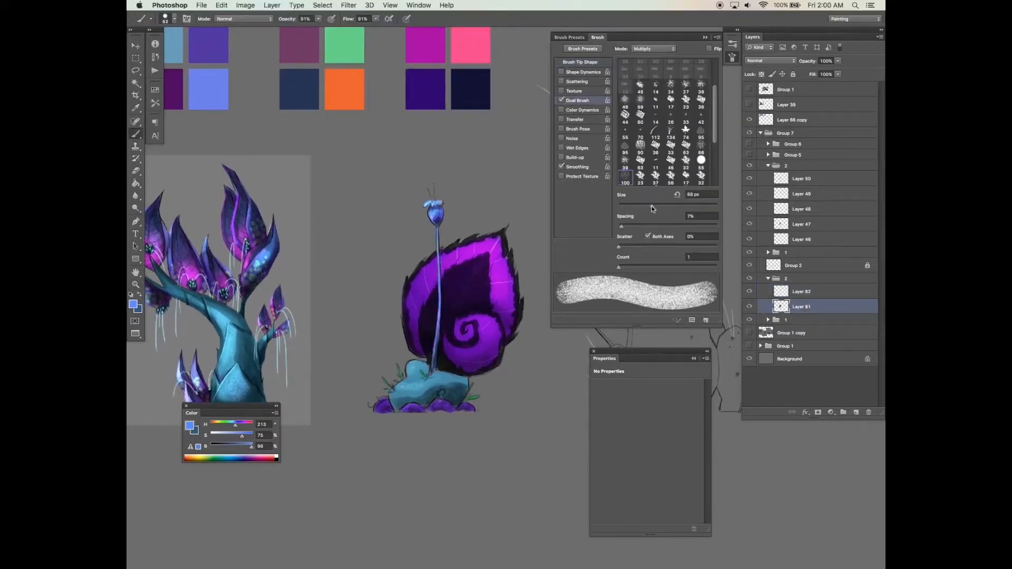
{"action": "left_click", "coordinate": [750, 306]}
{"action": "left_click", "coordinate": [750, 307]}
Paint blue-violet with hue 233, saturation 63 and brightness 80 over the leaf's band to the left of the stem
{"action": "left_click_drag", "start_coordinate": [235, 425], "coordinate": [236, 436]}
{"action": "left_click_drag", "start_coordinate": [408, 329], "coordinate": [427, 282]}
{"action": "left_click_drag", "start_coordinate": [251, 444], "coordinate": [247, 443]}
{"action": "mouse_move", "coordinate": [402, 321]}
{"action": "left_mouse_down"}
{"action": "mouse_move", "coordinate": [429, 289]}
{"action": "mouse_move", "coordinate": [414, 305]}
{"action": "mouse_move", "coordinate": [450, 265]}
{"action": "left_mouse_up"}
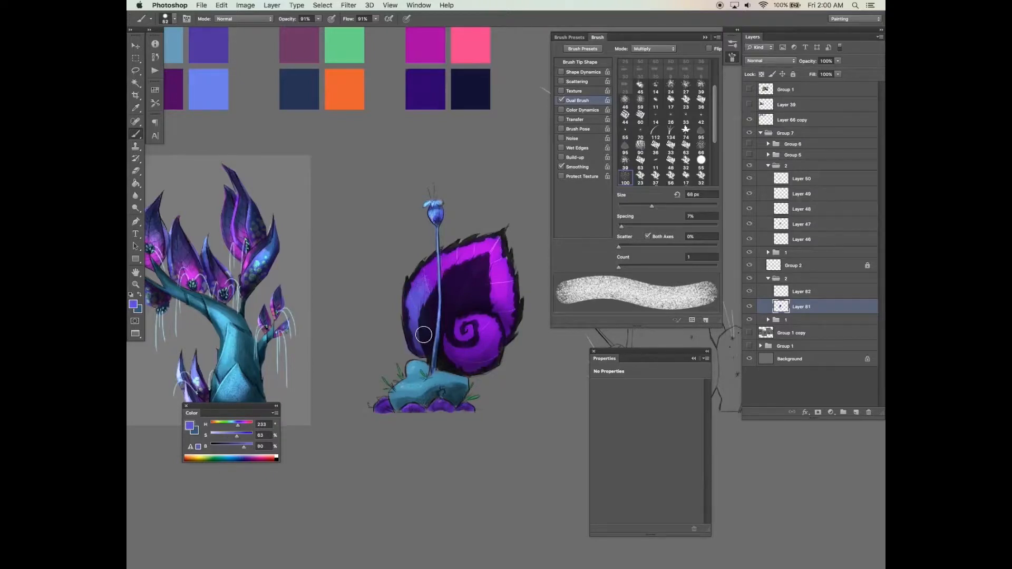
Darken the blue-violet, brush it over the leaf's spiral, and undo the last stroke
{"action": "key", "text": "e"}
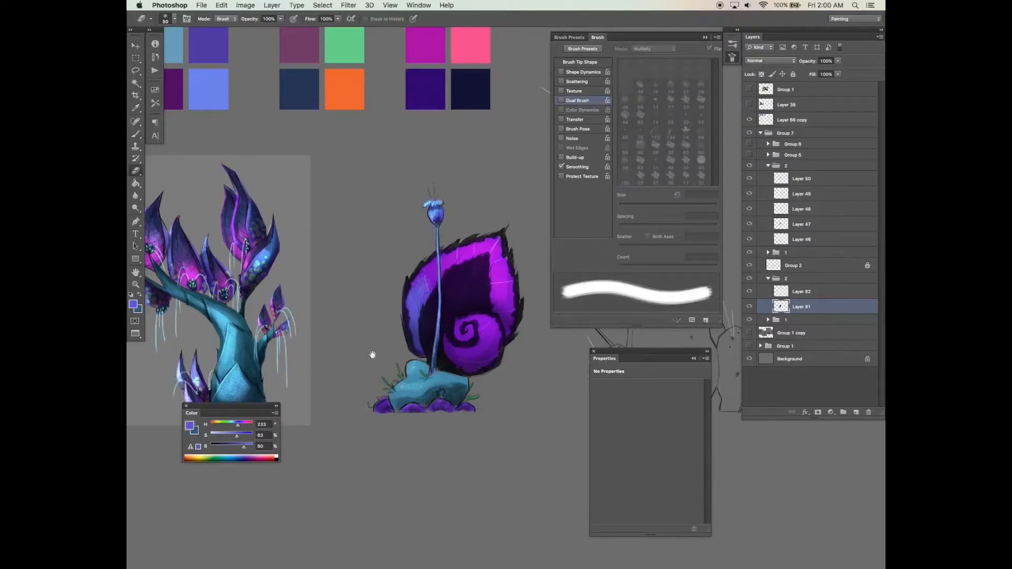
{"action": "key", "text": "b"}
{"action": "left_click_drag", "start_coordinate": [244, 446], "coordinate": [239, 446]}
{"action": "mouse_move", "coordinate": [430, 279]}
{"action": "left_mouse_down"}
{"action": "mouse_move", "coordinate": [465, 348]}
{"action": "mouse_move", "coordinate": [490, 346]}
{"action": "mouse_move", "coordinate": [495, 320]}
{"action": "left_mouse_up"}
{"action": "key", "text": "super+z"}
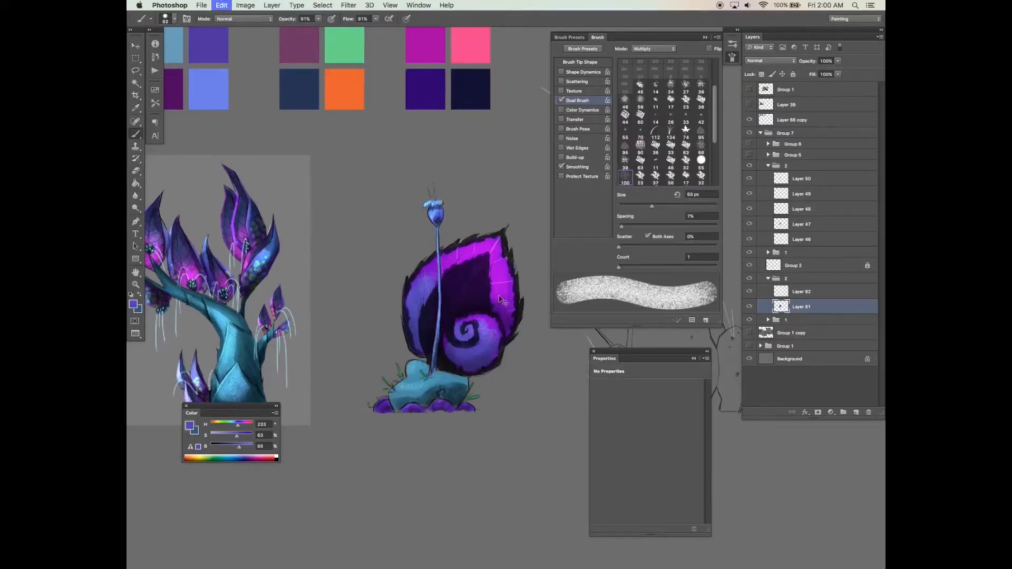
Brush blue-violet up the leaf's outer band, and paint magenta with hue 295, saturation 76 and brightness 74 on the mounds at the base
{"action": "left_click_drag", "start_coordinate": [493, 345], "coordinate": [506, 283]}
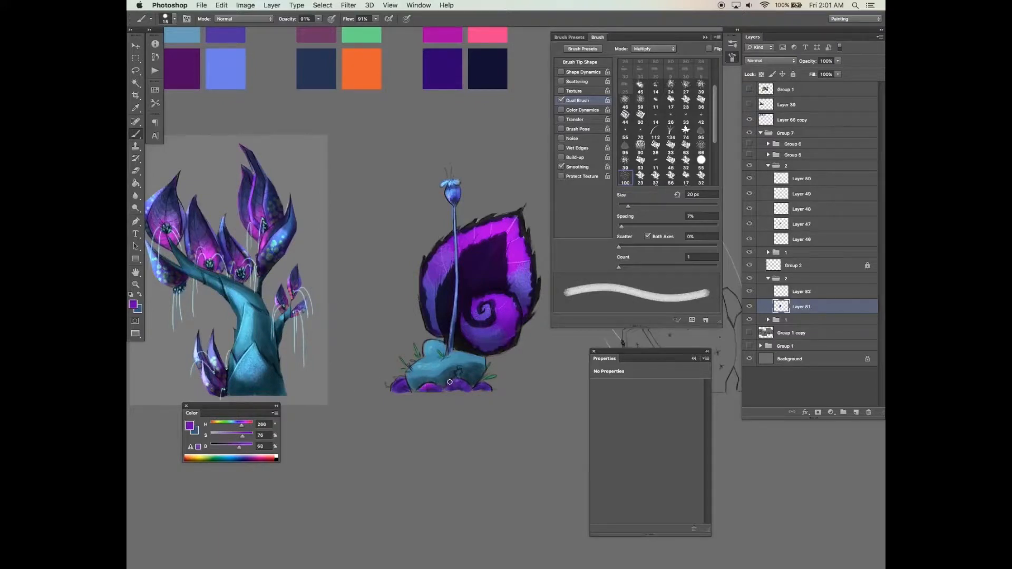
{"action": "left_click_drag", "start_coordinate": [239, 446], "coordinate": [246, 425]}
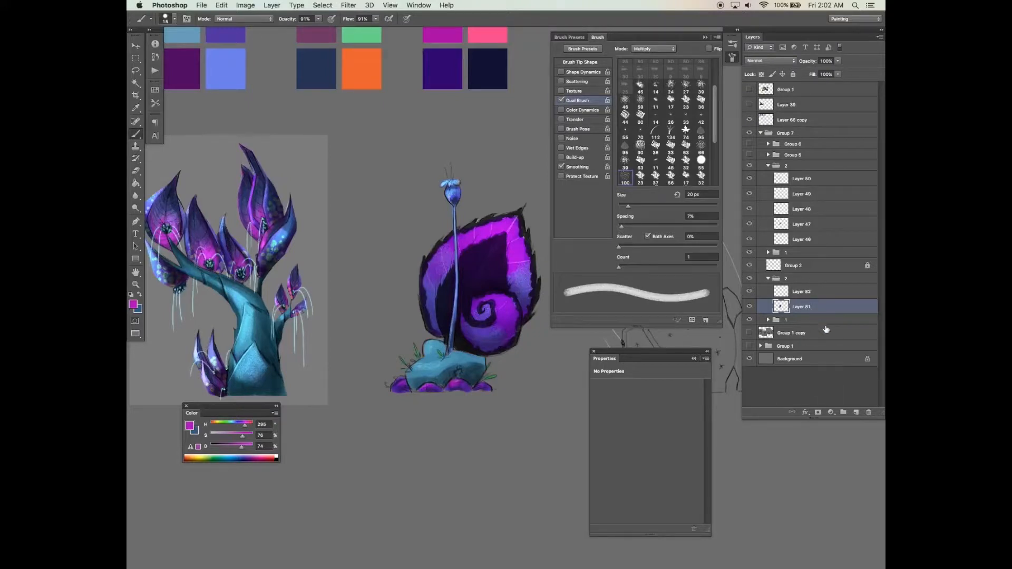
Add a new layer, place it above Layer 50 in the upper group 2, and check Layer 50 by toggling its visibility
{"action": "left_click", "coordinate": [856, 412]}
{"action": "left_click_drag", "start_coordinate": [801, 308], "coordinate": [802, 181]}
{"action": "left_click", "coordinate": [749, 194]}
{"action": "left_click", "coordinate": [749, 194]}
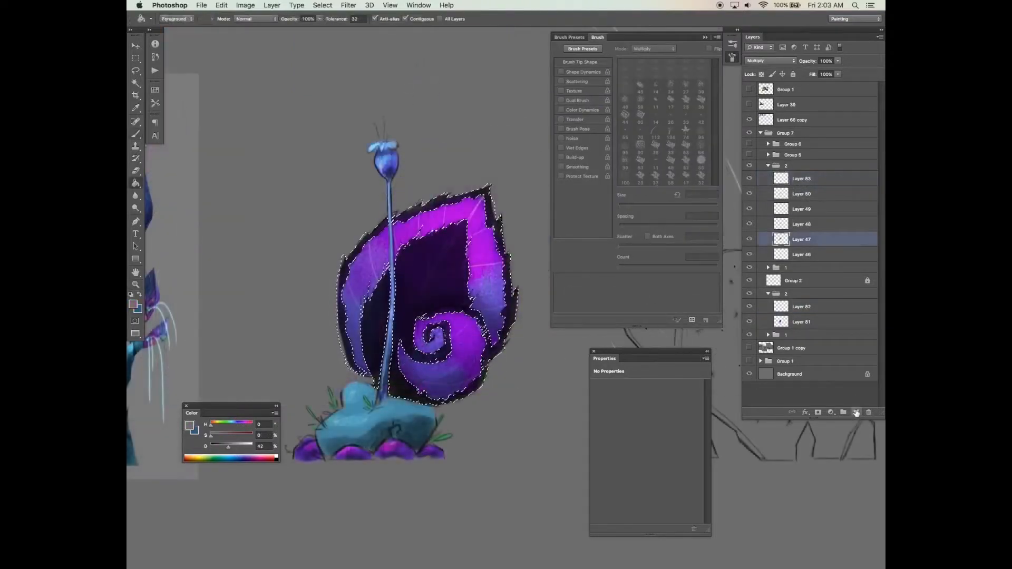
Fill the selected leaf shadow on a new layer above Layer 47 with hue 245, saturation 59, brightness 27, and merge it down
{"action": "left_click", "coordinate": [857, 412]}
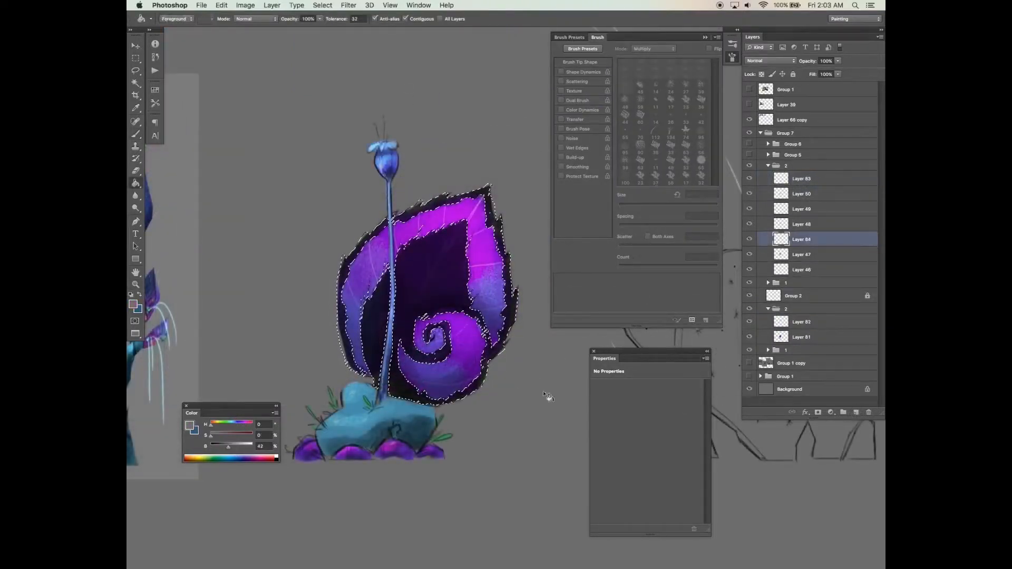
{"action": "left_click", "coordinate": [236, 424]}
{"action": "left_click_drag", "start_coordinate": [211, 437], "coordinate": [235, 436]}
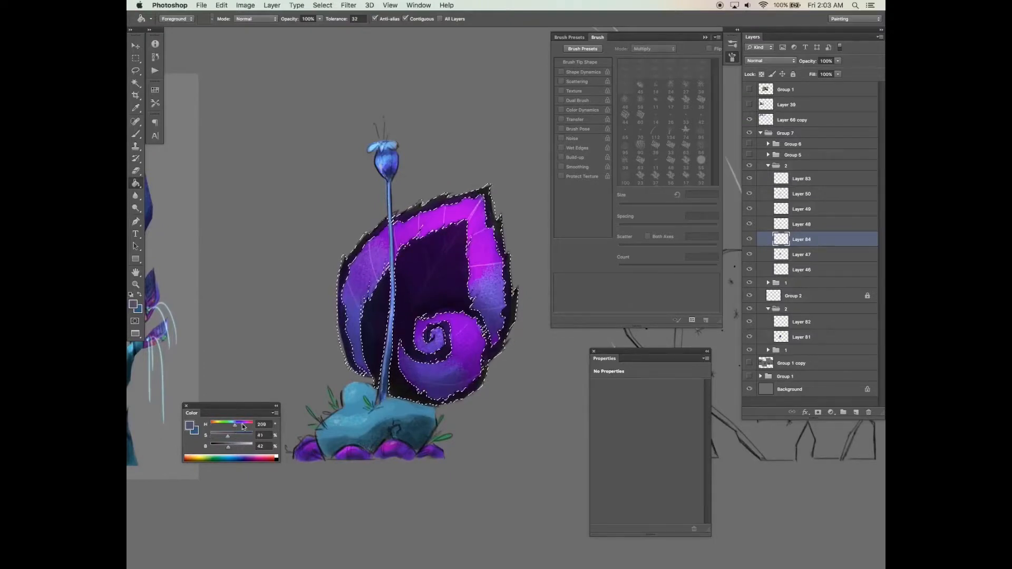
{"action": "left_click", "coordinate": [240, 424]}
{"action": "left_click", "coordinate": [478, 355]}
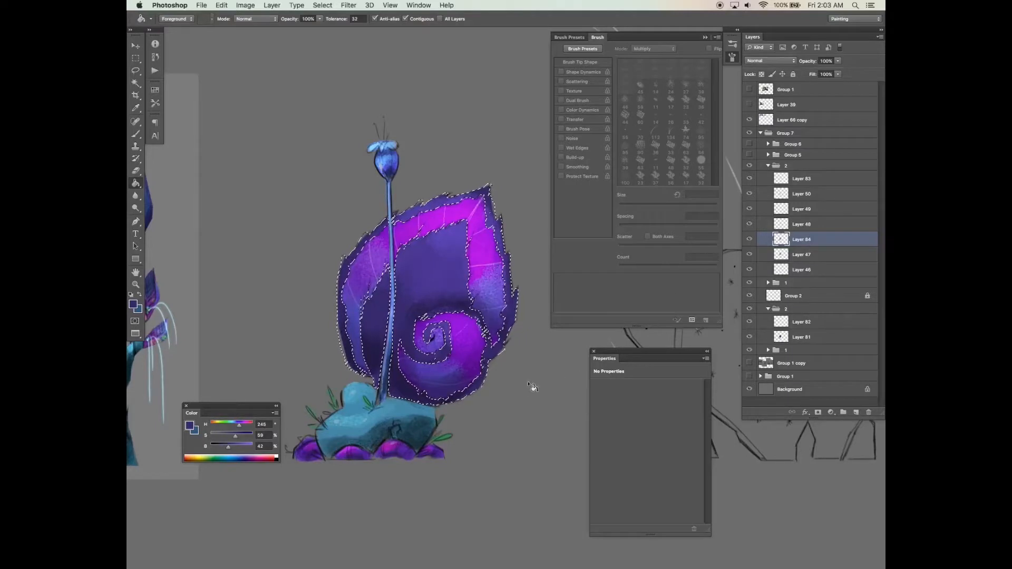
{"action": "key", "text": "super+z"}
{"action": "left_click_drag", "start_coordinate": [228, 447], "coordinate": [222, 448]}
{"action": "key", "text": "super+e"}
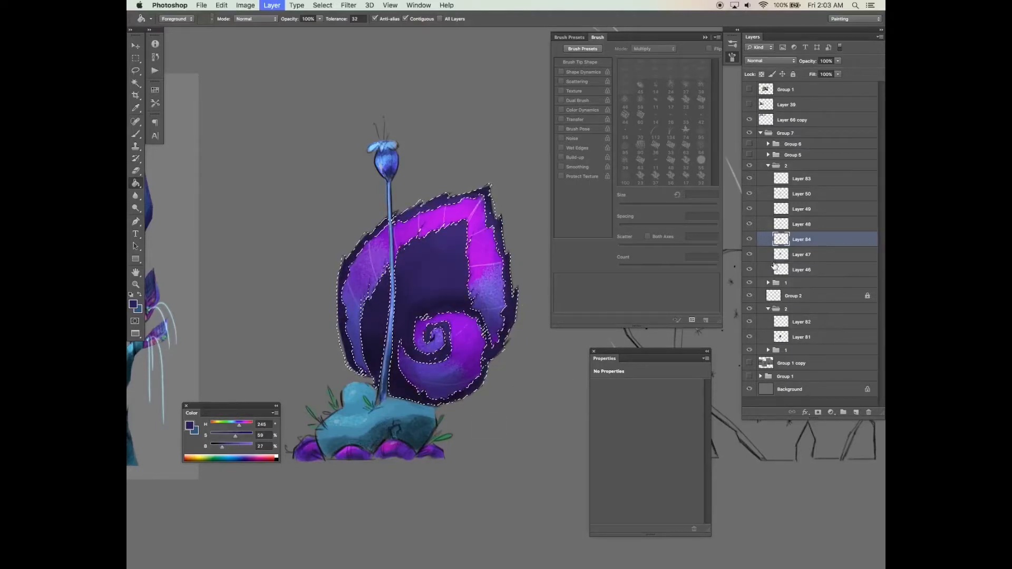
Lower Layer 47's opacity to 51%, clear the selection, and readjust the opacity
{"action": "left_click", "coordinate": [838, 61]}
{"action": "left_click_drag", "start_coordinate": [841, 69], "coordinate": [814, 69]}
{"action": "key", "text": "super+d"}
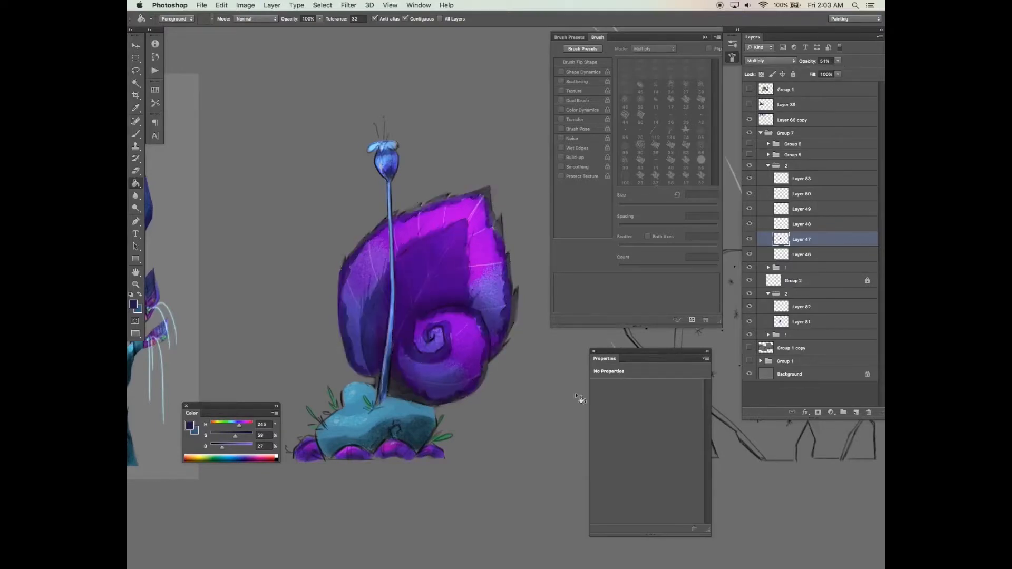
{"action": "left_click_drag", "start_coordinate": [840, 70], "coordinate": [843, 69]}
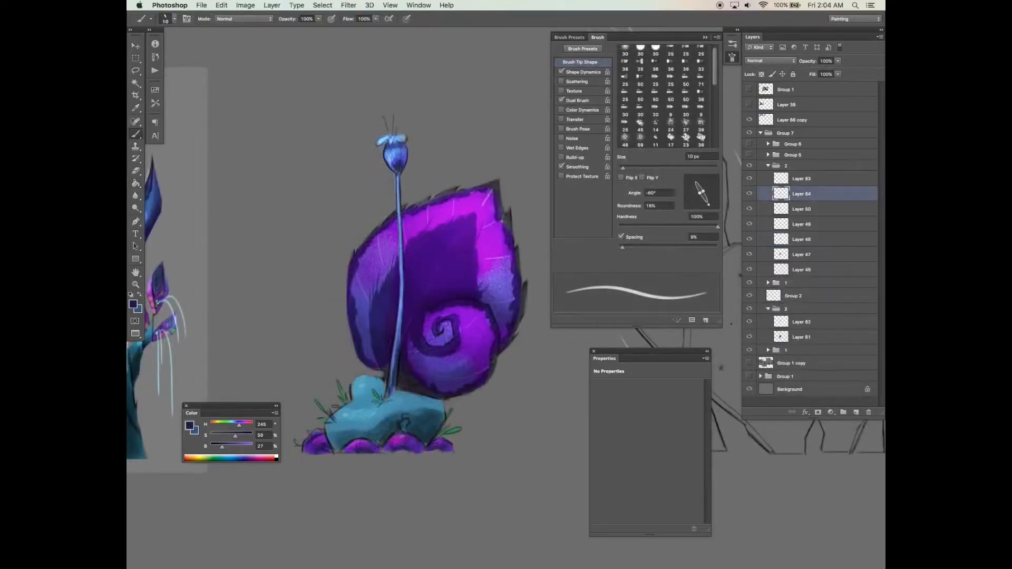
Set Layer 84 to Overlay and mix a light turquoise with hue 172, saturation 59 and brightness 91
{"action": "scroll", "coordinate": [438, 310], "scroll_direction": "down", "scroll_amount": 2}
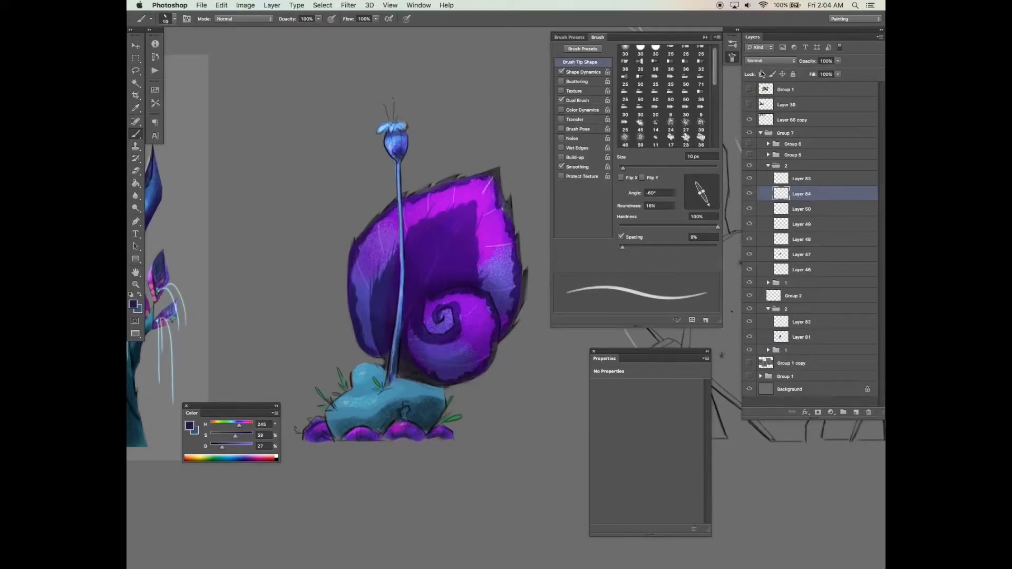
{"action": "left_click", "coordinate": [770, 60]}
{"action": "left_click", "coordinate": [767, 150]}
{"action": "left_click", "coordinate": [234, 424]}
{"action": "left_click", "coordinate": [248, 446]}
{"action": "left_click_drag", "start_coordinate": [237, 425], "coordinate": [230, 425]}
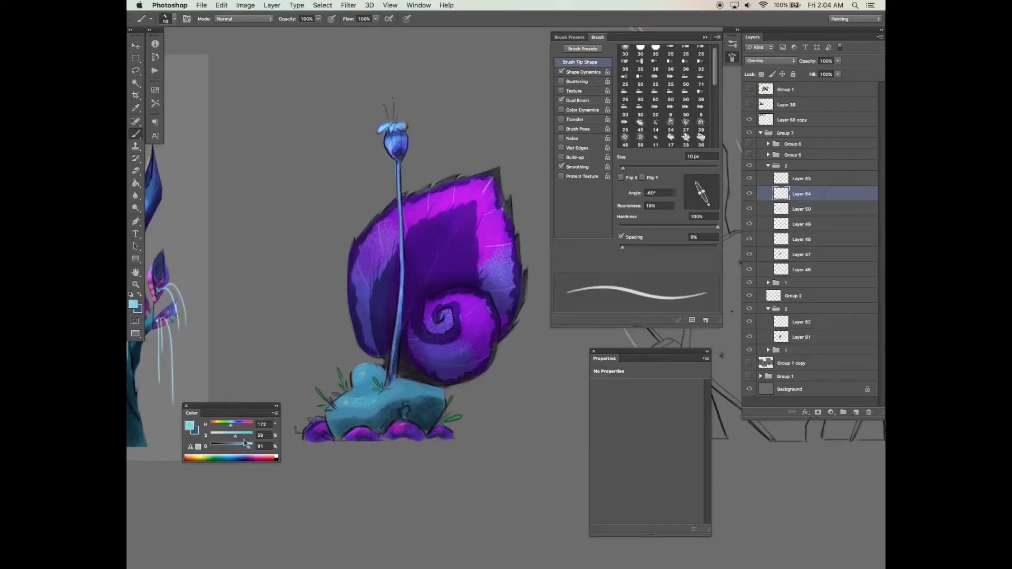
Turn off the dual brush and paint thin curved veins on the leaf beside the stem, undoing unsatisfactory strokes
{"action": "left_click", "coordinate": [561, 100]}
{"action": "left_click_drag", "start_coordinate": [379, 230], "coordinate": [391, 273]}
{"action": "key", "text": "super+z"}
{"action": "left_click_drag", "start_coordinate": [381, 220], "coordinate": [387, 256]}
{"action": "key", "text": "super+z"}
{"action": "mouse_move", "coordinate": [379, 222]}
{"action": "left_mouse_down"}
{"action": "mouse_move", "coordinate": [388, 264]}
{"action": "mouse_move", "coordinate": [360, 289]}
{"action": "left_mouse_up"}
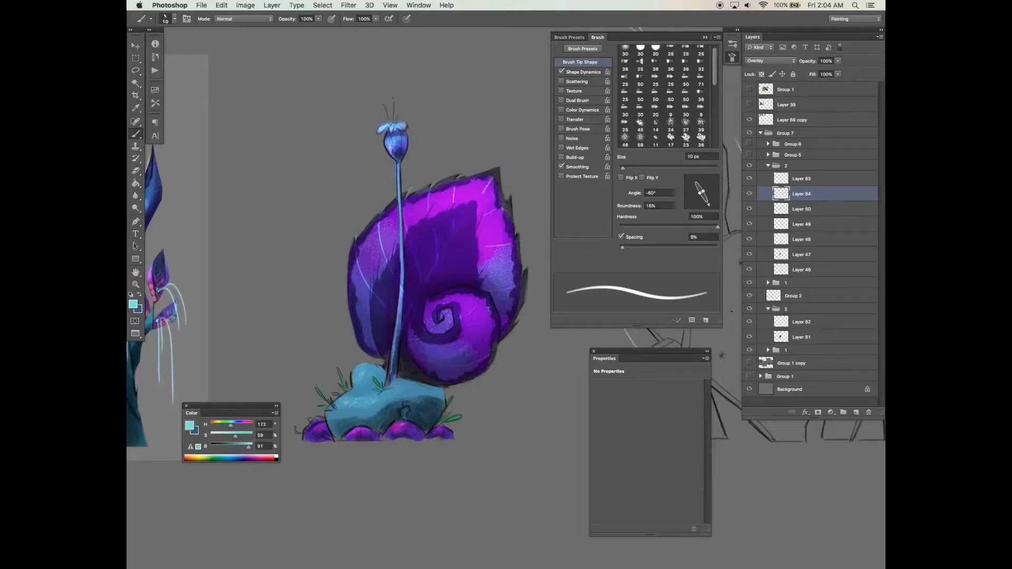
Set the brush tip angle to -108° and paint veins across the leaf's outer edge opposite the stem
{"action": "left_click", "coordinate": [696, 207]}
{"action": "left_click_drag", "start_coordinate": [486, 247], "coordinate": [512, 243]}
{"action": "left_click_drag", "start_coordinate": [482, 290], "coordinate": [523, 283]}
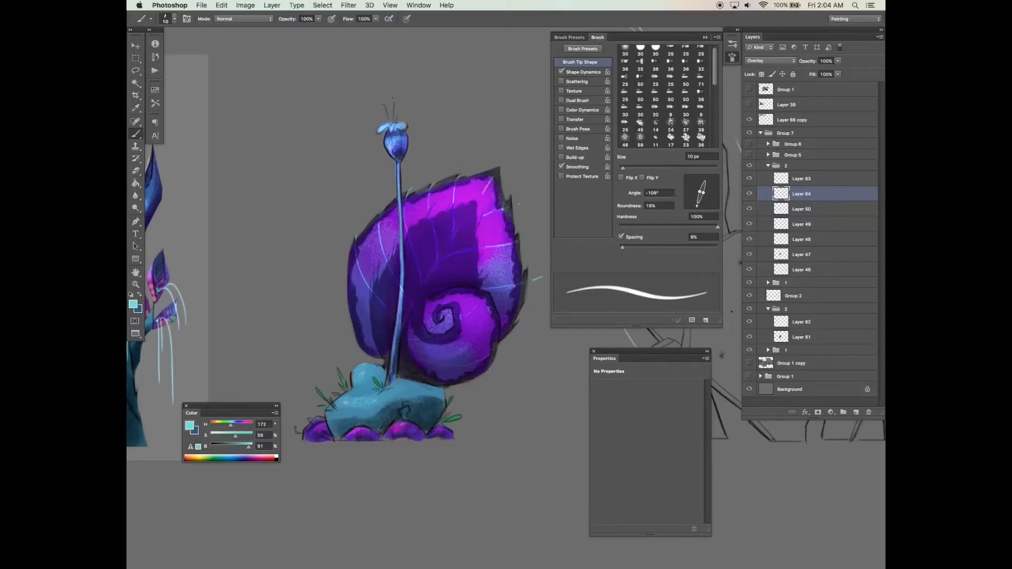
Refine the leaf veins by alternating eraser and brush, and paint veins across the lower part of the spiral
{"action": "key", "text": "e"}
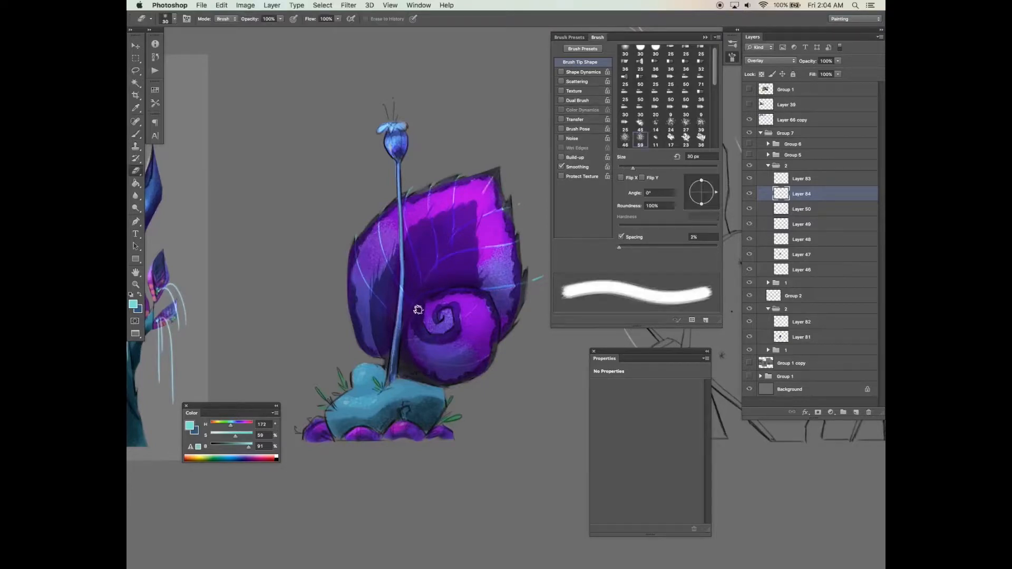
{"action": "key", "text": "b"}
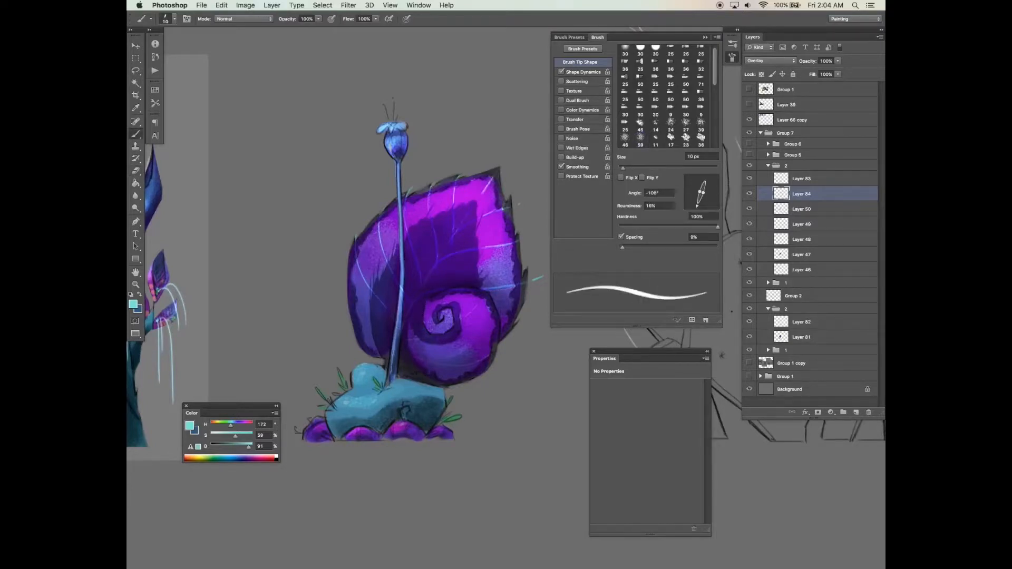
{"action": "key", "text": "e"}
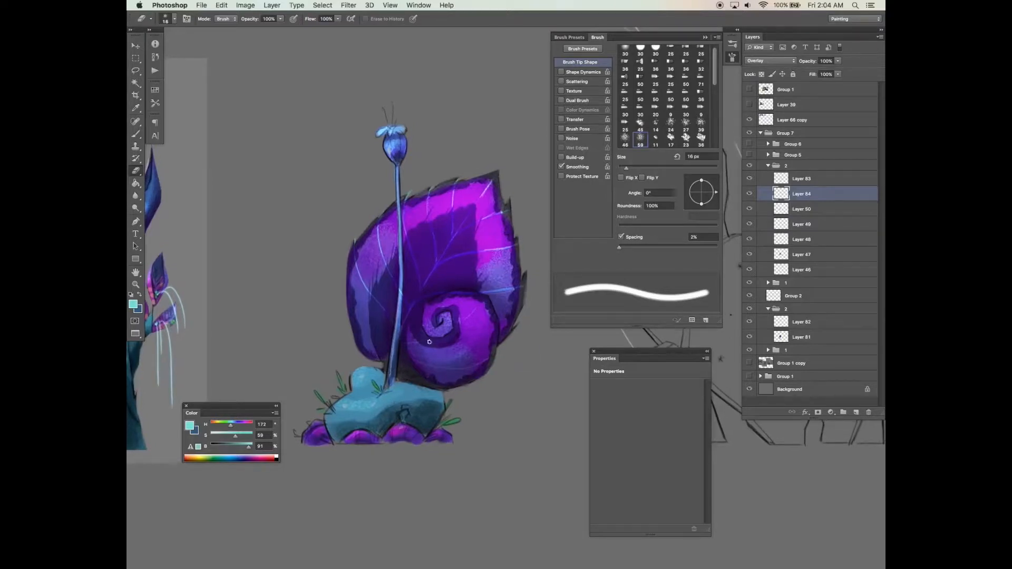
{"action": "key", "text": "b"}
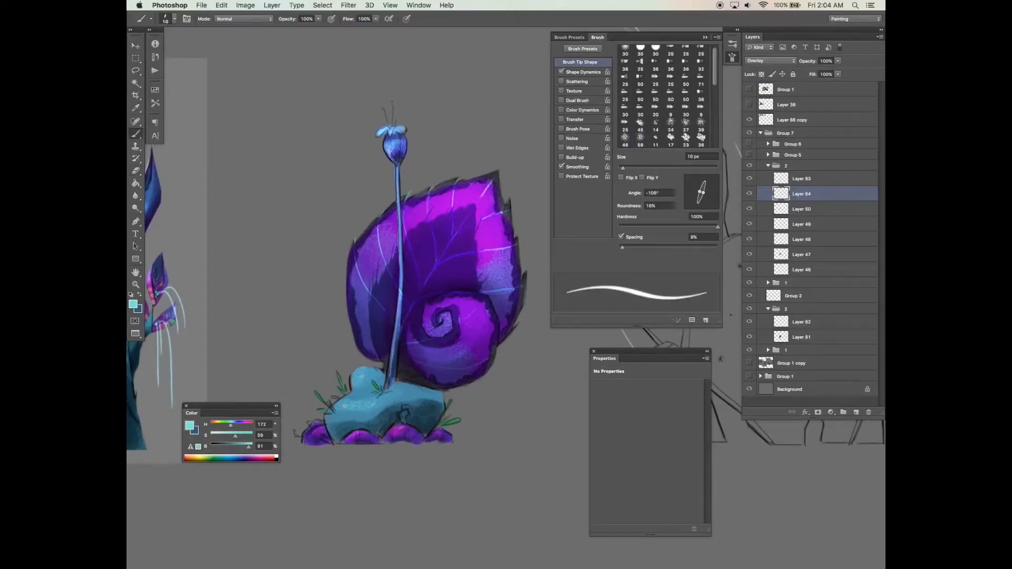
{"action": "left_click_drag", "start_coordinate": [432, 369], "coordinate": [472, 368]}
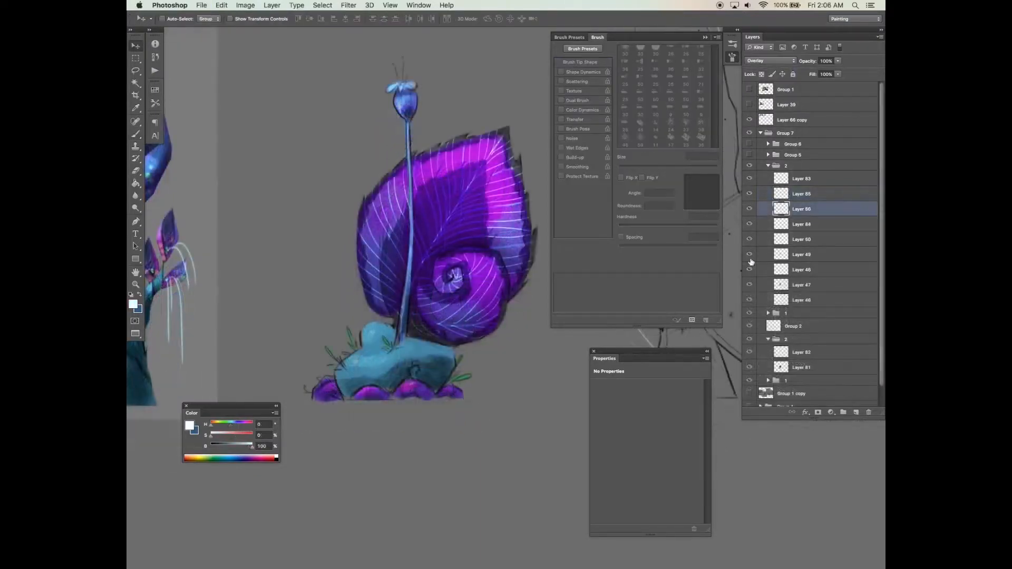
Paint teal grass blades around the rock on Layer 89, raising the colour's brightness to 70 and reducing the brush size for highlights
{"action": "scroll", "coordinate": [527, 405], "scroll_direction": "down", "scroll_amount": 2}
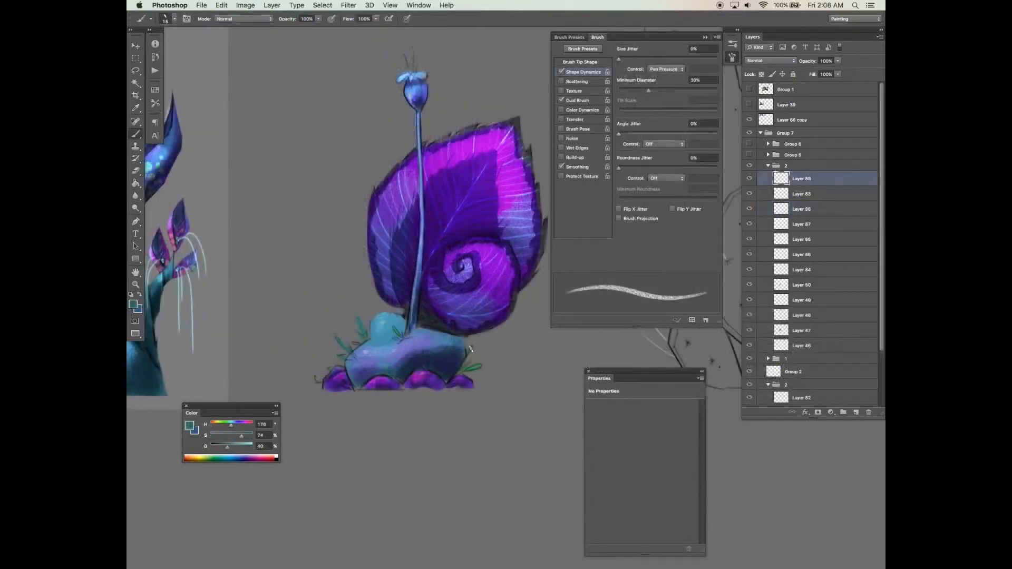
{"action": "mouse_move", "coordinate": [442, 372]}
{"action": "left_mouse_down"}
{"action": "mouse_move", "coordinate": [446, 380]}
{"action": "mouse_move", "coordinate": [482, 364]}
{"action": "left_mouse_up"}
{"action": "left_click_drag", "start_coordinate": [328, 367], "coordinate": [331, 369]}
{"action": "left_click", "coordinate": [240, 447]}
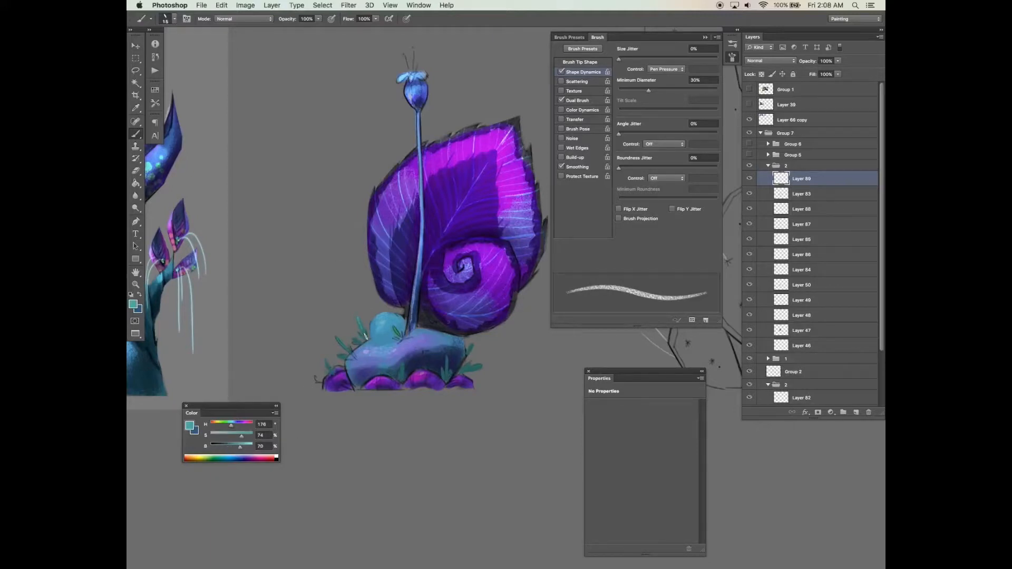
{"action": "key", "text": "bracketleft"}
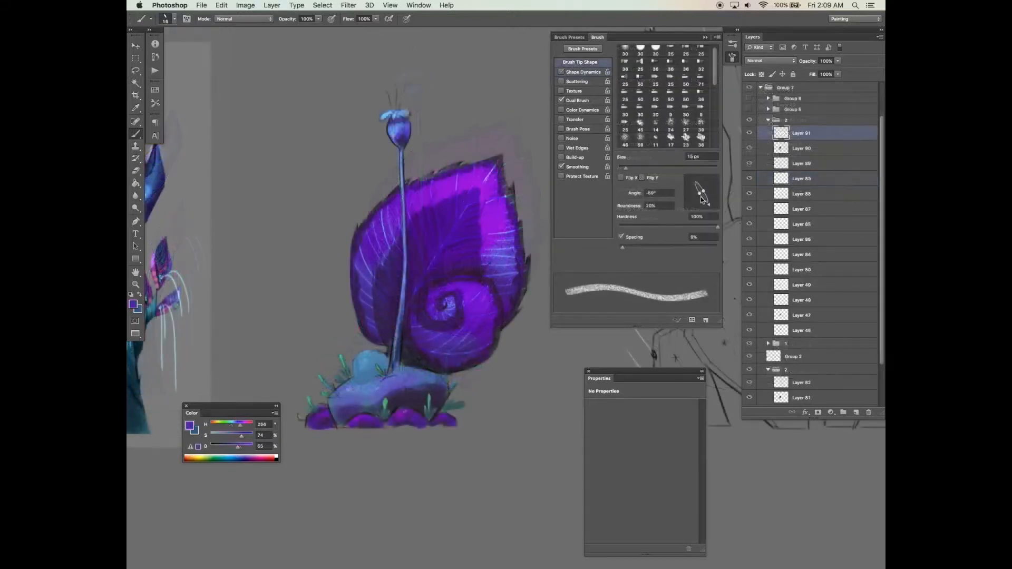
Set the brush tip to a -84° angle and 10 px, and mix a light blue with hue 188, saturation 52 and brightness 88
{"action": "left_click_drag", "start_coordinate": [702, 193], "coordinate": [702, 199]}
{"action": "left_click", "coordinate": [406, 202], "text": "super"}
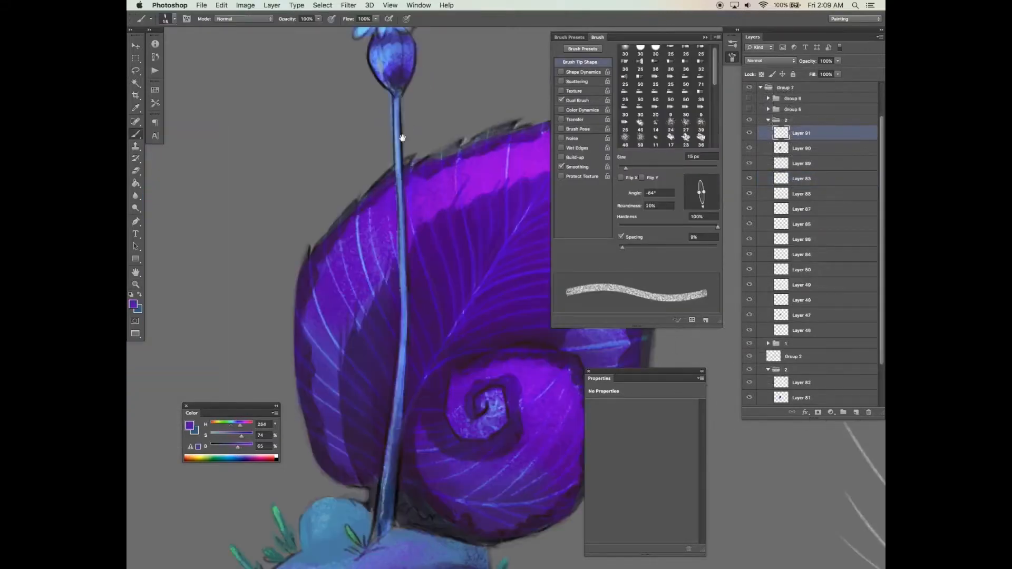
{"action": "left_click_drag", "start_coordinate": [399, 118], "coordinate": [405, 106]}
{"action": "left_click", "coordinate": [398, 100], "text": "alt"}
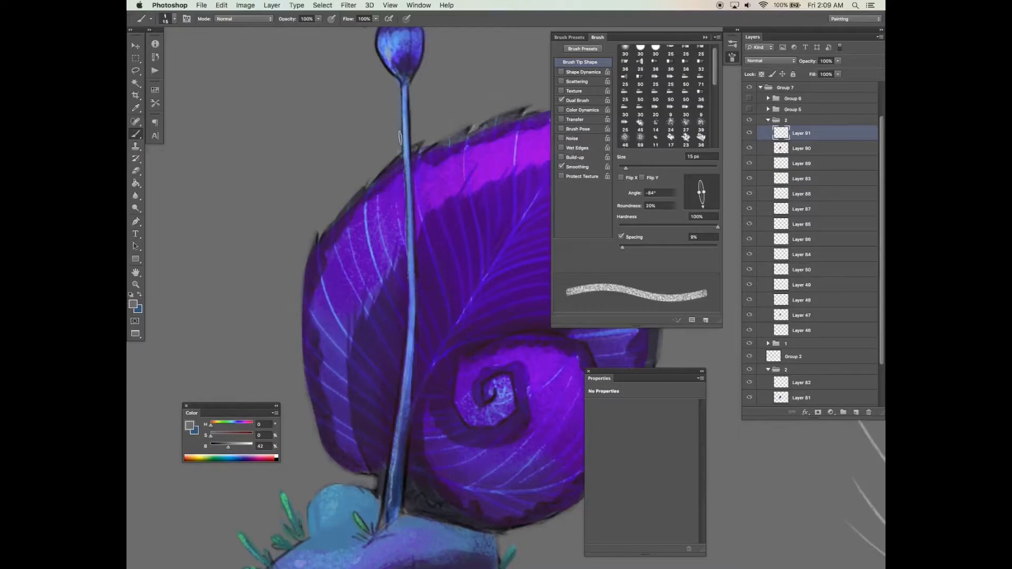
{"action": "key", "text": "bracketleft"}
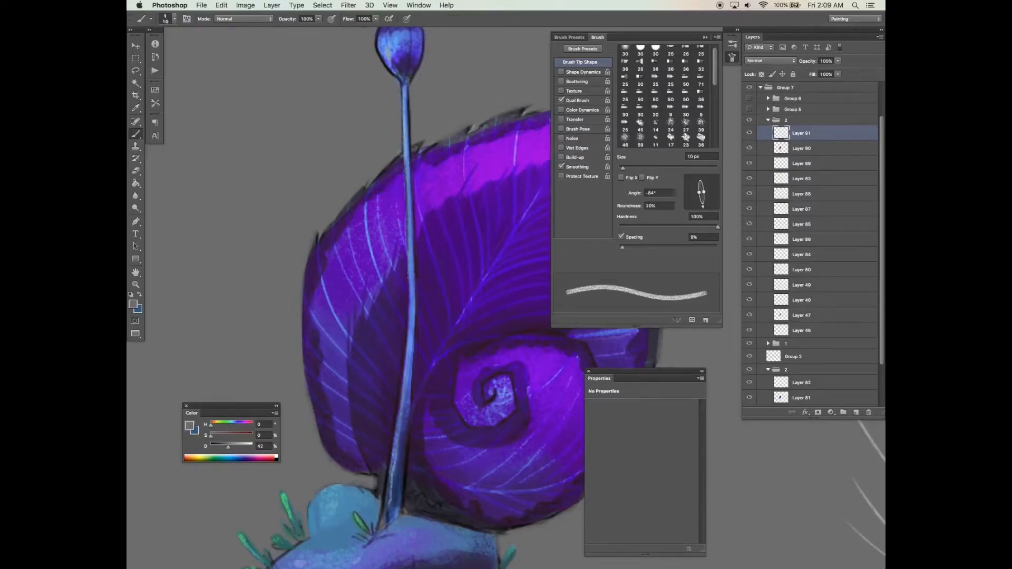
{"action": "left_click", "coordinate": [405, 112], "text": "alt"}
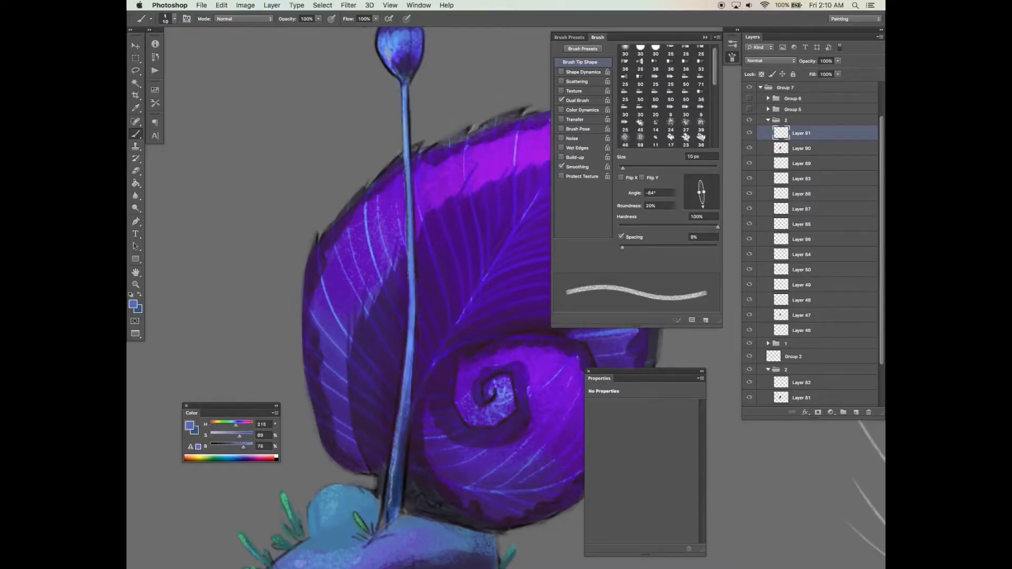
{"action": "left_click_drag", "start_coordinate": [244, 446], "coordinate": [232, 436]}
{"action": "left_click", "coordinate": [233, 425]}
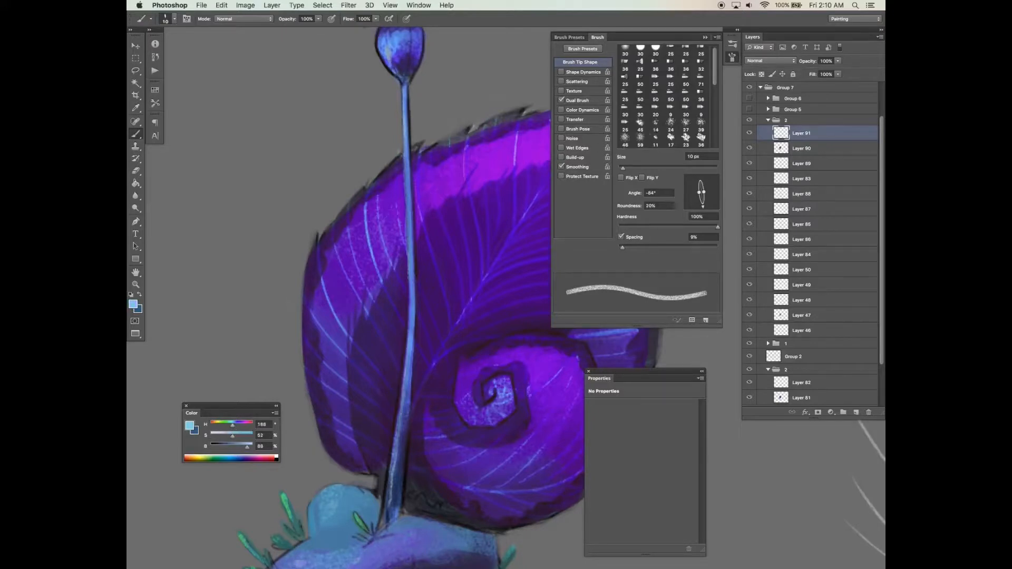
Paint a light blue highlight down the flower stem and shade the stem's lower part with a darker sampled blue
{"action": "left_click_drag", "start_coordinate": [403, 90], "coordinate": [403, 380]}
{"action": "left_click", "coordinate": [393, 484], "text": "alt"}
{"action": "left_click_drag", "start_coordinate": [389, 477], "coordinate": [382, 515]}
{"action": "left_click", "coordinate": [225, 446]}
{"action": "key", "text": "]"}
{"action": "left_click_drag", "start_coordinate": [405, 409], "coordinate": [396, 495]}
{"action": "left_click_drag", "start_coordinate": [414, 335], "coordinate": [407, 404]}
Sample the stem's mid blue and blend it down the lower half of the stem with a smaller brush
{"action": "left_click", "coordinate": [411, 298], "text": "alt"}
{"action": "key", "text": "["}
{"action": "left_click_drag", "start_coordinate": [410, 298], "coordinate": [393, 475]}
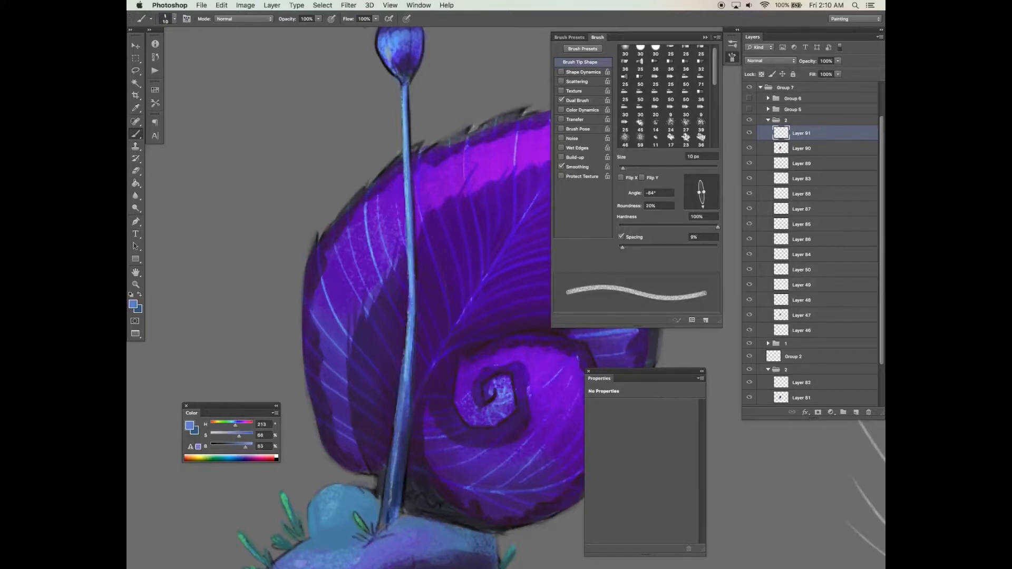
{"action": "left_click_drag", "start_coordinate": [471, 380], "coordinate": [491, 506]}
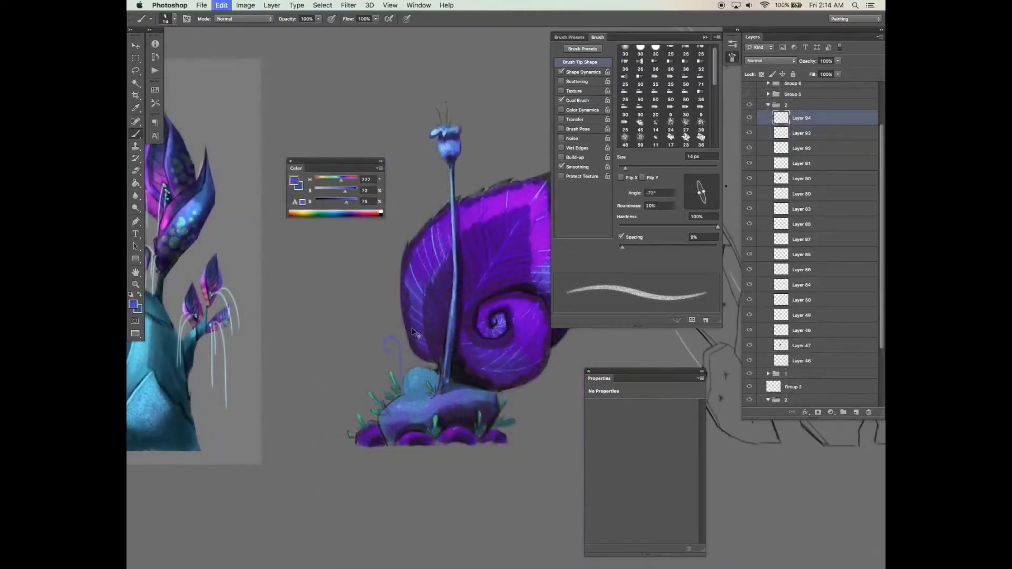
Set the brush tip angle to -90° and try a tendril stroke above the rock in blue with brightness 57
{"action": "left_click_drag", "start_coordinate": [356, 202], "coordinate": [339, 202]}
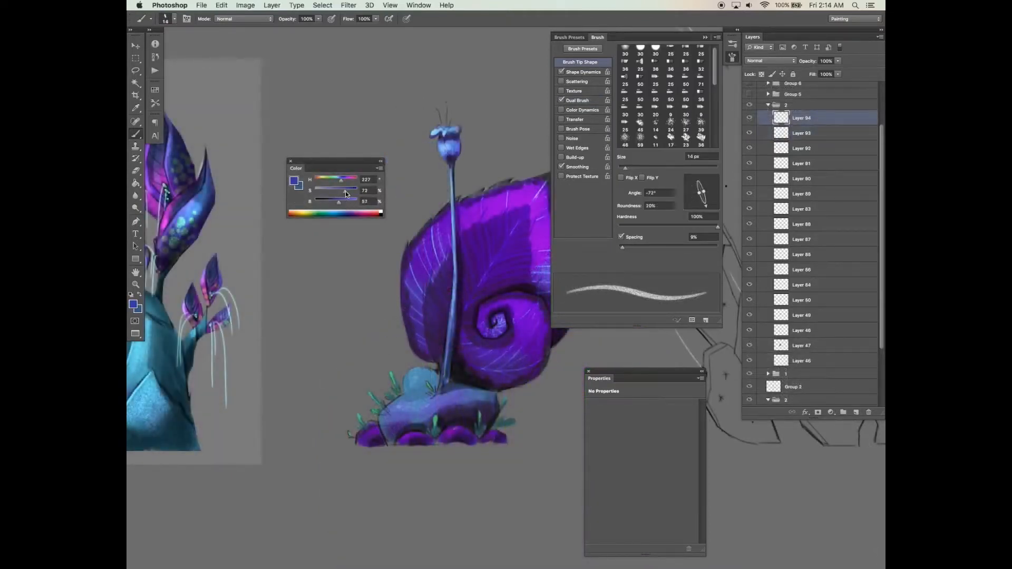
{"action": "left_click_drag", "start_coordinate": [708, 206], "coordinate": [702, 208]}
{"action": "mouse_move", "coordinate": [421, 387]}
{"action": "left_mouse_down"}
{"action": "mouse_move", "coordinate": [382, 303]}
{"action": "mouse_move", "coordinate": [383, 318]}
{"action": "mouse_move", "coordinate": [413, 303]}
{"action": "left_mouse_up"}
{"action": "key", "text": "super+z"}
Sample the rock's blue, raise its brightness to 81, and draw a curled tendril rising from behind the rock
{"action": "left_click", "coordinate": [425, 390], "text": "alt"}
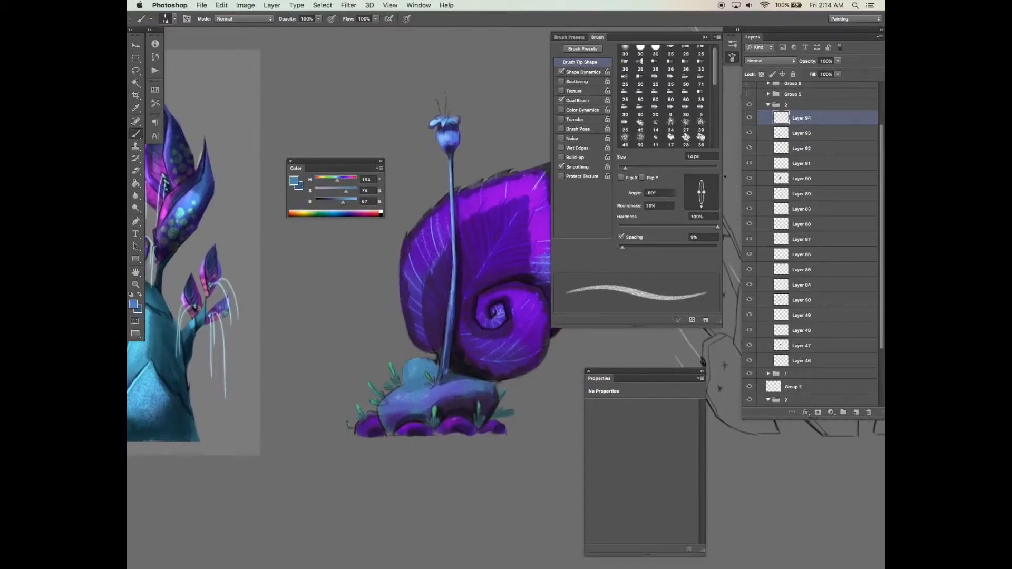
{"action": "left_click_drag", "start_coordinate": [344, 203], "coordinate": [349, 204]}
{"action": "left_click_drag", "start_coordinate": [421, 315], "coordinate": [382, 297]}
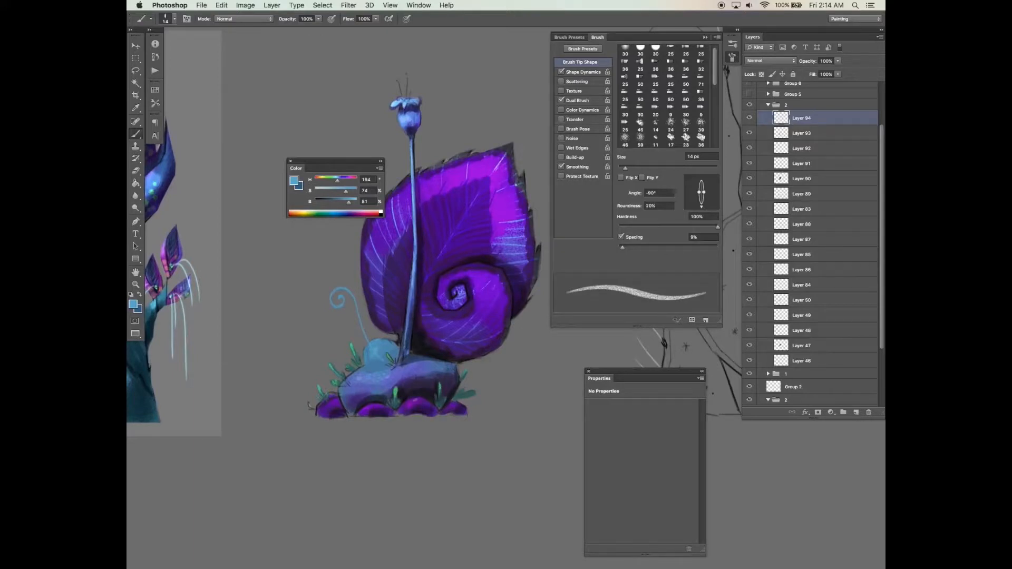
Clean up around the tendril's base with the eraser and brush in a second curled tendril below the first
{"action": "key", "text": "e"}
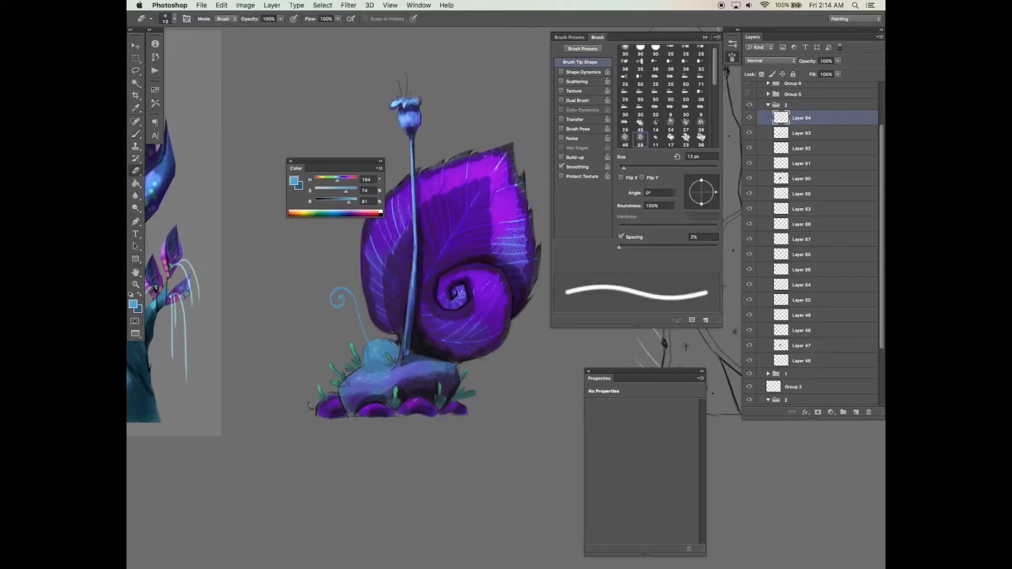
{"action": "left_click_drag", "start_coordinate": [410, 344], "coordinate": [418, 359]}
{"action": "key", "text": "b"}
{"action": "left_click_drag", "start_coordinate": [349, 349], "coordinate": [400, 384]}
Darken the tendrils on Layer 94 with a Hue/Saturation adjustment at lightness -54
{"action": "key", "text": "e"}
{"action": "key", "text": "i"}
{"action": "key", "text": "ctrl+u"}
{"action": "left_click", "coordinate": [658, 401]}
{"action": "left_click_drag", "start_coordinate": [653, 406], "coordinate": [649, 397]}
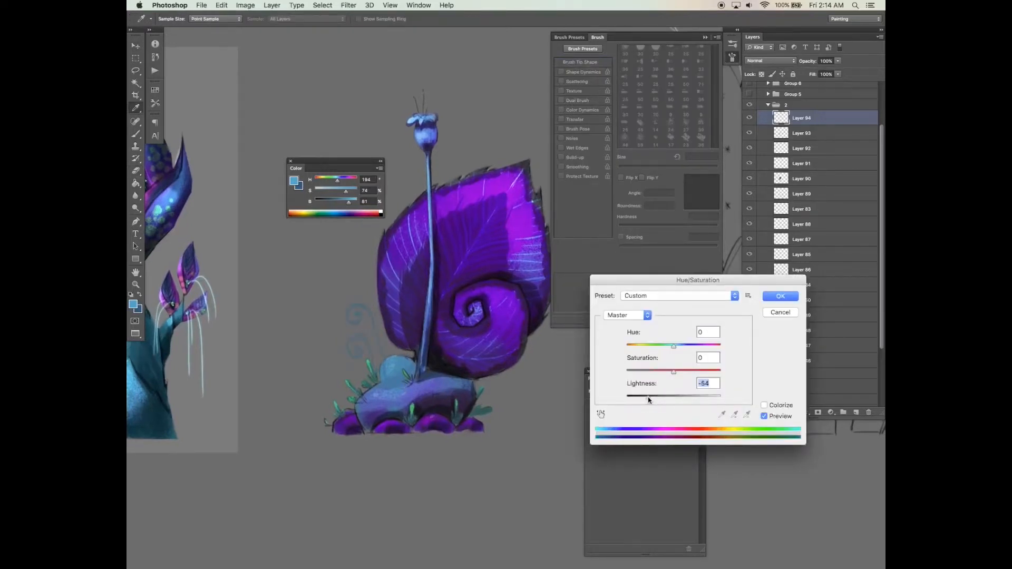
{"action": "left_click", "coordinate": [781, 296]}
{"action": "key", "text": "b"}
{"action": "left_click", "coordinate": [782, 118], "text": "super"}
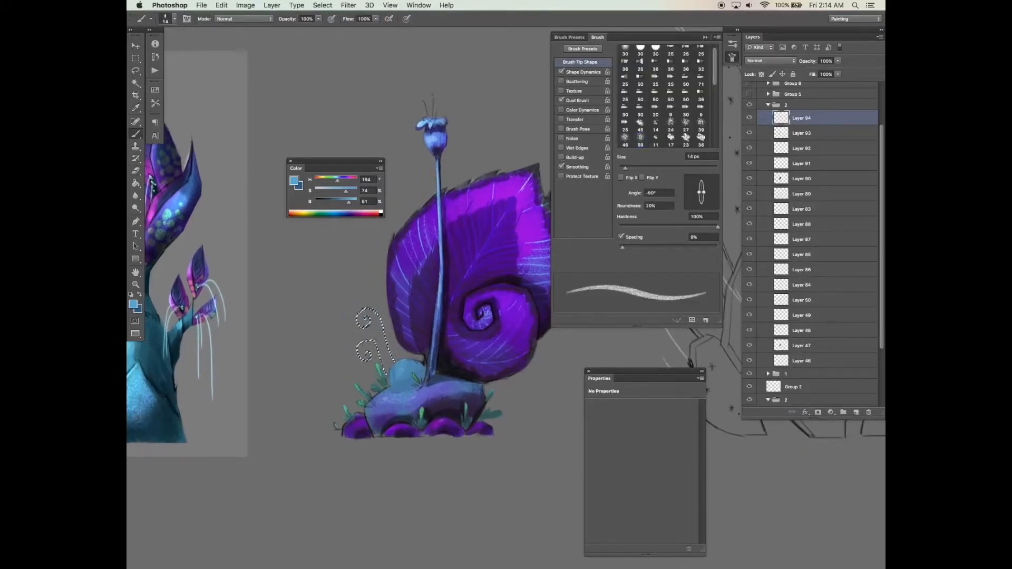
{"action": "key", "text": "super+d"}
Sample the dark blue of the curled tendrils and add short bristles along their stems with a smaller brush
{"action": "left_click_drag", "start_coordinate": [398, 343], "coordinate": [420, 327]}
{"action": "key", "text": "super+plus"}
{"action": "key", "text": "super+plus"}
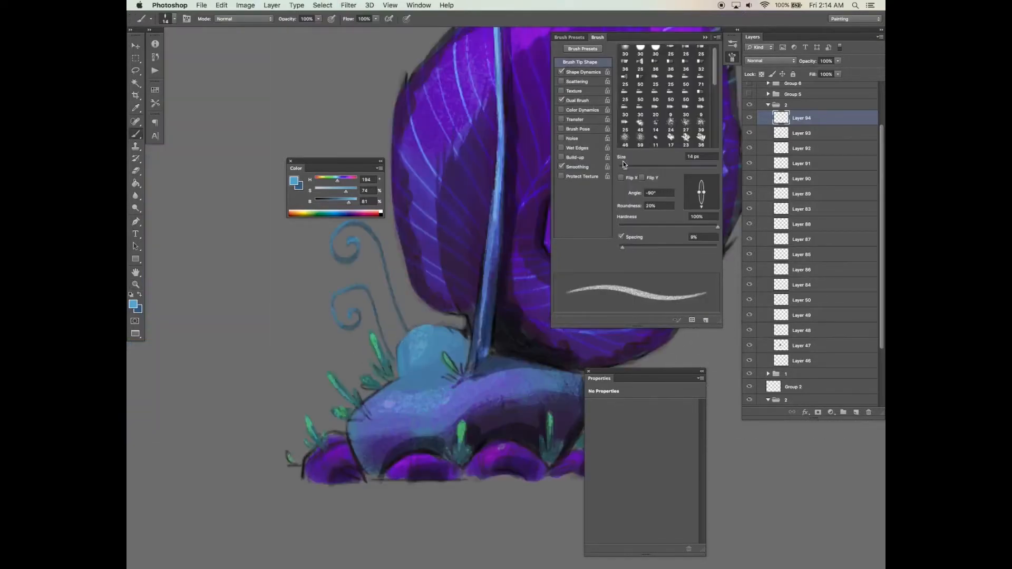
{"action": "key", "text": "["}
{"action": "scroll", "coordinate": [422, 316], "scroll_direction": "up", "scroll_amount": 2}
{"action": "scroll", "coordinate": [422, 317], "scroll_direction": "down", "scroll_amount": 1}
{"action": "left_click", "coordinate": [562, 100]}
{"action": "key", "text": "["}
{"action": "key", "text": "["}
{"action": "key", "text": "["}
{"action": "left_click", "coordinate": [384, 307], "text": "alt"}
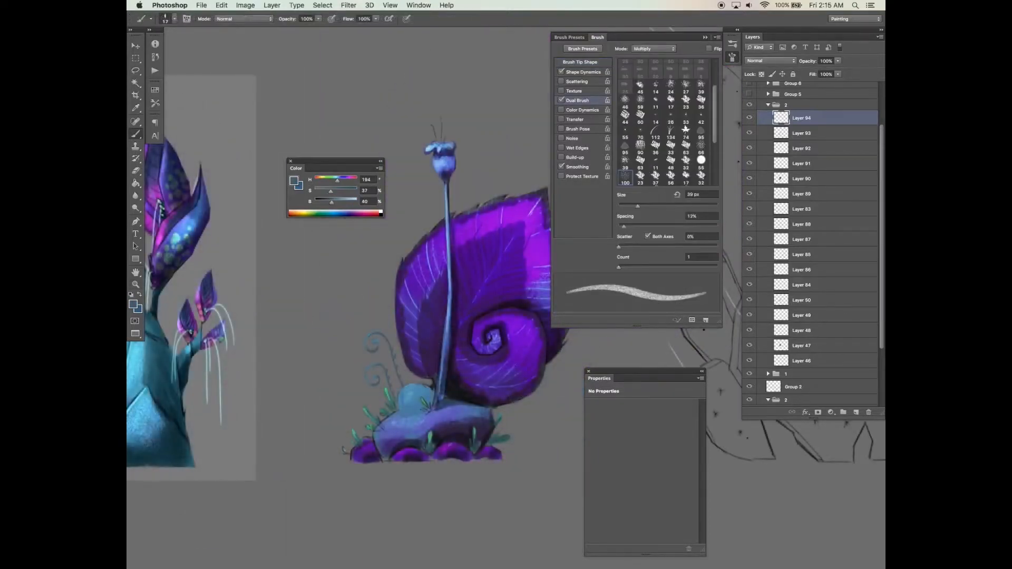
Sample the flower bud's light blue, set the brush to 10 px, and draw a thin curling filament from the bud
{"action": "left_click", "coordinate": [438, 142], "text": "alt"}
{"action": "left_click_drag", "start_coordinate": [431, 145], "coordinate": [426, 164]}
{"action": "left_click", "coordinate": [580, 62]}
{"action": "left_click_drag", "start_coordinate": [654, 166], "coordinate": [630, 170]}
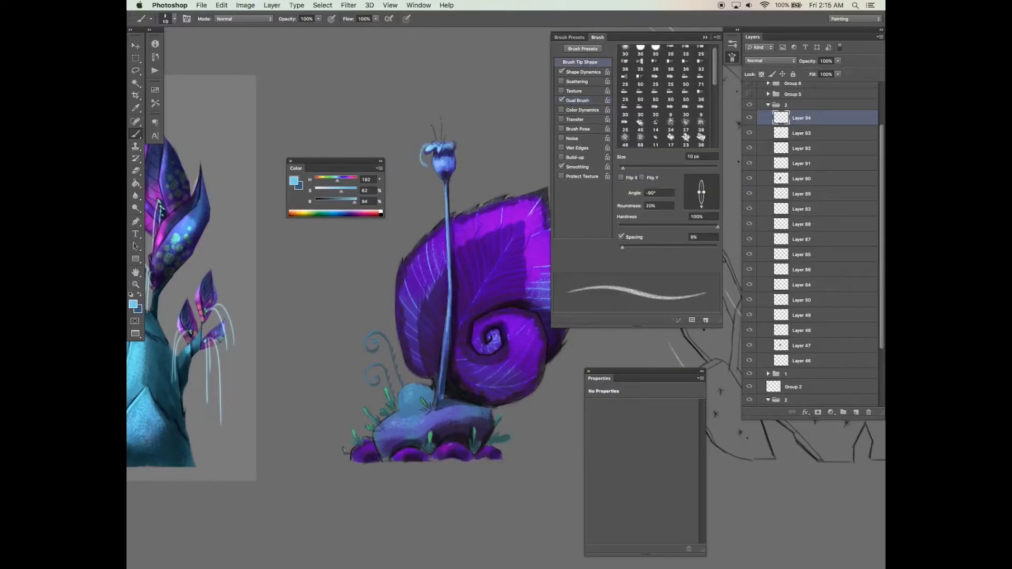
{"action": "left_click_drag", "start_coordinate": [476, 132], "coordinate": [482, 125]}
{"action": "key", "text": "super+alt+z"}
{"action": "key", "text": "super+alt+z"}
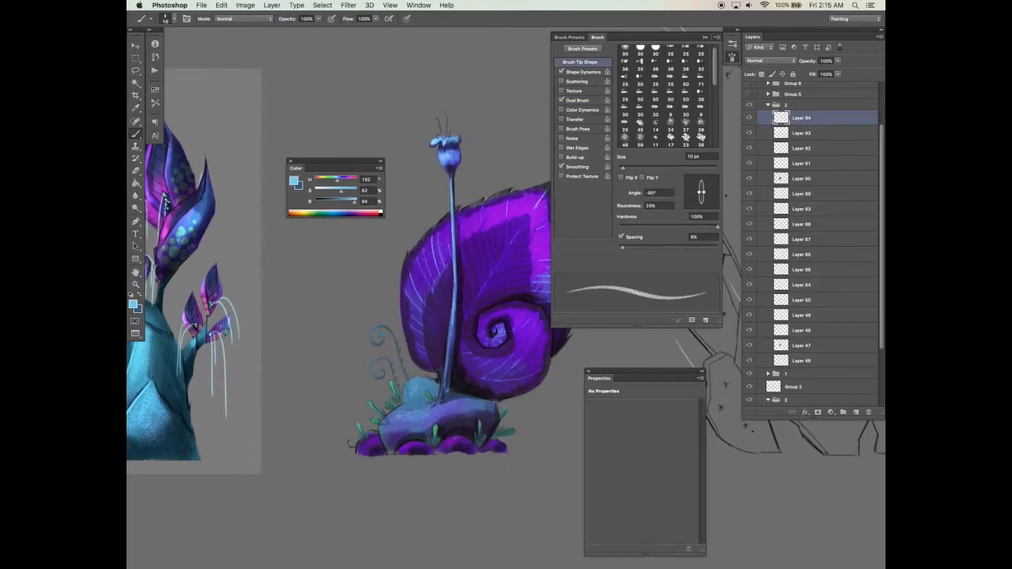
{"action": "left_click_drag", "start_coordinate": [435, 139], "coordinate": [425, 168]}
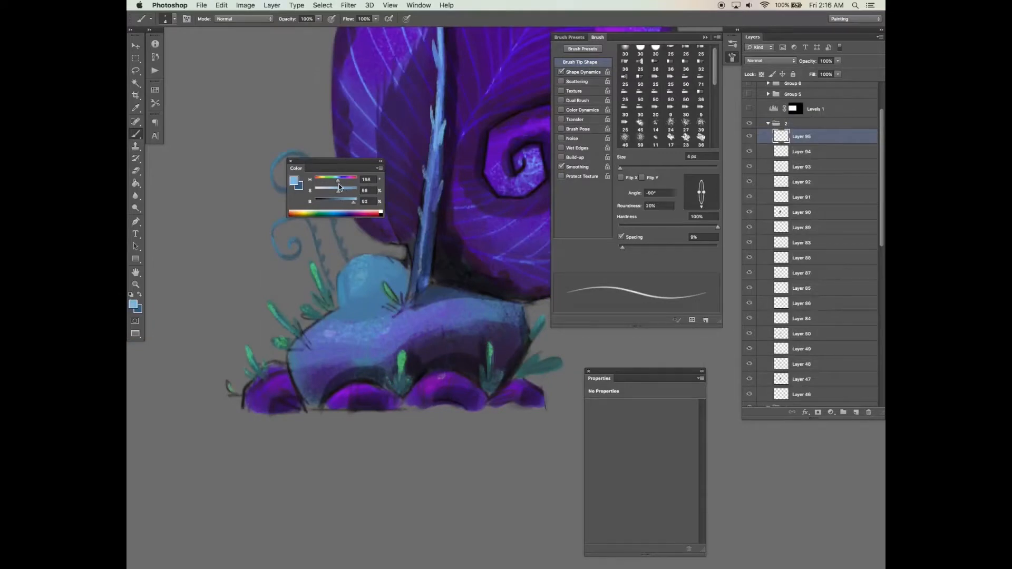
Paint thin pale stripes across the purple mounds on Layer 95, set the layer to Overlay, and erase the overshoot
{"action": "left_click_drag", "start_coordinate": [339, 188], "coordinate": [333, 191]}
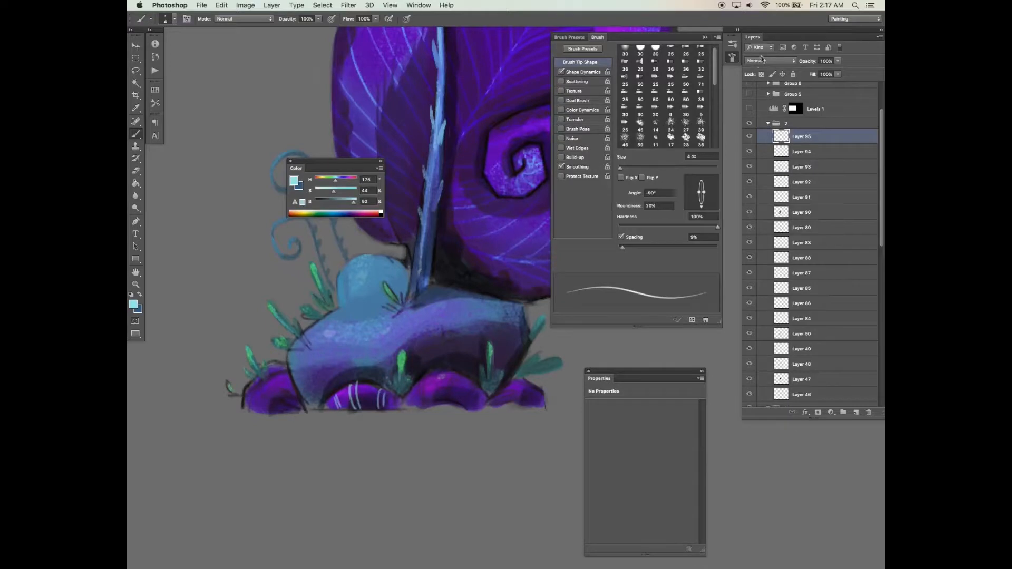
{"action": "left_click", "coordinate": [781, 61]}
{"action": "left_click", "coordinate": [777, 155]}
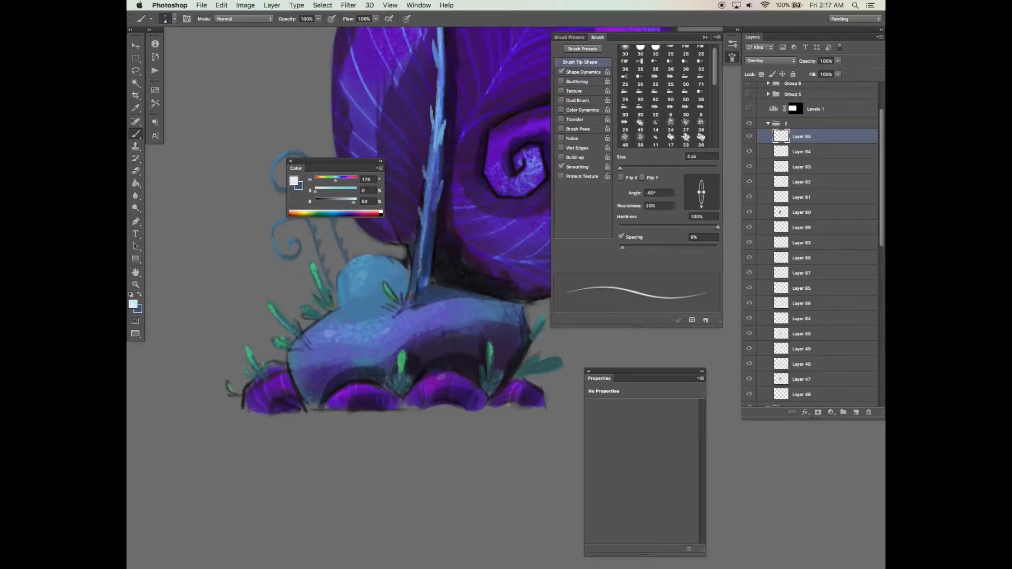
{"action": "key", "text": "e"}
{"action": "left_click_drag", "start_coordinate": [529, 421], "coordinate": [528, 417]}
{"action": "key", "text": "b"}
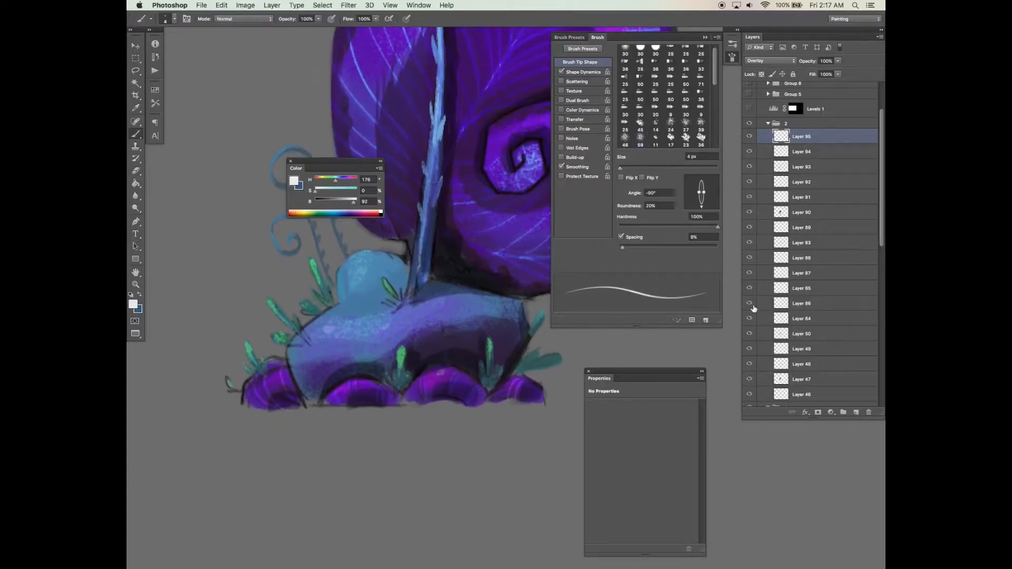
Load the mound stripes as a selection and paint cyan highlights with hue 176 and saturation 73 on new Layer 96
{"action": "left_click", "coordinate": [785, 153], "text": "super"}
{"action": "left_click", "coordinate": [338, 191]}
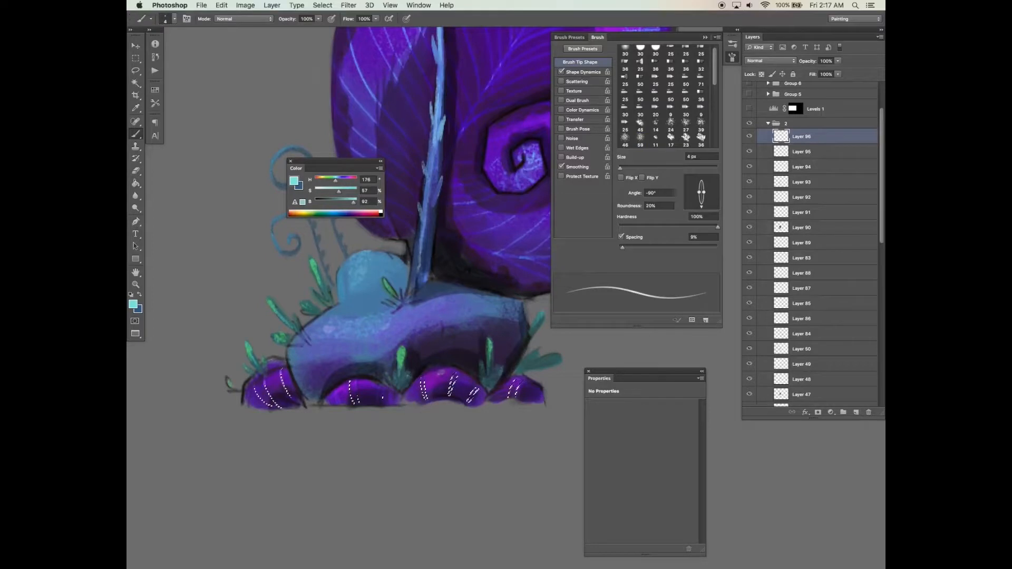
{"action": "left_click", "coordinate": [345, 191]}
{"action": "left_click", "coordinate": [355, 202]}
{"action": "key", "text": "super+d"}
{"action": "key", "text": "super+z"}
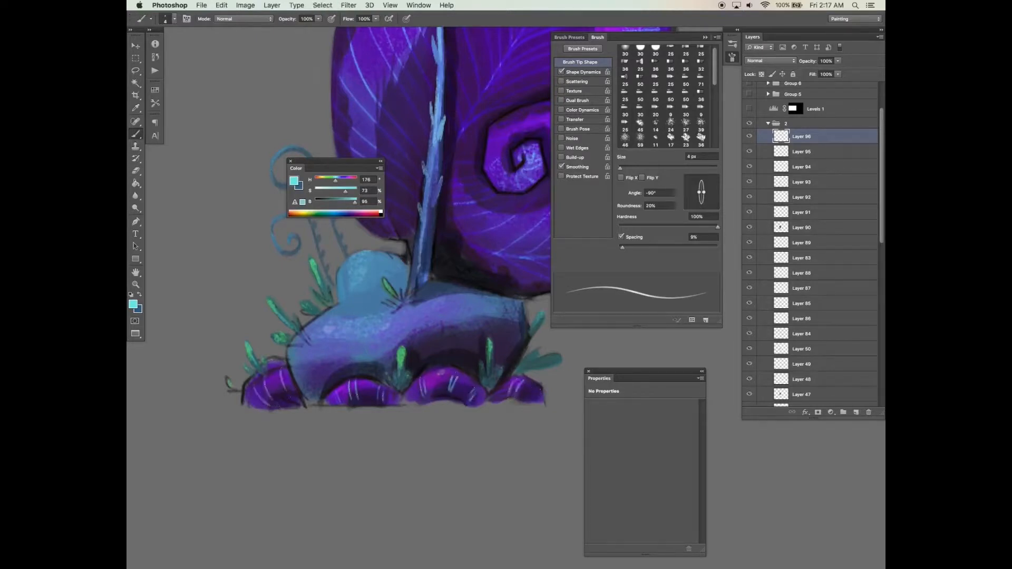
Save the document with the spiral plant's new details
{"action": "key", "text": "z"}
{"action": "left_click", "coordinate": [518, 424], "text": "alt"}
{"action": "left_click", "coordinate": [518, 424], "text": "alt"}
{"action": "key", "text": "v"}
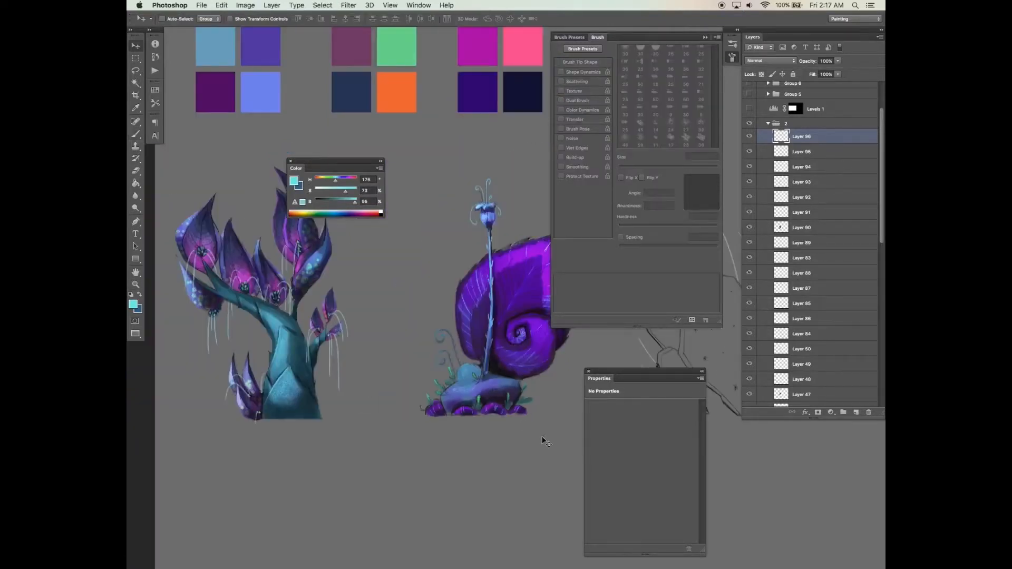
{"action": "left_click_drag", "start_coordinate": [542, 440], "coordinate": [445, 407]}
{"action": "key", "text": "super+s"}
Collapse layer groups 2 and 1 of the finished plants
{"action": "scroll", "coordinate": [465, 404], "scroll_direction": "up", "scroll_amount": 2}
{"action": "key", "text": "z"}
{"action": "left_click", "coordinate": [463, 404]}
{"action": "left_click_drag", "start_coordinate": [501, 412], "coordinate": [366, 419]}
{"action": "left_click_drag", "start_coordinate": [444, 413], "coordinate": [357, 449]}
{"action": "key", "text": "v"}
{"action": "left_click", "coordinate": [768, 122]}
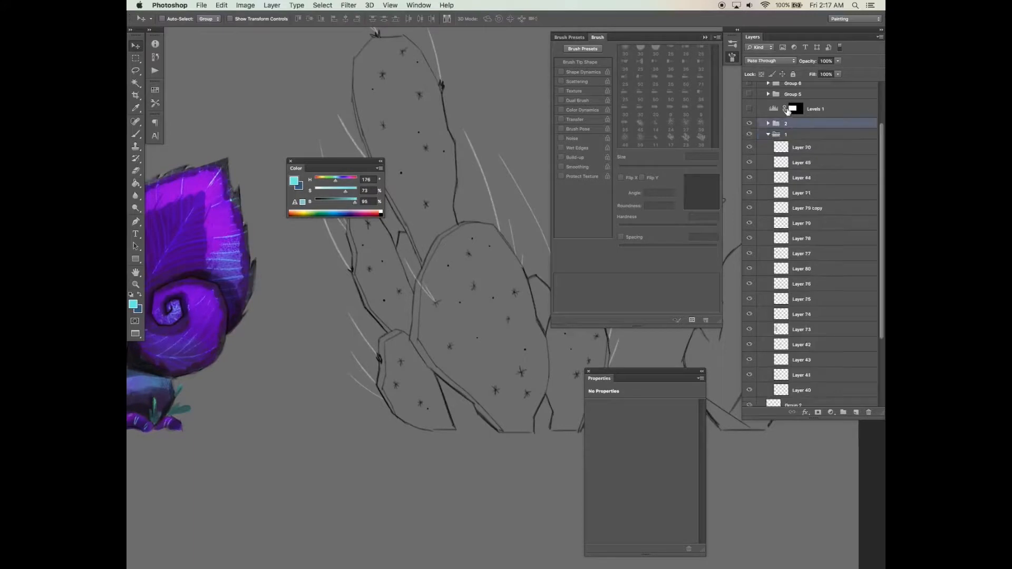
{"action": "left_click", "coordinate": [768, 135]}
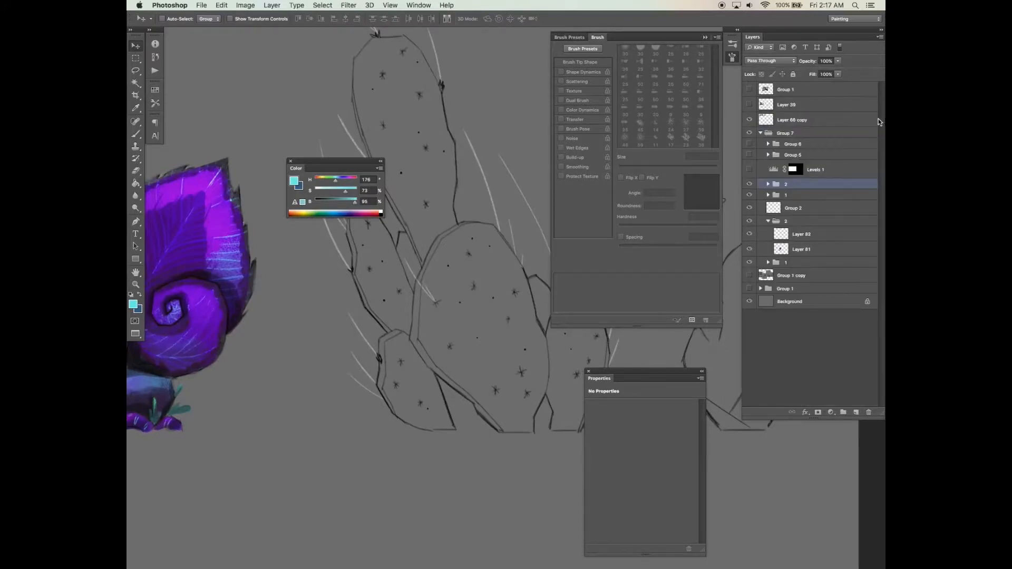
Show the cactus shading in Group 5 and rename that group 3
{"action": "left_click", "coordinate": [750, 155]}
{"action": "double_click", "coordinate": [793, 154]}
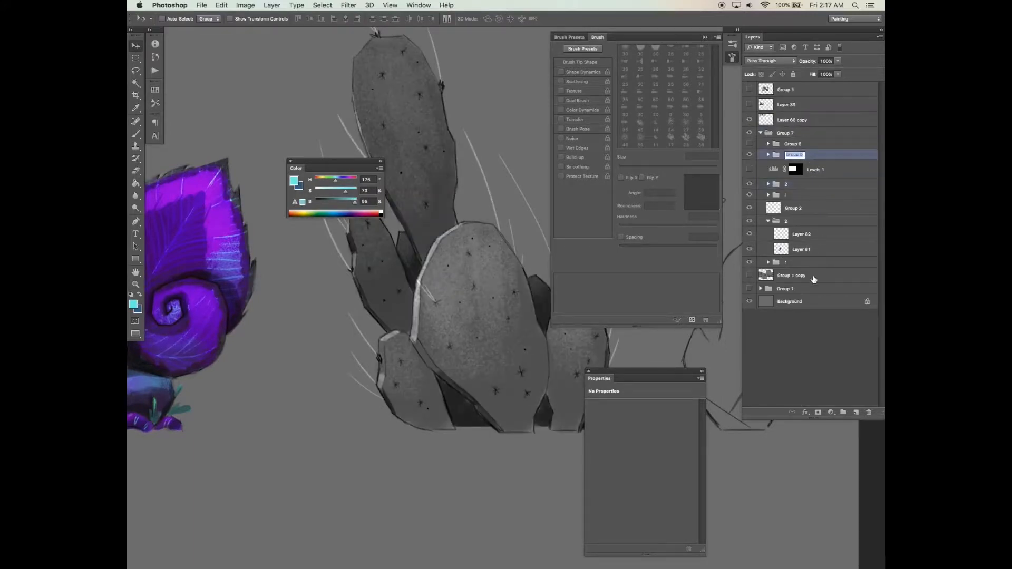
Move the Levels 1 adjustment layer above Group 7 and expand the cactus shading group 3
{"action": "left_click_drag", "start_coordinate": [816, 169], "coordinate": [816, 128]}
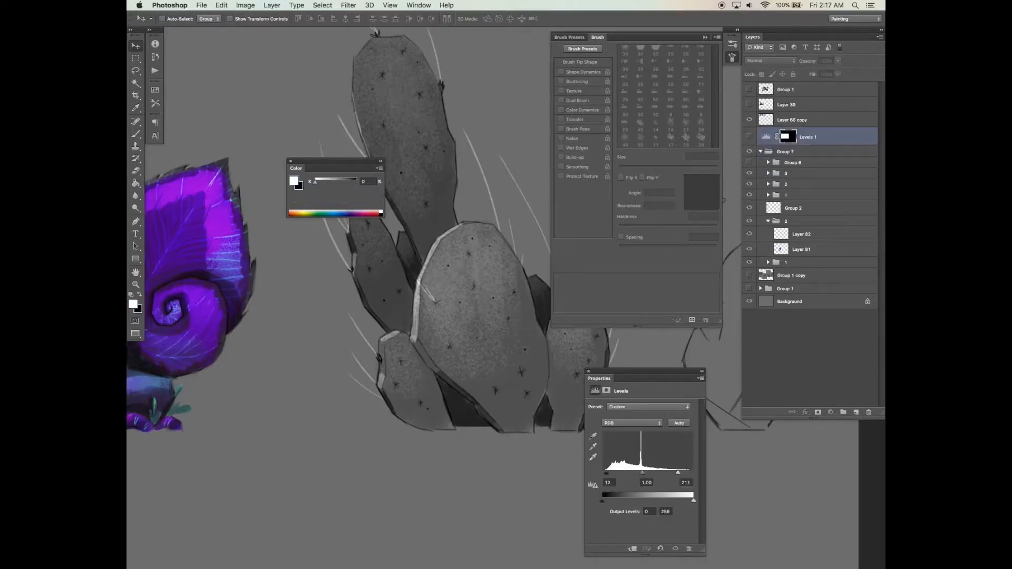
{"action": "left_click", "coordinate": [769, 173]}
{"action": "left_click", "coordinate": [750, 173]}
{"action": "left_click", "coordinate": [750, 173]}
Save the document with the reorganized layer groups
{"action": "key", "text": "z"}
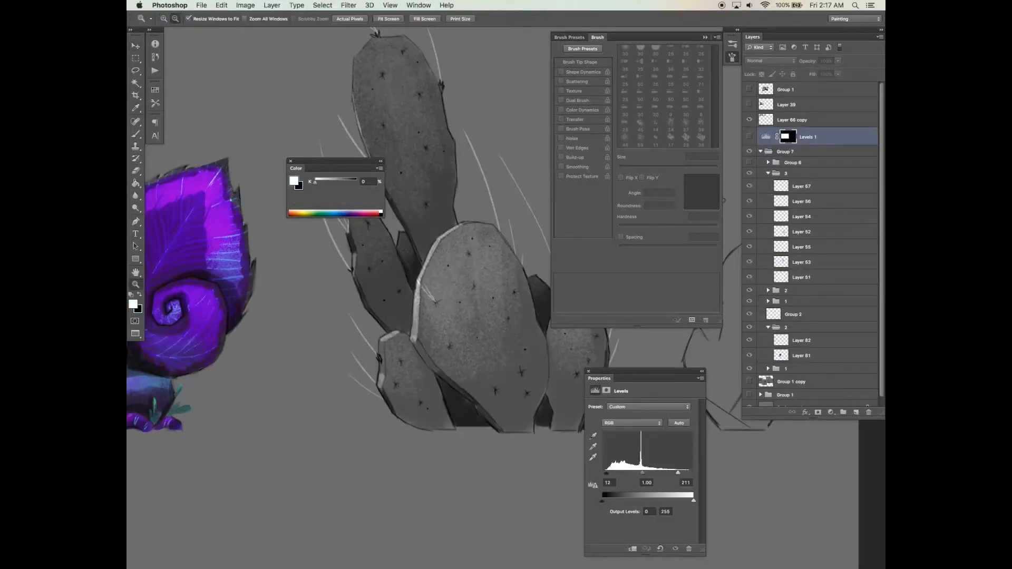
{"action": "key", "text": "super+minus"}
{"action": "key", "text": "super+s"}
{"action": "scroll", "coordinate": [401, 264], "scroll_direction": "up", "scroll_amount": 2}
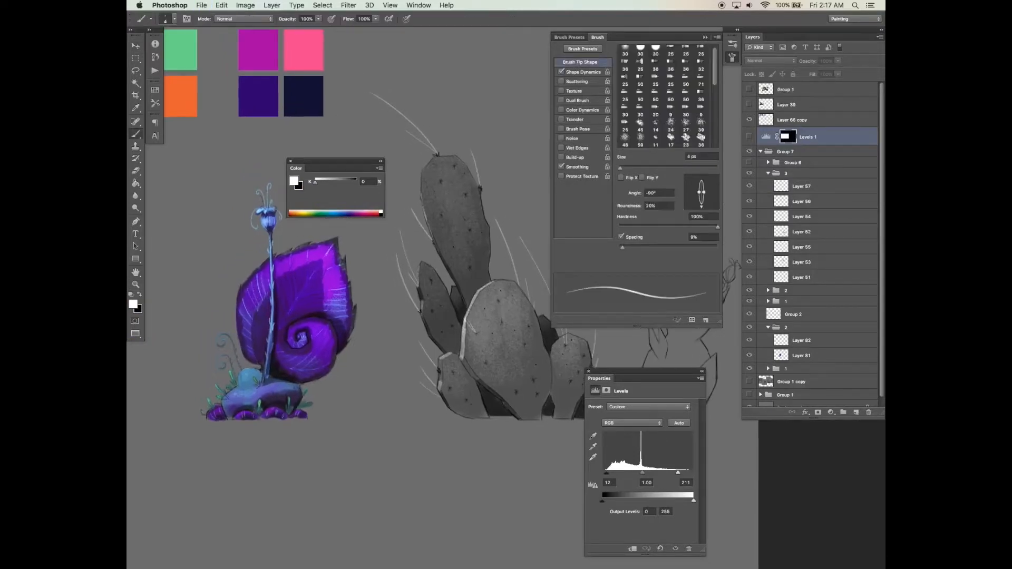
Set up a 60 px brush without Shape Dynamics, add a 101 px Dual Brush texture, and pick green with hue 161
{"action": "scroll", "coordinate": [400, 264], "scroll_direction": "left", "scroll_amount": 4}
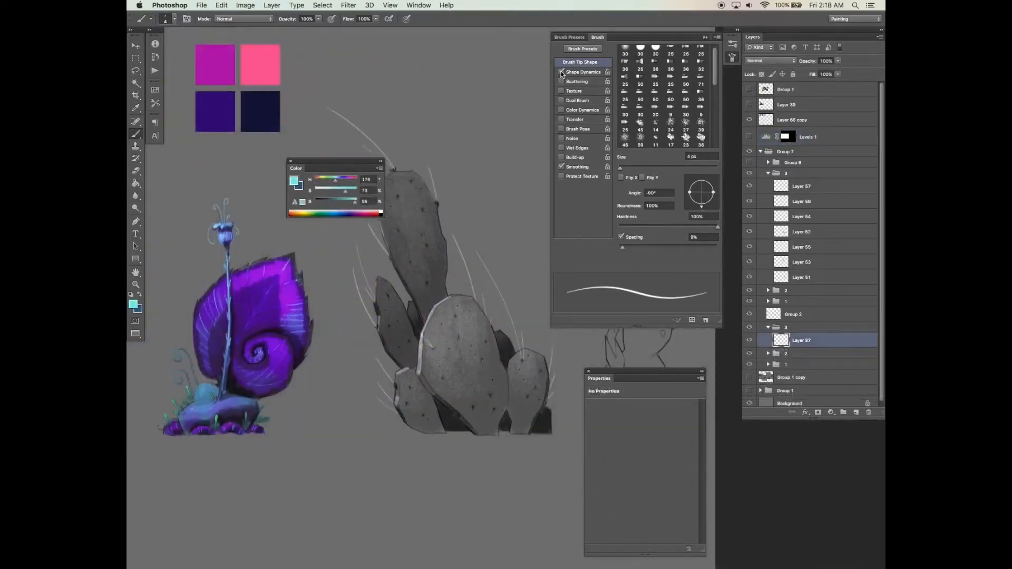
{"action": "left_click", "coordinate": [561, 72]}
{"action": "left_click", "coordinate": [648, 168]}
{"action": "mouse_move", "coordinate": [489, 350]}
{"action": "left_mouse_down"}
{"action": "mouse_move", "coordinate": [481, 359]}
{"action": "mouse_move", "coordinate": [478, 339]}
{"action": "left_mouse_up"}
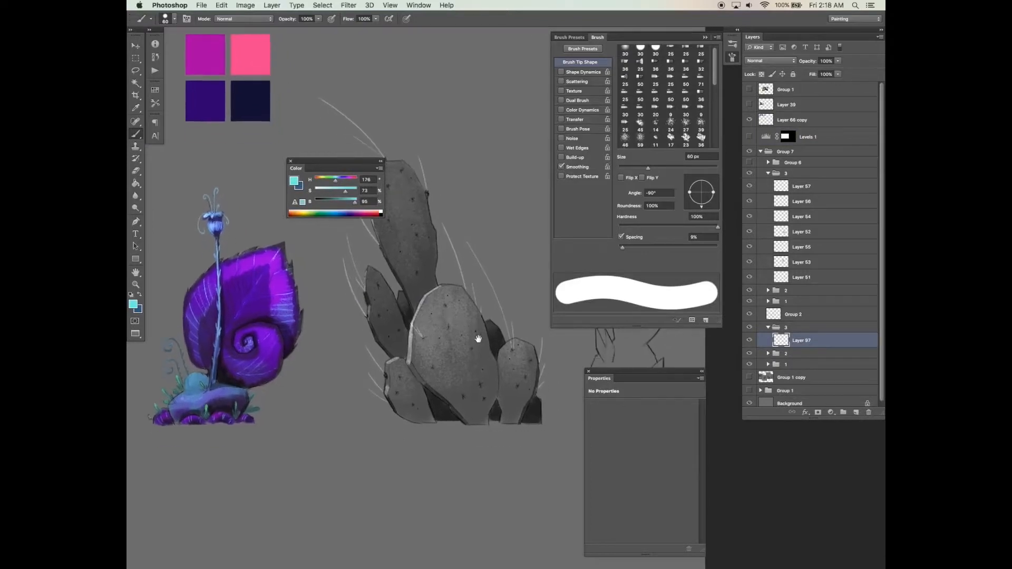
{"action": "left_click_drag", "start_coordinate": [344, 165], "coordinate": [502, 78]}
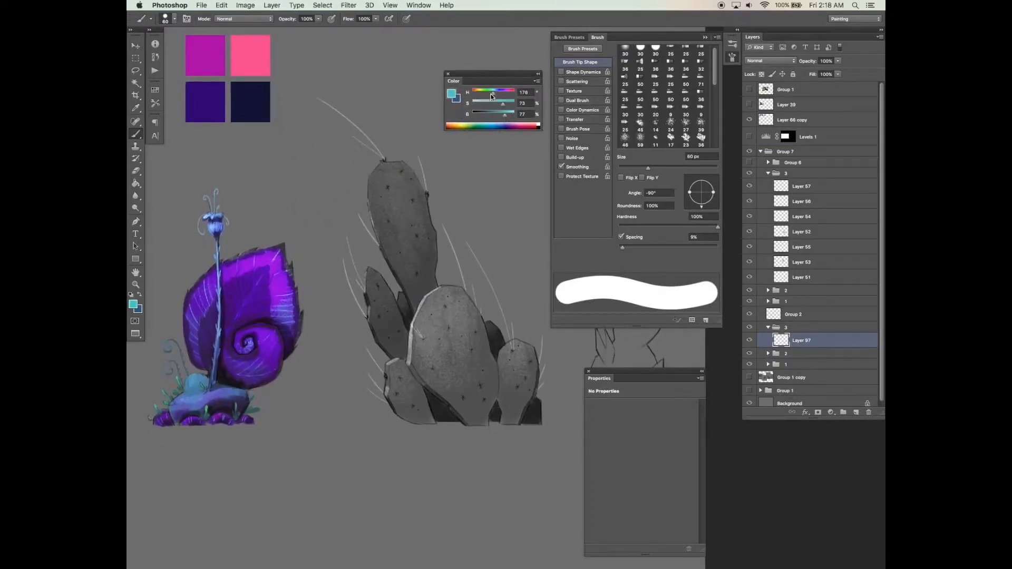
{"action": "left_click", "coordinate": [577, 100]}
{"action": "left_click", "coordinate": [668, 206]}
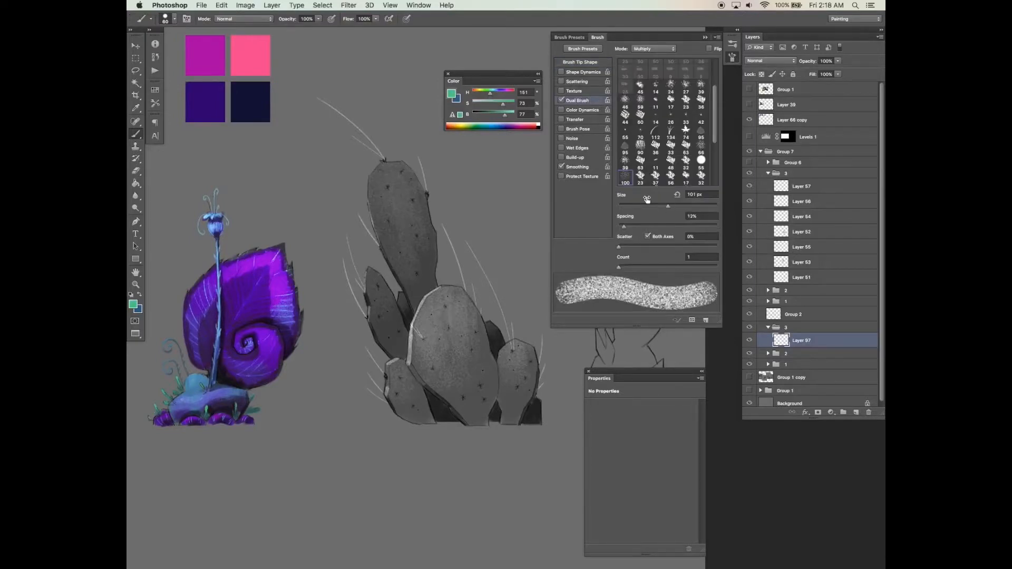
{"action": "mouse_move", "coordinate": [414, 257]}
{"action": "left_mouse_down"}
{"action": "mouse_move", "coordinate": [396, 237]}
{"action": "mouse_move", "coordinate": [411, 231]}
{"action": "left_mouse_up"}
{"action": "scroll", "coordinate": [414, 222], "scroll_direction": "down", "scroll_amount": 2}
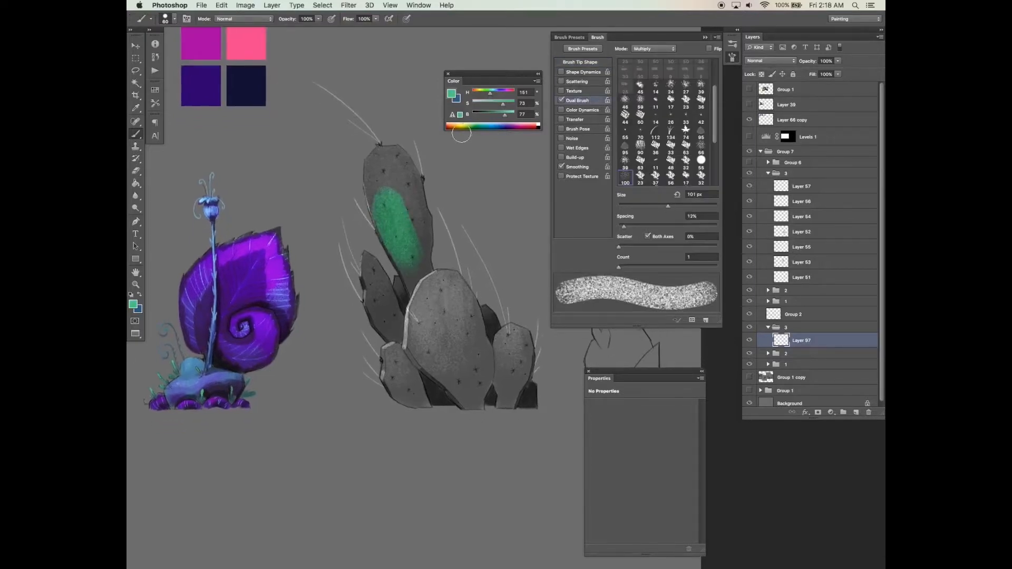
{"action": "key", "text": "super+z"}
Lower the green's brightness to 59 and paint the tall cactus stem and the neighbouring pads on Layer 97
{"action": "left_click", "coordinate": [497, 116]}
{"action": "mouse_move", "coordinate": [406, 233]}
{"action": "left_mouse_down"}
{"action": "mouse_move", "coordinate": [392, 212]}
{"action": "mouse_move", "coordinate": [414, 258]}
{"action": "mouse_move", "coordinate": [492, 95]}
{"action": "mouse_move", "coordinate": [415, 256]}
{"action": "mouse_move", "coordinate": [418, 212]}
{"action": "mouse_move", "coordinate": [420, 224]}
{"action": "mouse_move", "coordinate": [393, 215]}
{"action": "mouse_move", "coordinate": [418, 280]}
{"action": "mouse_move", "coordinate": [402, 236]}
{"action": "mouse_move", "coordinate": [406, 290]}
{"action": "mouse_move", "coordinate": [416, 256]}
{"action": "mouse_move", "coordinate": [422, 267]}
{"action": "mouse_move", "coordinate": [423, 236]}
{"action": "mouse_move", "coordinate": [411, 191]}
{"action": "mouse_move", "coordinate": [377, 195]}
{"action": "mouse_move", "coordinate": [396, 245]}
{"action": "mouse_move", "coordinate": [377, 182]}
{"action": "mouse_move", "coordinate": [398, 155]}
{"action": "left_mouse_up"}
{"action": "scroll", "coordinate": [421, 257], "scroll_direction": "up", "scroll_amount": 3}
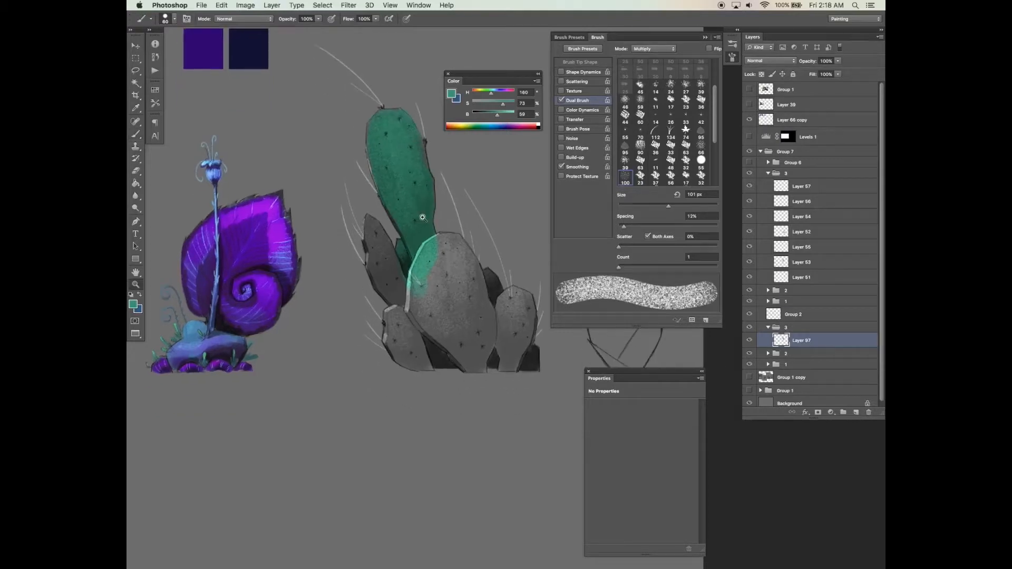
{"action": "mouse_move", "coordinate": [359, 267]}
{"action": "left_mouse_down"}
{"action": "mouse_move", "coordinate": [364, 301]}
{"action": "mouse_move", "coordinate": [354, 267]}
{"action": "mouse_move", "coordinate": [359, 303]}
{"action": "mouse_move", "coordinate": [379, 305]}
{"action": "mouse_move", "coordinate": [390, 335]}
{"action": "mouse_move", "coordinate": [377, 402]}
{"action": "mouse_move", "coordinate": [388, 420]}
{"action": "left_mouse_up"}
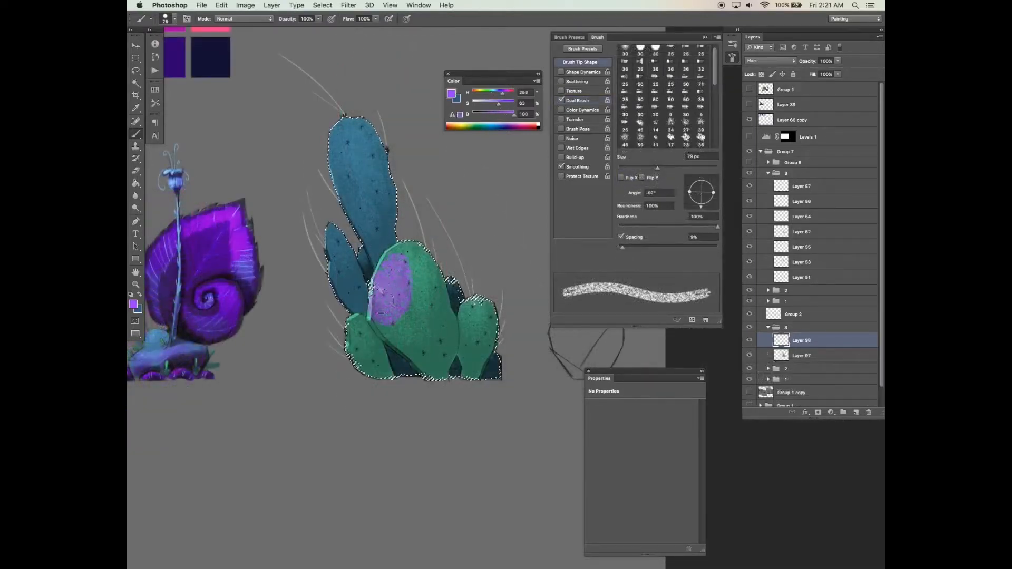
Paint the large front cactus pad purple with hue 258 and saturation 63 on Layer 98 in Hue mode, and clear the selection
{"action": "left_click_drag", "start_coordinate": [405, 257], "coordinate": [425, 272]}
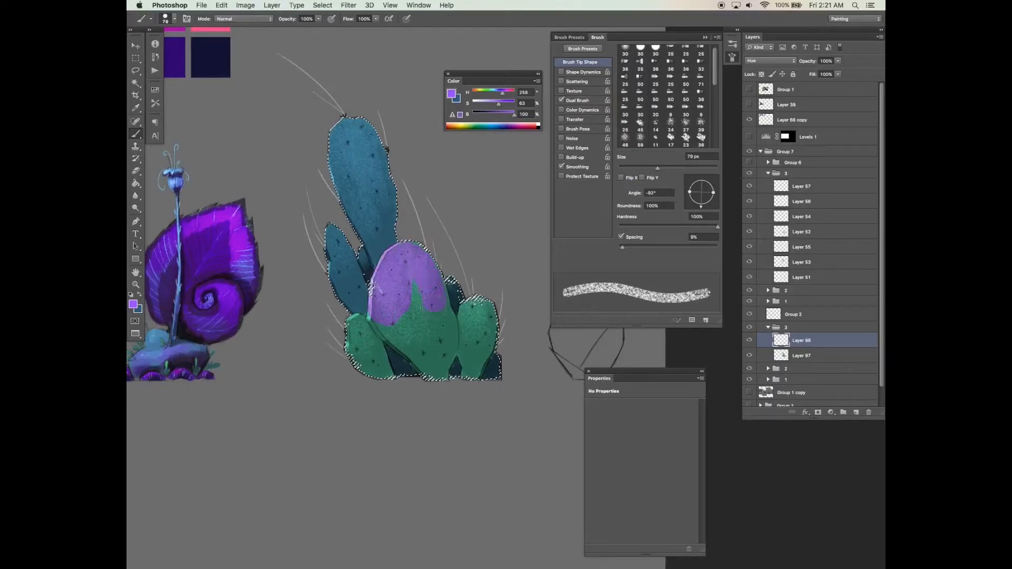
{"action": "mouse_move", "coordinate": [406, 311]}
{"action": "left_mouse_down"}
{"action": "mouse_move", "coordinate": [381, 316]}
{"action": "mouse_move", "coordinate": [401, 339]}
{"action": "left_mouse_up"}
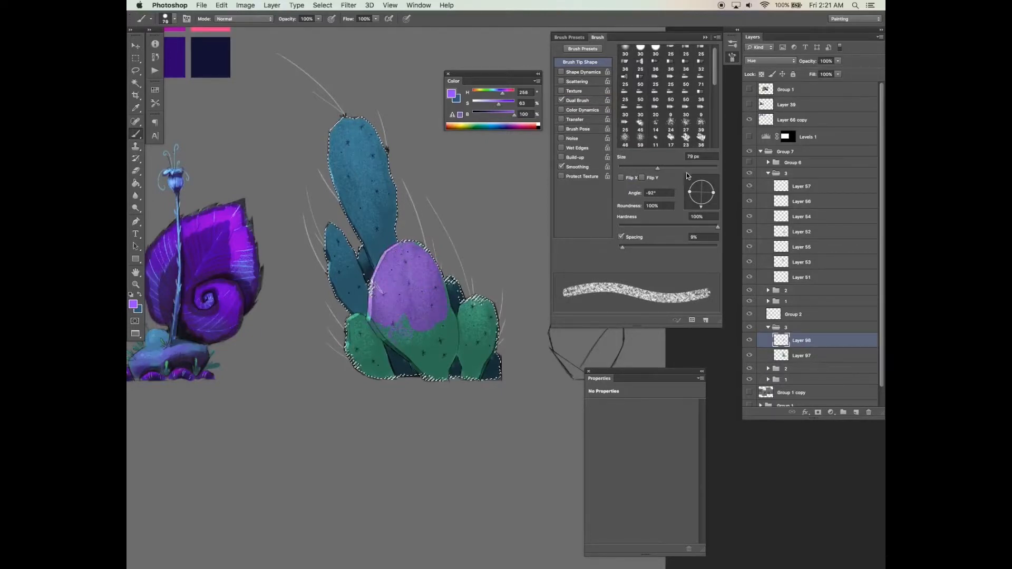
{"action": "left_click", "coordinate": [580, 100]}
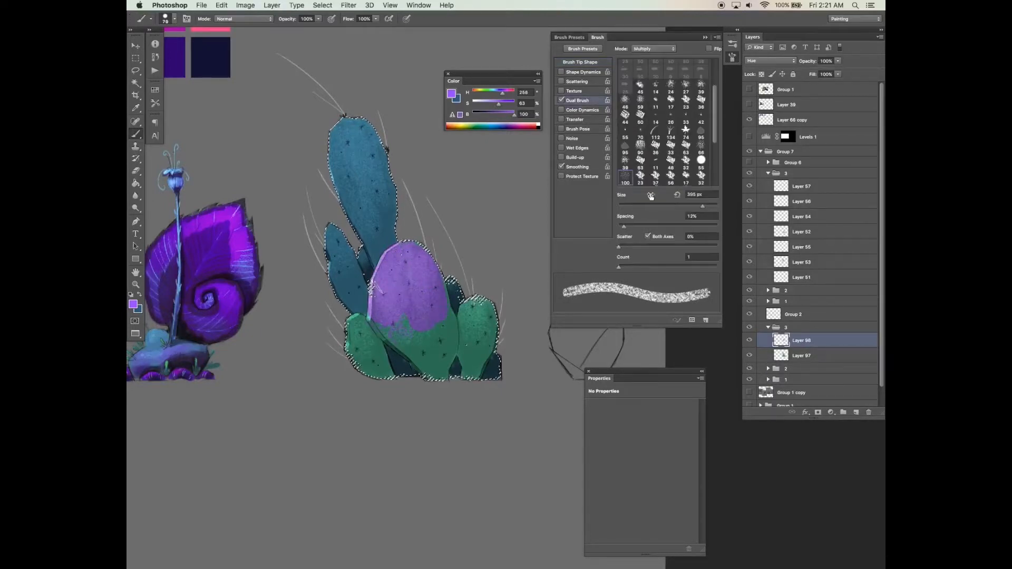
{"action": "left_click", "coordinate": [590, 62]}
{"action": "mouse_move", "coordinate": [398, 322]}
{"action": "left_mouse_down"}
{"action": "mouse_move", "coordinate": [421, 343]}
{"action": "mouse_move", "coordinate": [407, 316]}
{"action": "mouse_move", "coordinate": [426, 306]}
{"action": "mouse_move", "coordinate": [448, 351]}
{"action": "mouse_move", "coordinate": [435, 275]}
{"action": "mouse_move", "coordinate": [448, 355]}
{"action": "mouse_move", "coordinate": [419, 314]}
{"action": "mouse_move", "coordinate": [443, 359]}
{"action": "mouse_move", "coordinate": [438, 316]}
{"action": "left_mouse_up"}
{"action": "scroll", "coordinate": [437, 315], "scroll_direction": "down", "scroll_amount": 1}
{"action": "key", "text": "super+d"}
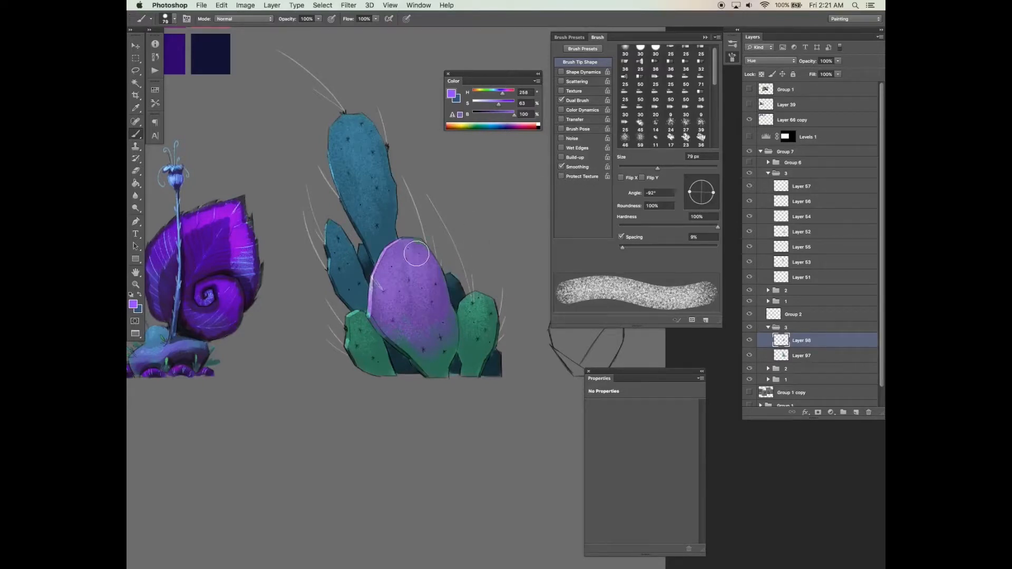
Fade the purple on the front pad's lower part with a 166 px low-opacity eraser, and brush over the small right pad
{"action": "scroll", "coordinate": [425, 288], "scroll_direction": "down", "scroll_amount": 2}
{"action": "key", "text": "e"}
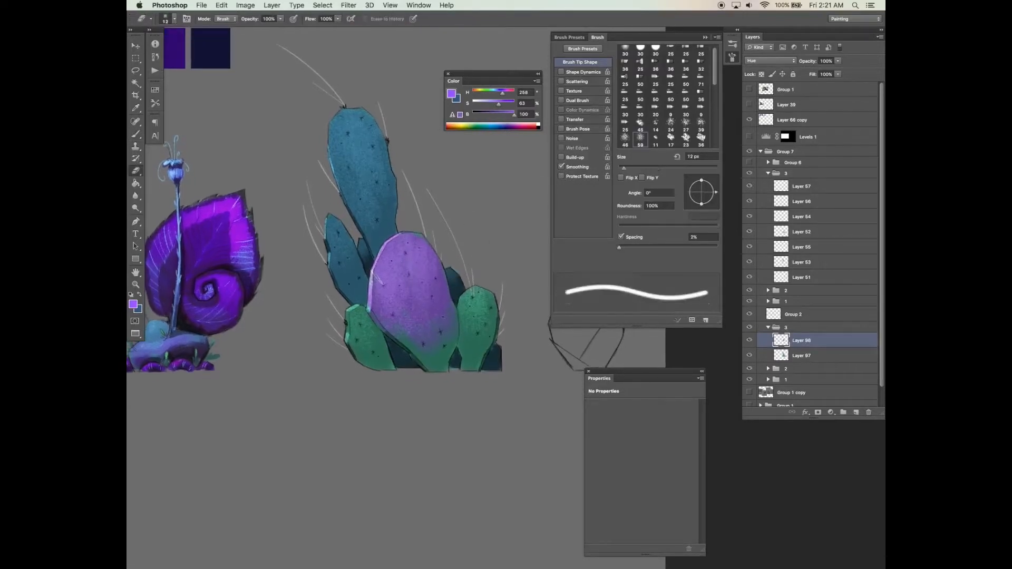
{"action": "left_click", "coordinate": [685, 167]}
{"action": "left_click", "coordinate": [280, 19]}
{"action": "left_click", "coordinate": [251, 28]}
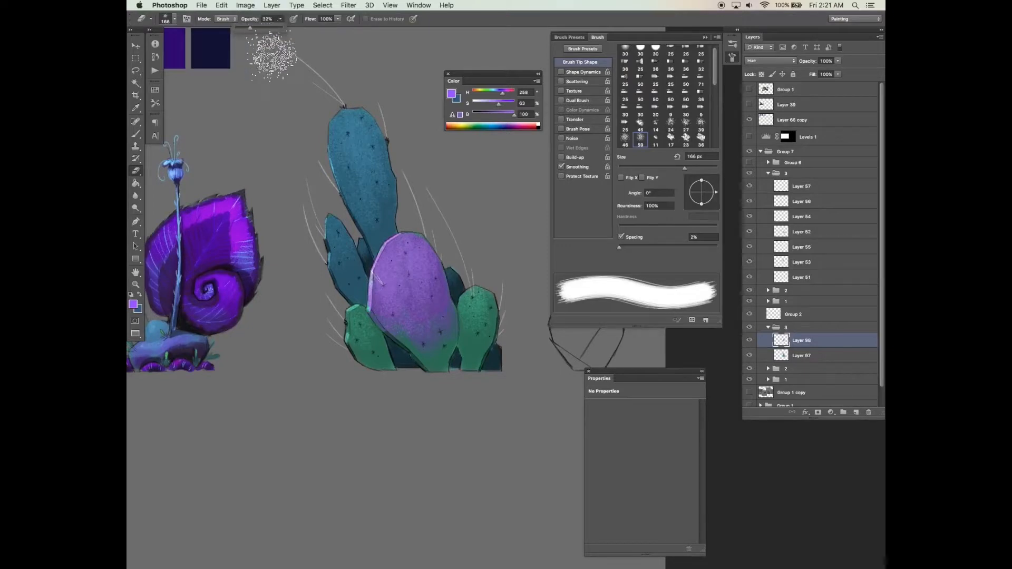
{"action": "left_click_drag", "start_coordinate": [373, 317], "coordinate": [428, 340]}
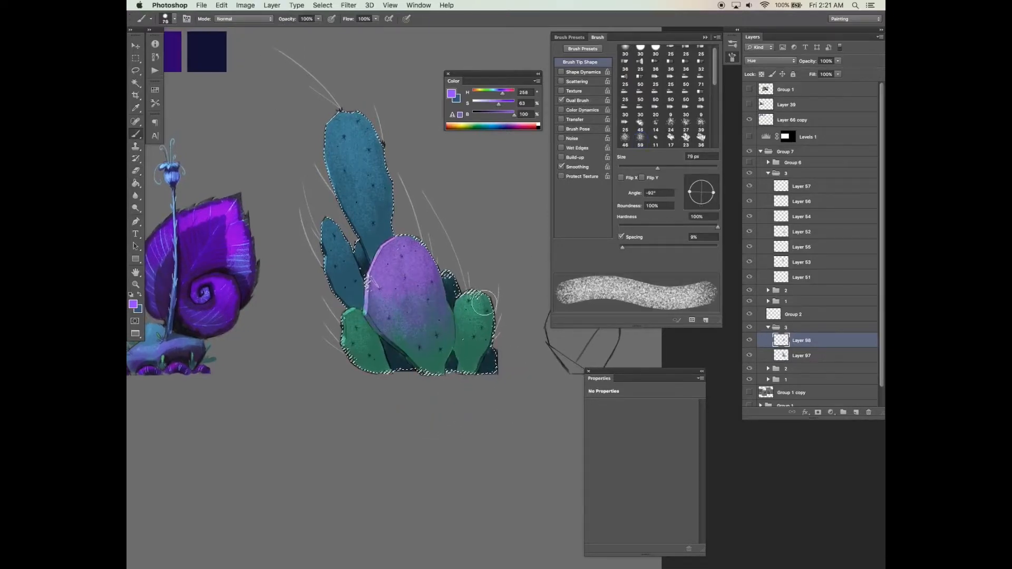
{"action": "left_click_drag", "start_coordinate": [484, 303], "coordinate": [475, 316]}
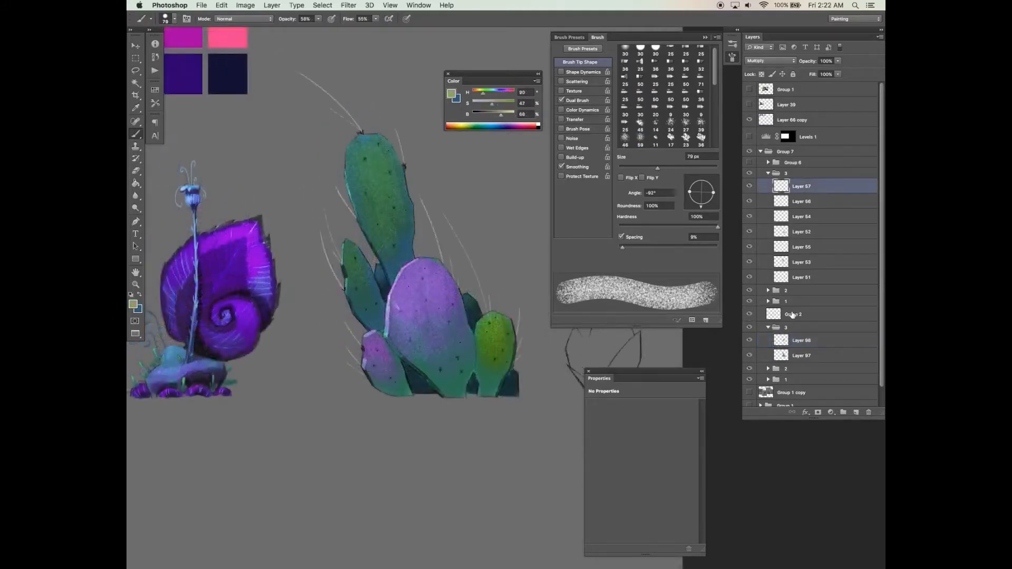
Load the Group 2 line art as a selection, add a layer above Layer 57, and pick light blue with hue 192 and brightness 100
{"action": "left_click", "coordinate": [792, 314], "text": "super"}
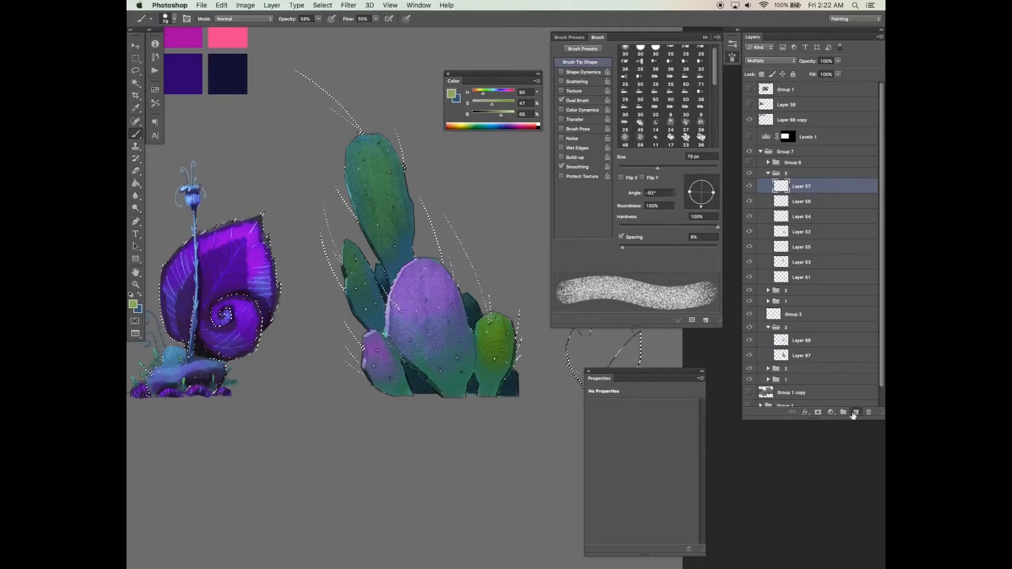
{"action": "left_click", "coordinate": [856, 412]}
{"action": "left_click", "coordinate": [495, 90]}
{"action": "left_click_drag", "start_coordinate": [501, 114], "coordinate": [515, 114]}
Turn off the Dual Brush texture, set the brush's opacity and flow to 100%, and reduce its size to 24 px
{"action": "left_click", "coordinate": [562, 100]}
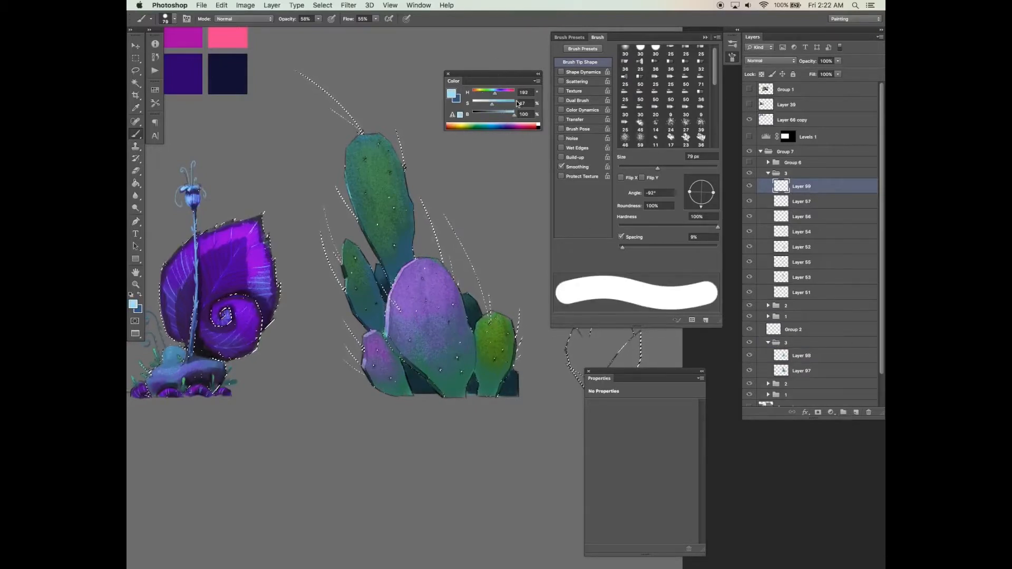
{"action": "left_click", "coordinate": [319, 19]}
{"action": "left_click_drag", "start_coordinate": [320, 28], "coordinate": [351, 26]}
{"action": "left_click", "coordinate": [375, 18]}
{"action": "left_click", "coordinate": [355, 122]}
{"action": "key", "text": "super+d"}
{"action": "left_click_drag", "start_coordinate": [514, 188], "coordinate": [513, 196]}
{"action": "key", "text": "super+z"}
{"action": "key", "text": "bracketleft"}
{"action": "key", "text": "bracketleft"}
{"action": "key", "text": "bracketleft"}
{"action": "key", "text": "bracketleft"}
{"action": "key", "text": "bracketleft"}
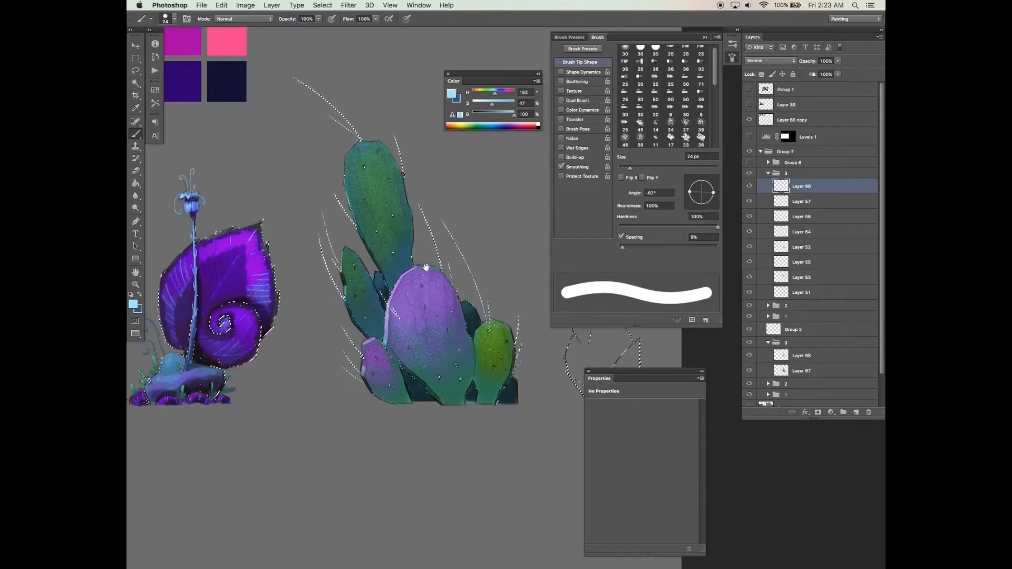
Paint the cactus spines light blue on Layer 99 inside the line-art selection, and clear the selection
{"action": "left_click_drag", "start_coordinate": [406, 296], "coordinate": [407, 290]}
{"action": "key", "text": "super+d"}
{"action": "key", "text": "v"}
{"action": "key", "text": "z"}
{"action": "left_click", "coordinate": [492, 231]}
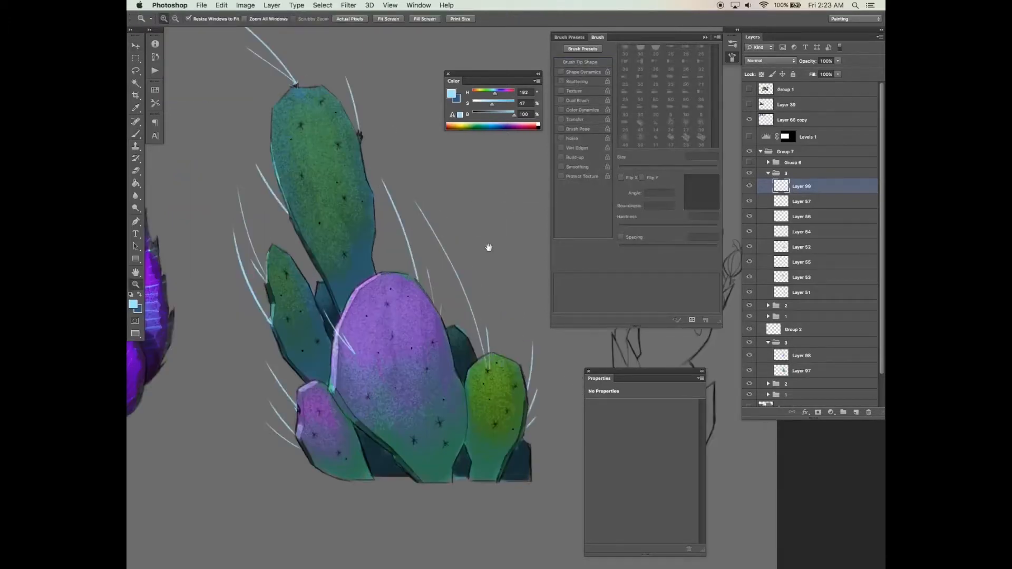
{"action": "left_click_drag", "start_coordinate": [491, 247], "coordinate": [484, 250]}
{"action": "left_click", "coordinate": [782, 202], "text": "ctrl"}
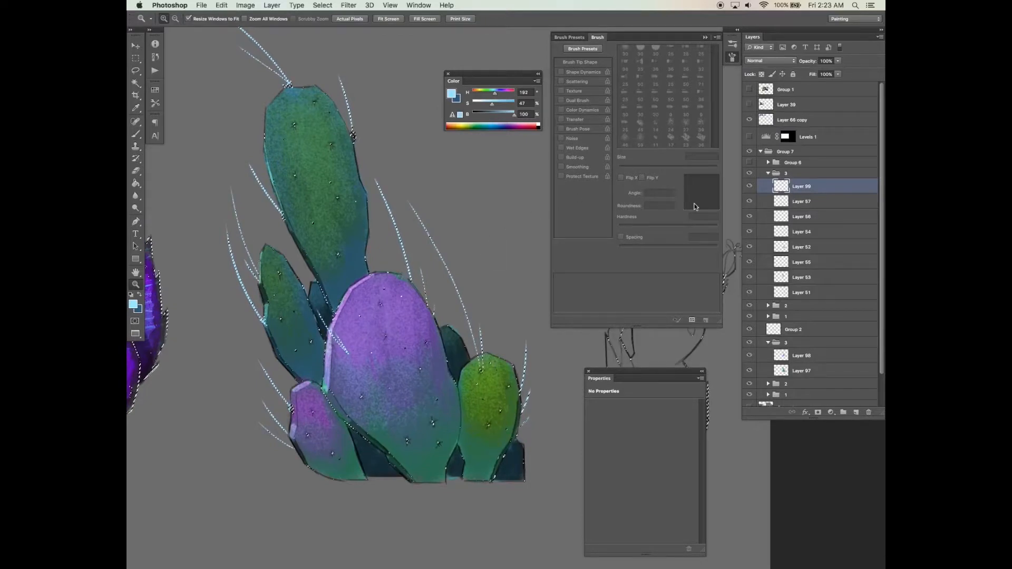
{"action": "key", "text": "b"}
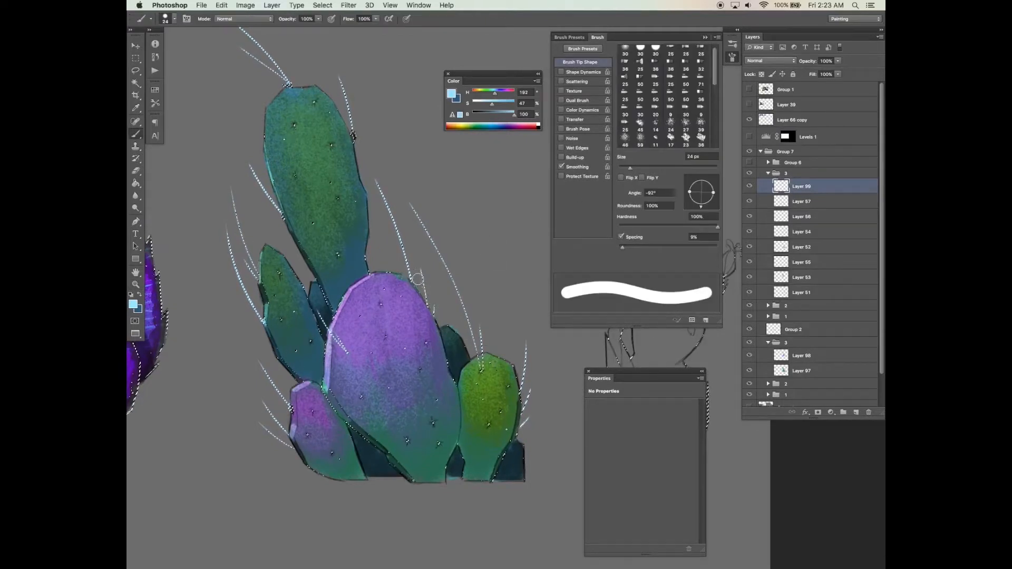
{"action": "key", "text": "super+d"}
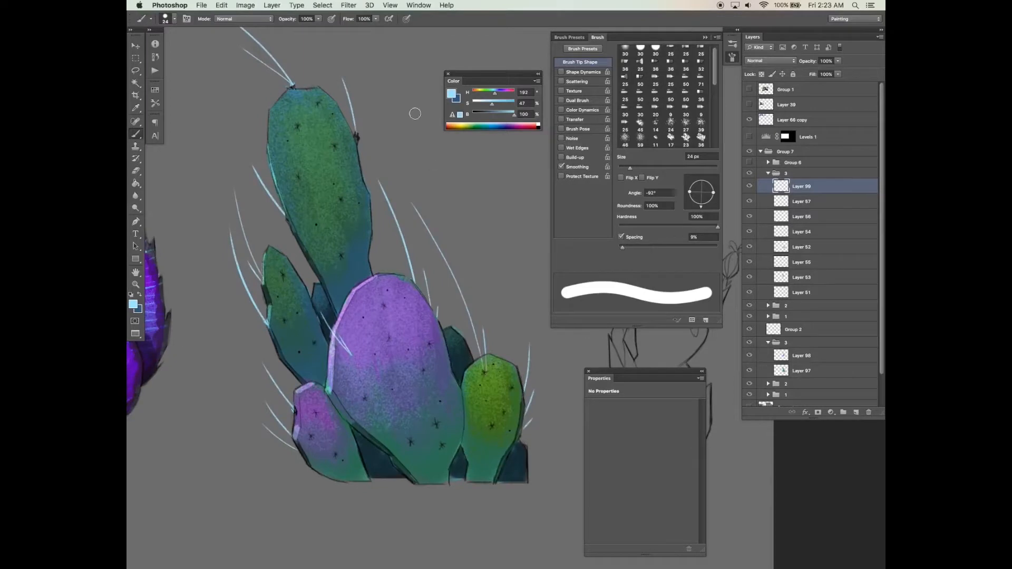
Try to soften the light blue spines on Layer 99 with a 3.6-pixel Gaussian Blur
{"action": "key", "text": "v"}
{"action": "left_click", "coordinate": [348, 5]}
{"action": "mouse_move", "coordinate": [364, 116]}
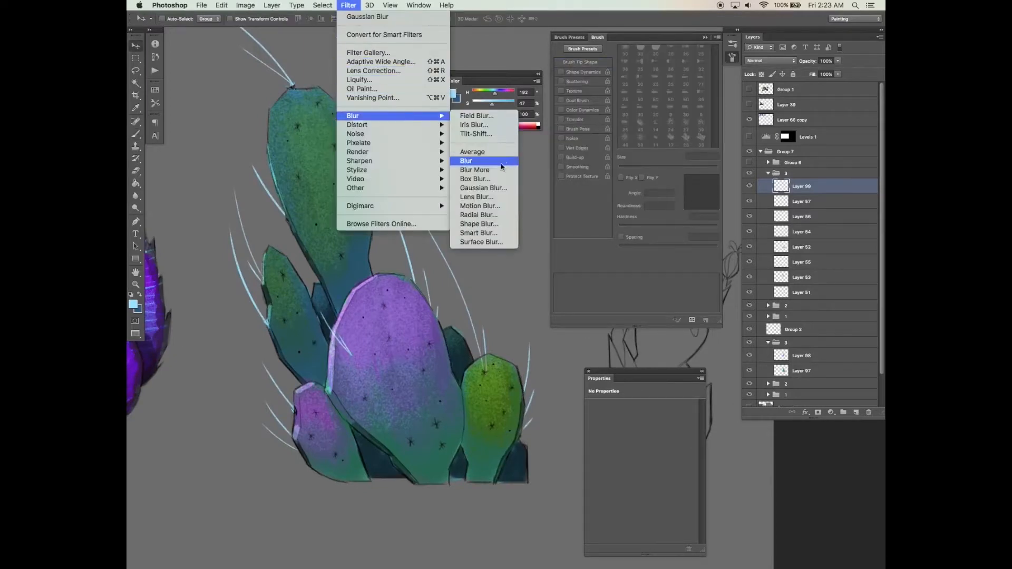
{"action": "left_click", "coordinate": [483, 188]}
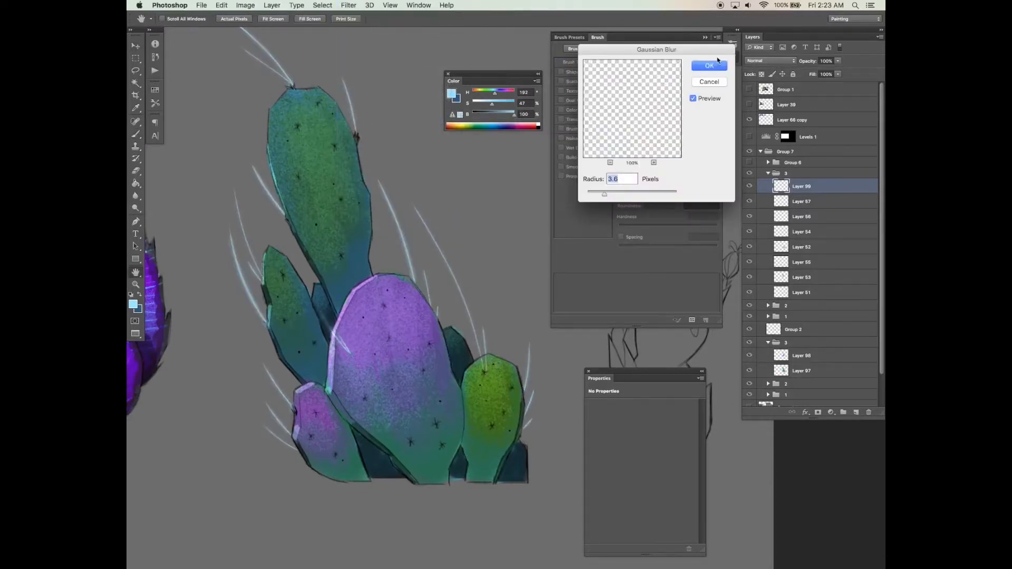
{"action": "left_click", "coordinate": [711, 70]}
{"action": "key", "text": "z"}
{"action": "left_click", "coordinate": [545, 349]}
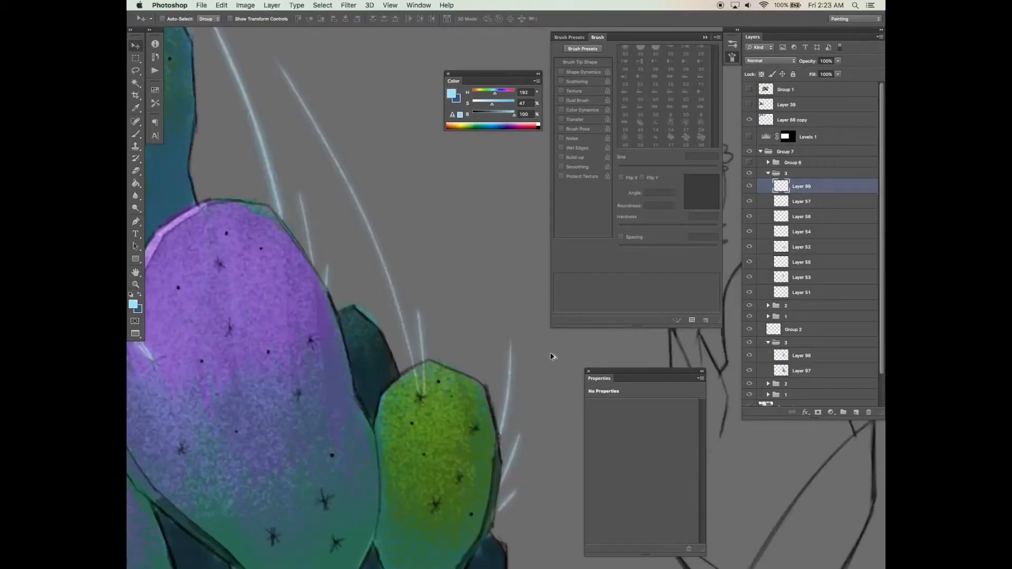
{"action": "left_click", "coordinate": [548, 357], "text": "alt"}
{"action": "left_click", "coordinate": [549, 356], "text": "alt"}
{"action": "key", "text": "v"}
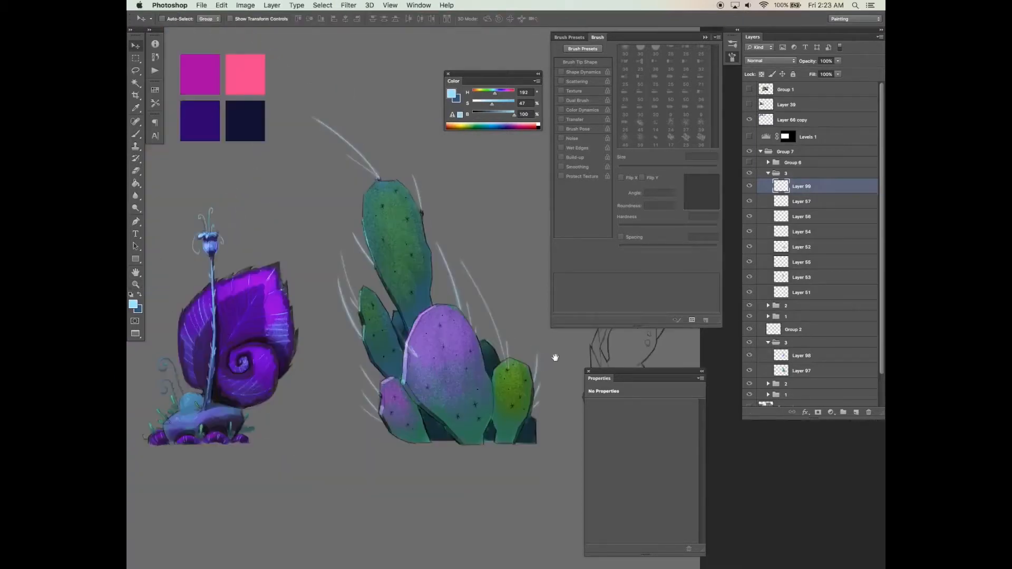
{"action": "left_click_drag", "start_coordinate": [554, 357], "coordinate": [526, 356]}
{"action": "key", "text": "super+z"}
Check the spines by toggling Layer 99's visibility, and duplicate that layer above itself
{"action": "left_click", "coordinate": [749, 186]}
{"action": "left_click", "coordinate": [750, 187]}
{"action": "mouse_move", "coordinate": [802, 191]}
{"action": "left_mouse_down"}
{"action": "mouse_move", "coordinate": [820, 190]}
{"action": "mouse_move", "coordinate": [830, 351]}
{"action": "mouse_move", "coordinate": [821, 184]}
{"action": "left_mouse_up"}
{"action": "left_click", "coordinate": [341, 5]}
{"action": "left_click", "coordinate": [512, 141]}
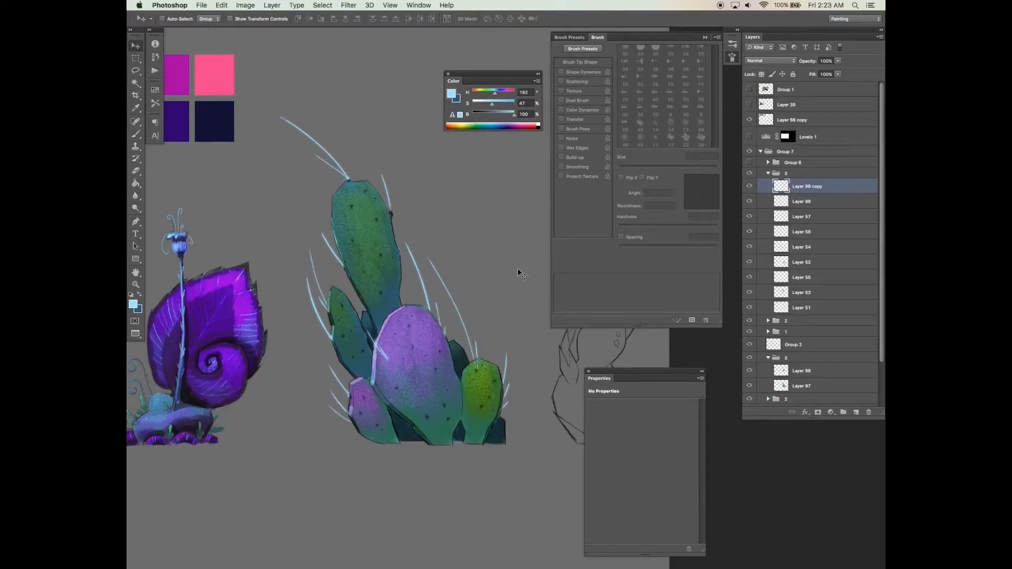
{"action": "key", "text": "z"}
{"action": "left_click", "coordinate": [493, 341], "text": "alt"}
{"action": "key", "text": "v"}
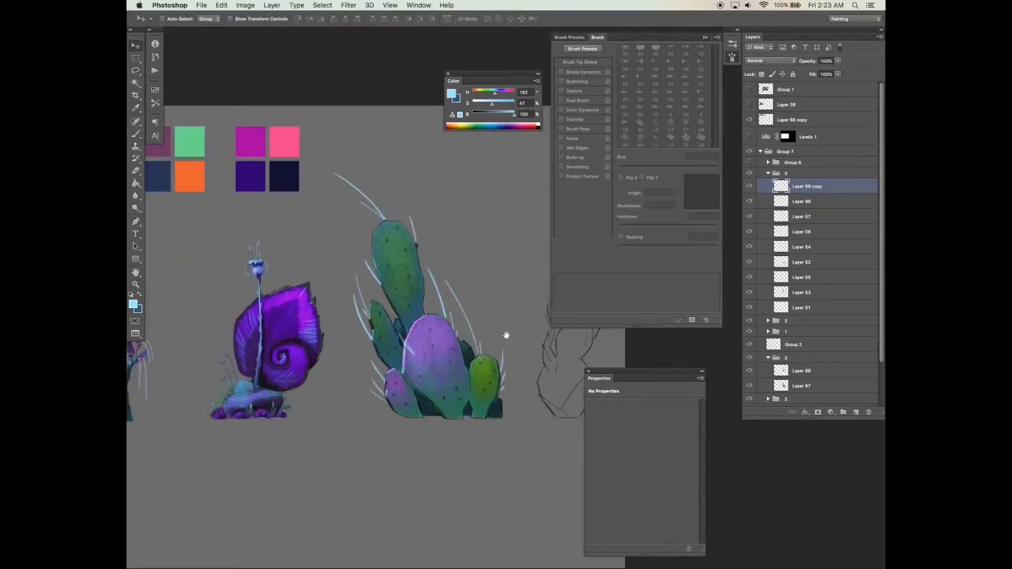
Load Layer 99's spines as a selection and set a soft round brush of 102 px with 33% hardness
{"action": "left_click", "coordinate": [801, 203]}
{"action": "left_click", "coordinate": [781, 203], "text": "super"}
{"action": "key", "text": "b"}
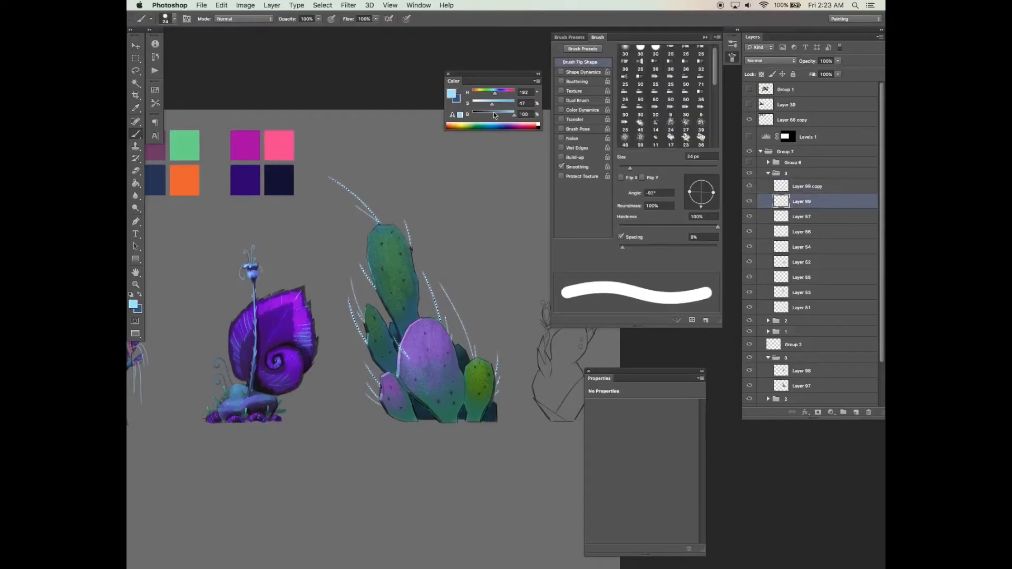
{"action": "left_click", "coordinate": [480, 93]}
{"action": "left_click", "coordinate": [487, 93]}
{"action": "left_click", "coordinate": [580, 108]}
{"action": "left_click", "coordinate": [560, 109]}
{"action": "left_click", "coordinate": [583, 63]}
{"action": "left_click", "coordinate": [652, 227]}
{"action": "left_click", "coordinate": [668, 167]}
Tint parts of the selected spines yellow-green on Layer 99 with hue 80 and saturation 65
{"action": "left_click_drag", "start_coordinate": [486, 93], "coordinate": [483, 95]}
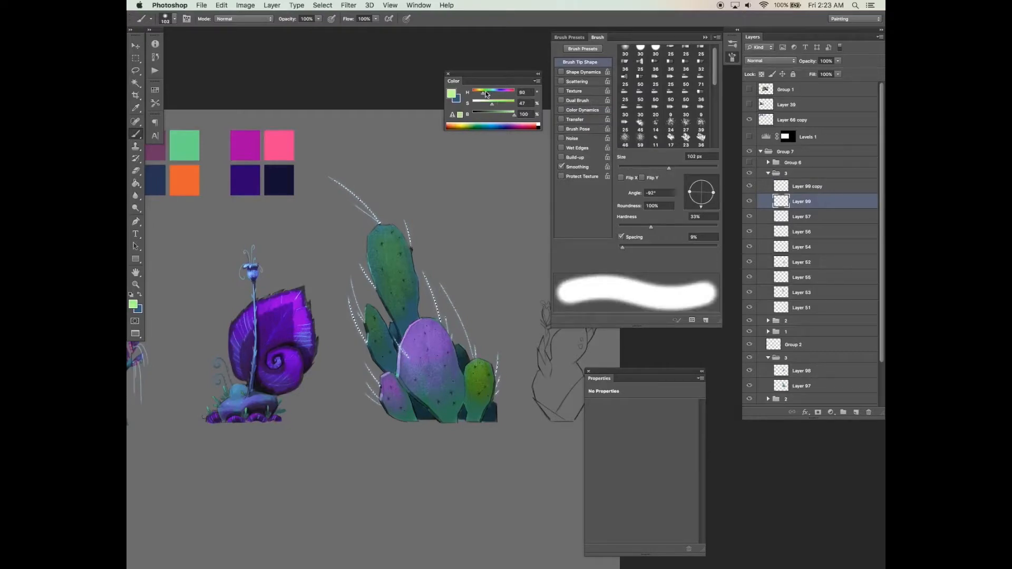
{"action": "left_click", "coordinate": [501, 104]}
{"action": "left_click_drag", "start_coordinate": [413, 185], "coordinate": [412, 196]}
{"action": "key", "text": "super+z"}
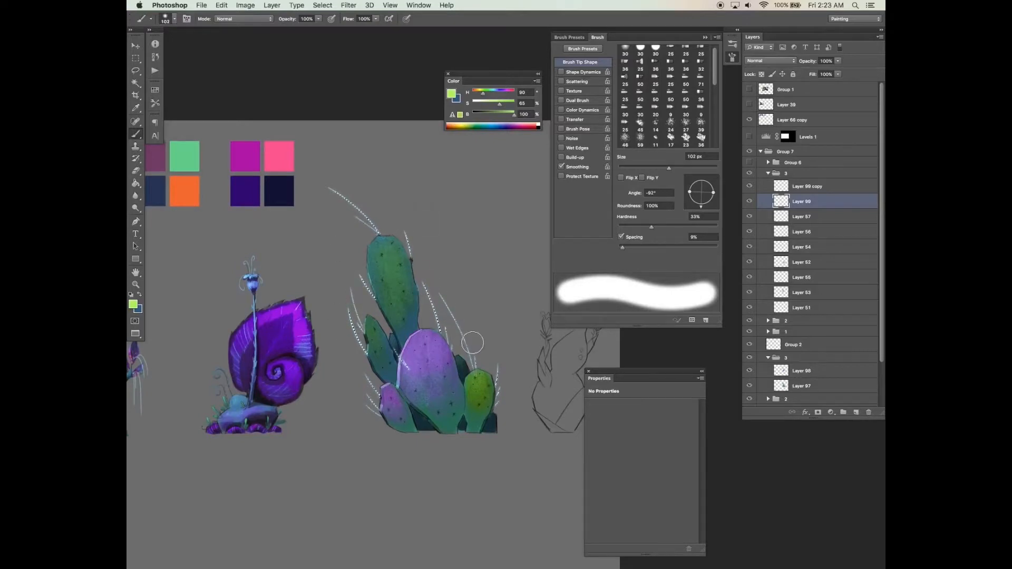
{"action": "left_click_drag", "start_coordinate": [388, 277], "coordinate": [372, 247]}
{"action": "key", "text": "super+d"}
{"action": "left_click_drag", "start_coordinate": [429, 180], "coordinate": [439, 185]}
{"action": "key", "text": "super+z"}
Tint the spines light pink with hue 307 and saturation 38, and clear the selection
{"action": "left_click", "coordinate": [509, 93]}
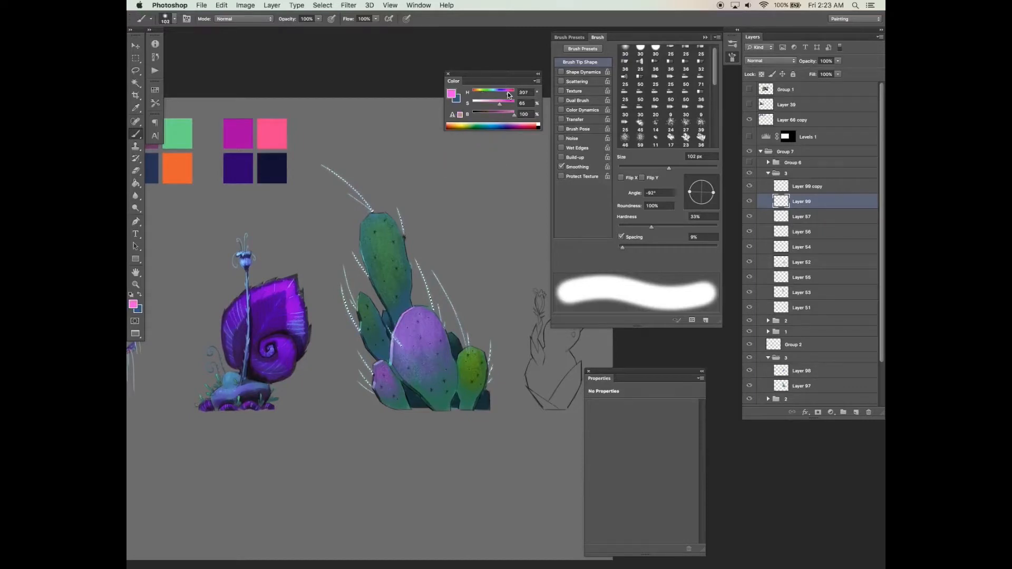
{"action": "key", "text": "super+d"}
{"action": "scroll", "coordinate": [419, 171], "scroll_direction": "down", "scroll_amount": 2}
{"action": "key", "text": "super+z"}
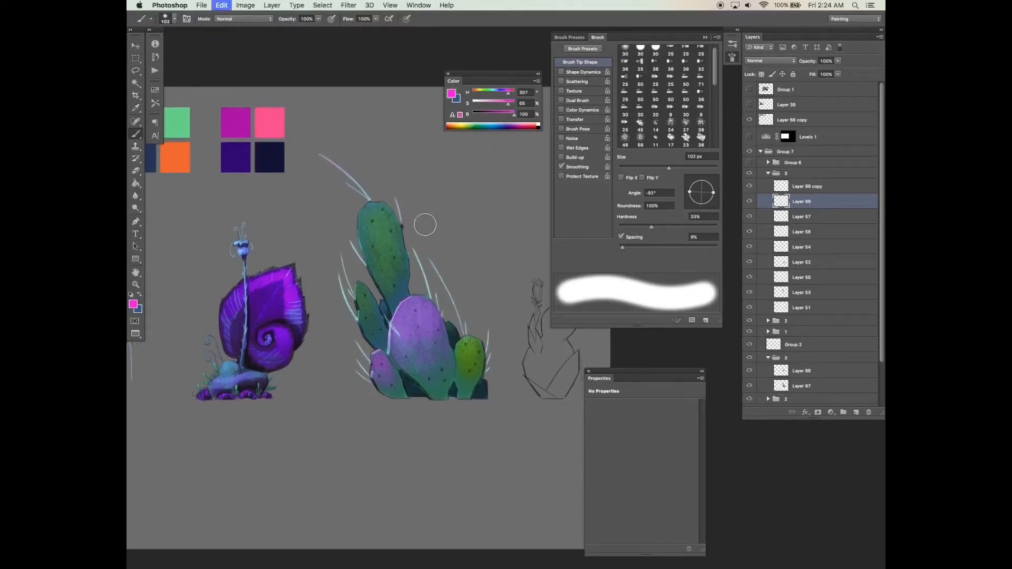
{"action": "left_click_drag", "start_coordinate": [503, 102], "coordinate": [478, 110]}
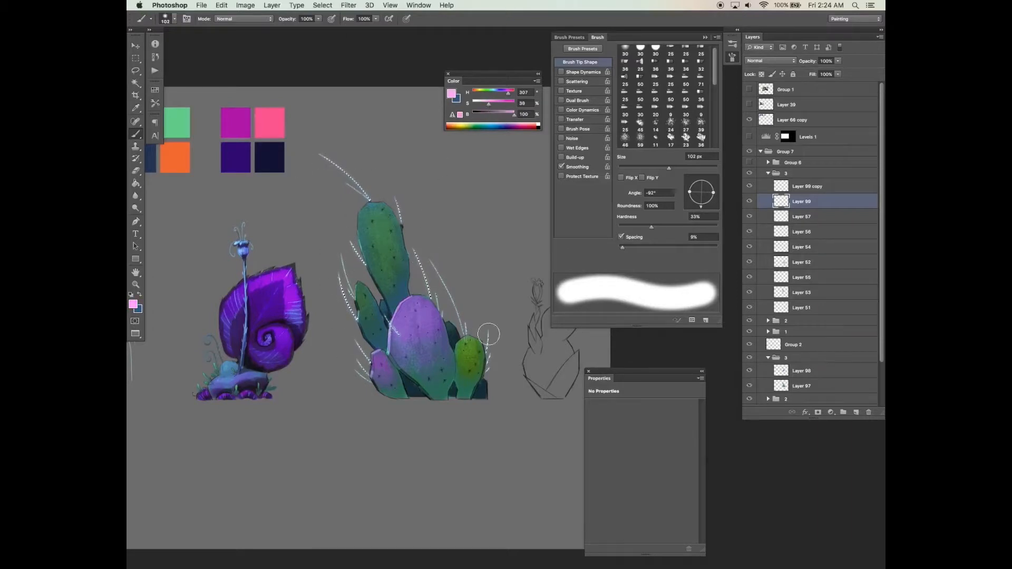
{"action": "scroll", "coordinate": [456, 216], "scroll_direction": "down", "scroll_amount": 2}
{"action": "key", "text": "super+d"}
{"action": "key", "text": "v"}
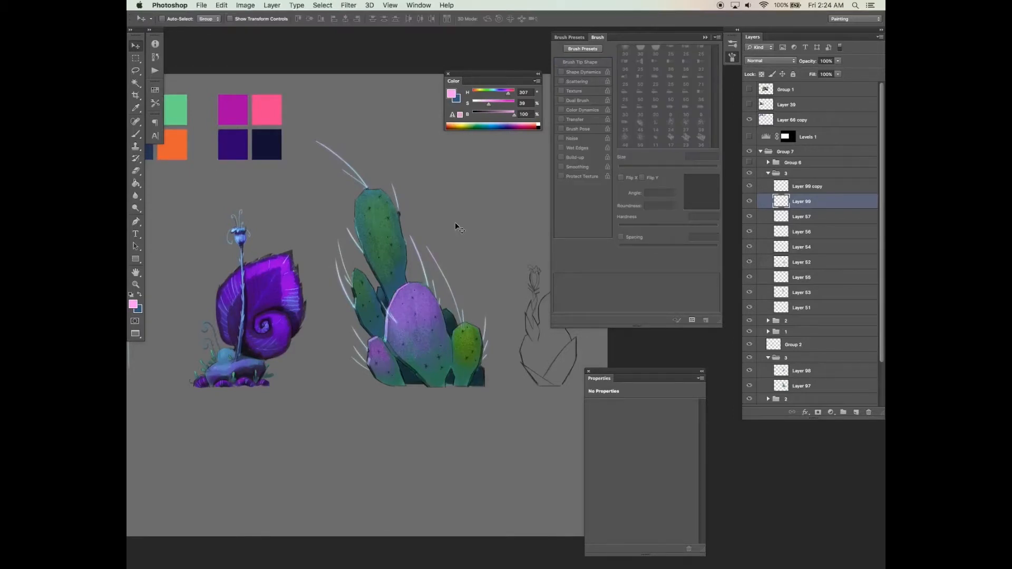
Add a Multiply layer at 52% opacity above Layer 57, and set up a black 54 px Dual Brush at 65% flow
{"action": "left_click", "coordinate": [809, 219]}
{"action": "left_click", "coordinate": [856, 412]}
{"action": "key", "text": "super+space"}
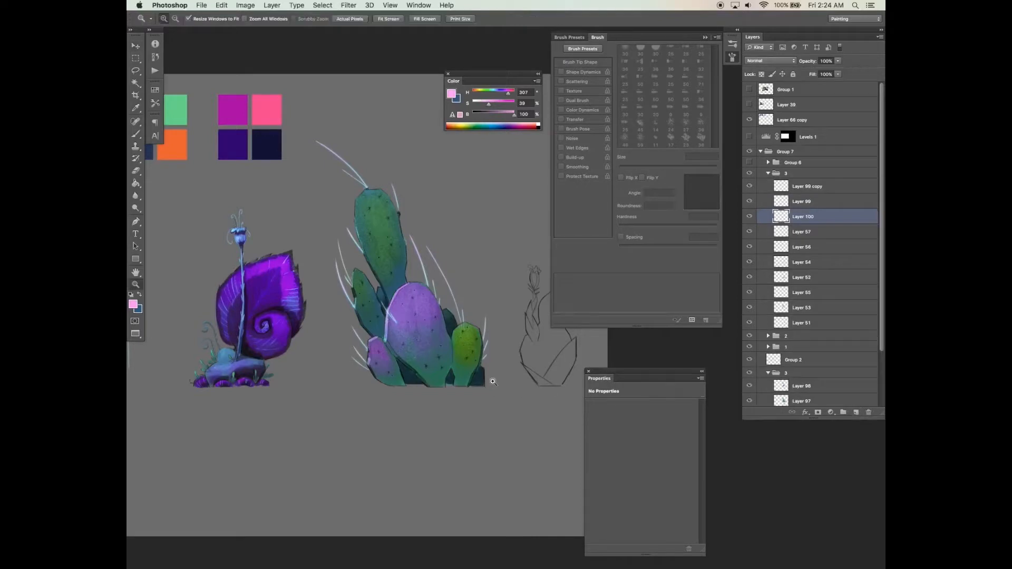
{"action": "left_click", "coordinate": [501, 384]}
{"action": "key", "text": "b"}
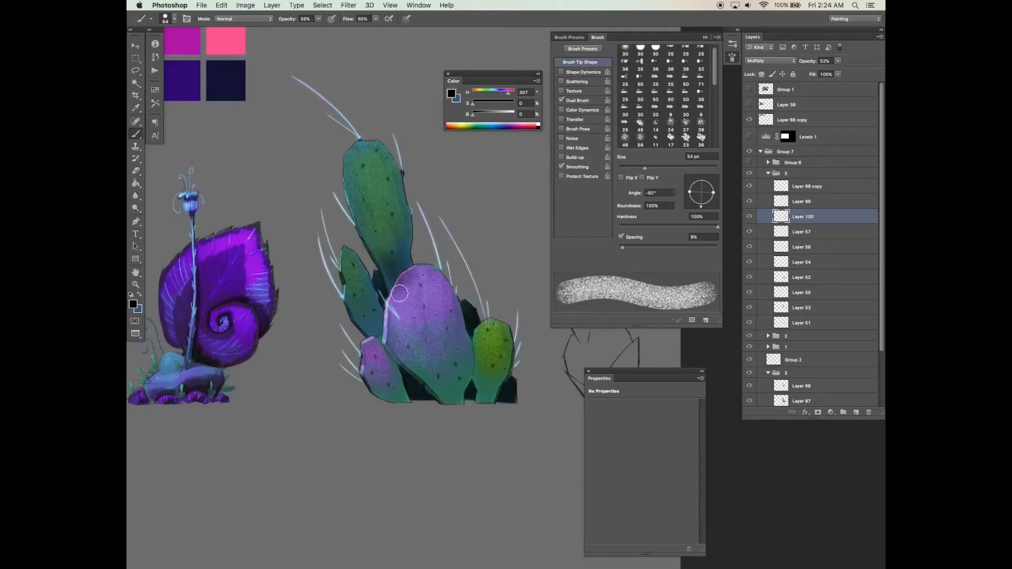
Paint black shadows where the front pad overlaps the tall and left pads, softening them with a 17 px eraser at 32% opacity
{"action": "left_click_drag", "start_coordinate": [403, 259], "coordinate": [398, 210]}
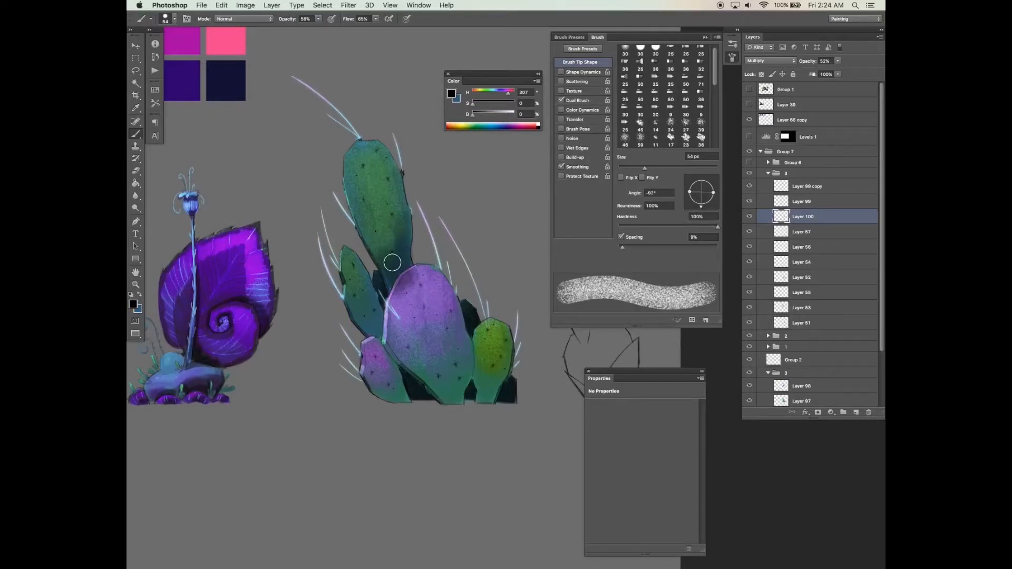
{"action": "left_click_drag", "start_coordinate": [396, 254], "coordinate": [400, 199]}
{"action": "left_click_drag", "start_coordinate": [397, 255], "coordinate": [387, 225]}
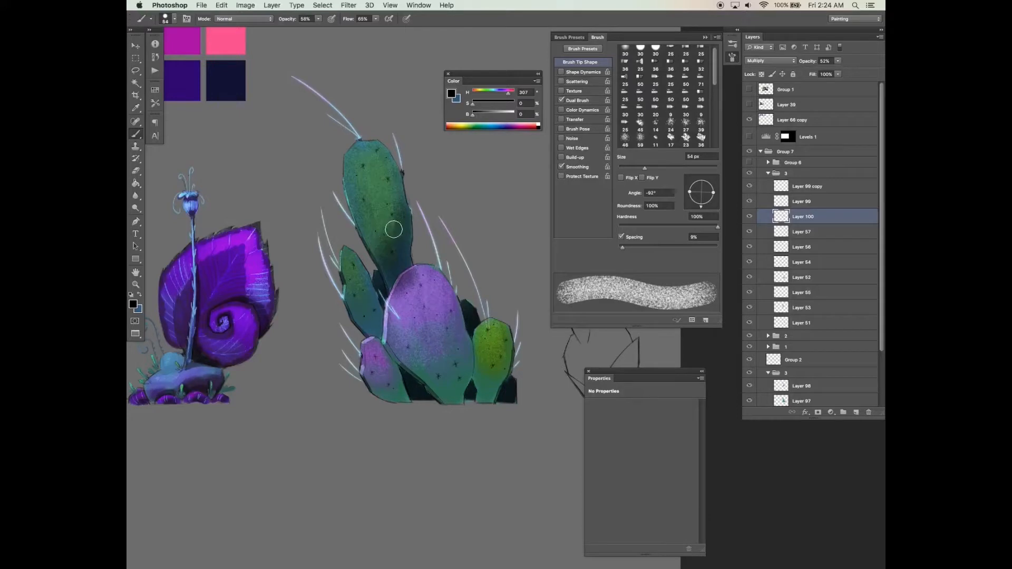
{"action": "key", "text": "e"}
{"action": "left_click_drag", "start_coordinate": [634, 167], "coordinate": [627, 167]}
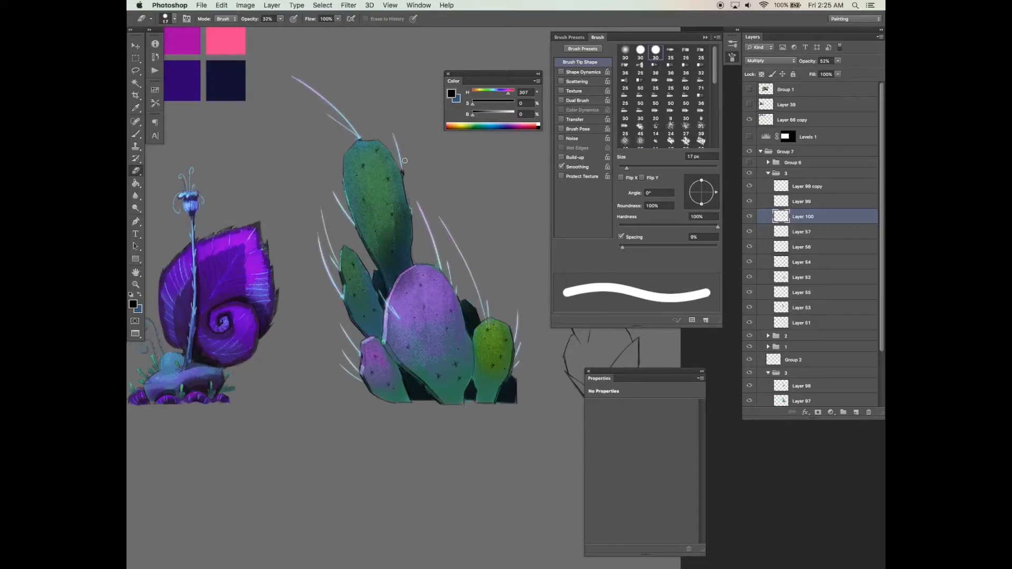
{"action": "key", "text": "b"}
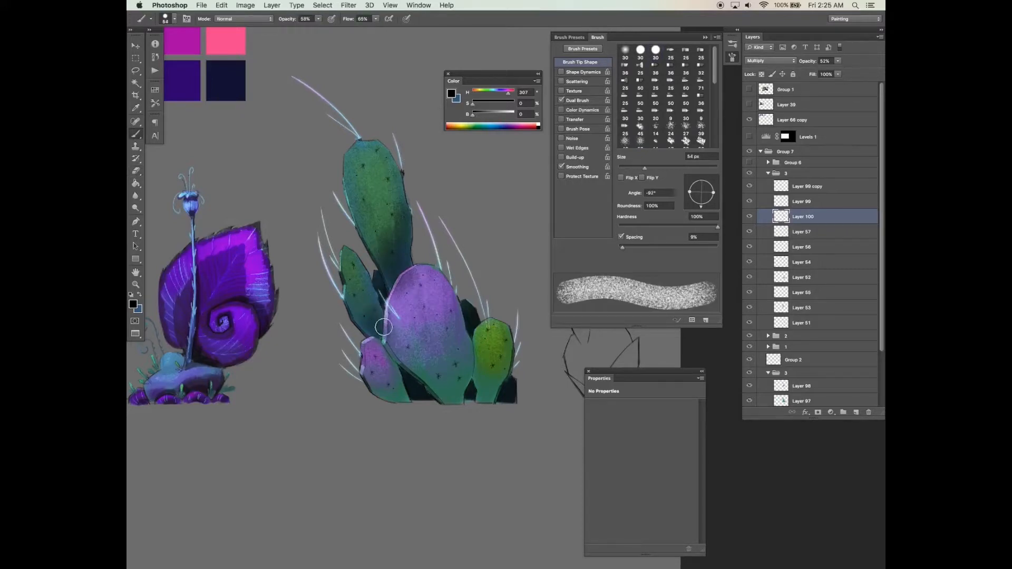
{"action": "key", "text": "e"}
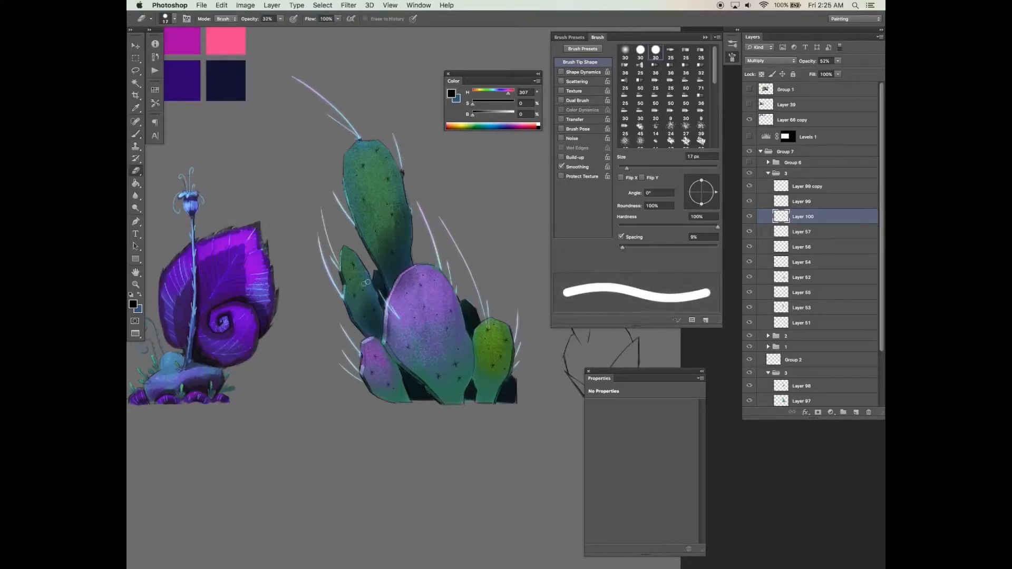
Trim the shadow shapes on the tall, left and lower cactus pads with the eraser at 100% opacity
{"action": "scroll", "coordinate": [369, 295], "scroll_direction": "down", "scroll_amount": 2}
{"action": "key", "text": "0"}
{"action": "left_click_drag", "start_coordinate": [386, 394], "coordinate": [407, 393]}
{"action": "left_click_drag", "start_coordinate": [367, 315], "coordinate": [364, 285]}
{"action": "left_click_drag", "start_coordinate": [392, 223], "coordinate": [396, 255]}
{"action": "left_click_drag", "start_coordinate": [395, 255], "coordinate": [410, 246], "text": "ctrl+alt"}
{"action": "mouse_move", "coordinate": [382, 287]}
{"action": "left_mouse_down"}
{"action": "mouse_move", "coordinate": [398, 227]}
{"action": "mouse_move", "coordinate": [417, 225]}
{"action": "left_mouse_up"}
{"action": "scroll", "coordinate": [410, 177], "scroll_direction": "down", "scroll_amount": 1}
{"action": "key", "text": "super+z"}
{"action": "scroll", "coordinate": [462, 207], "scroll_direction": "right", "scroll_amount": 1}
Paint a shadow down the side of the small green pad next to the large purple pad
{"action": "key", "text": "b"}
{"action": "left_click_drag", "start_coordinate": [475, 354], "coordinate": [478, 372]}
{"action": "left_click_drag", "start_coordinate": [477, 372], "coordinate": [475, 404]}
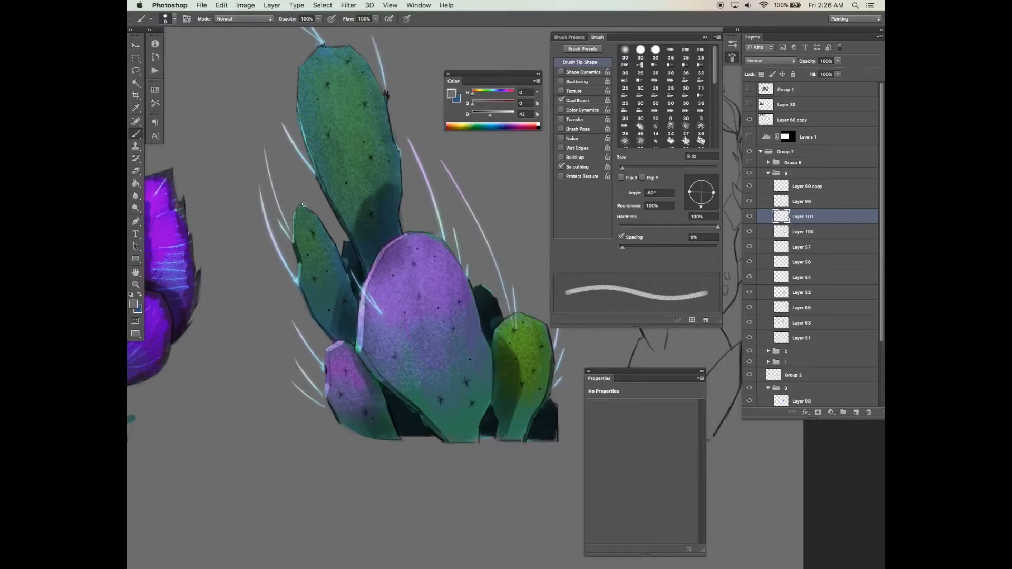
Clean up the cactus pads' outlines on Layer 101 with a 7 px grey brush of brightness 42 and a 15 px eraser
{"action": "key", "text": "bracketleft"}
{"action": "key", "text": "bracketleft"}
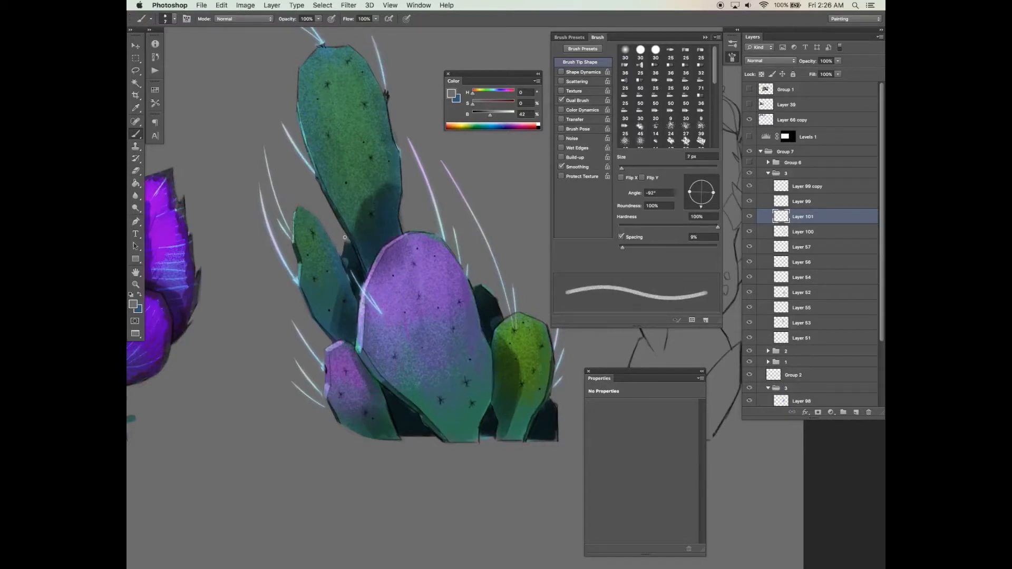
{"action": "scroll", "coordinate": [373, 220], "scroll_direction": "up", "scroll_amount": 2}
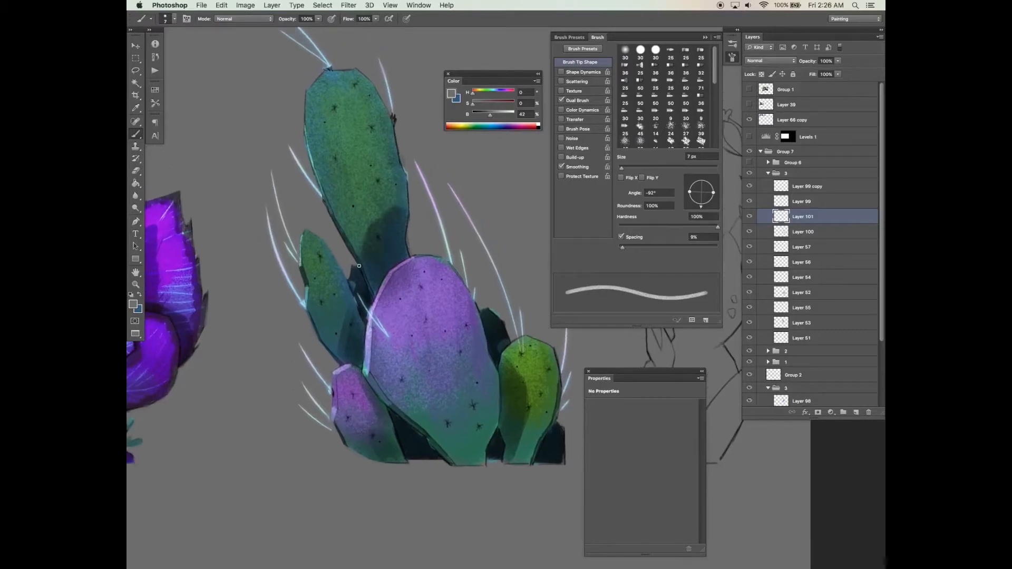
{"action": "key", "text": "e"}
{"action": "left_click_drag", "start_coordinate": [633, 169], "coordinate": [626, 168]}
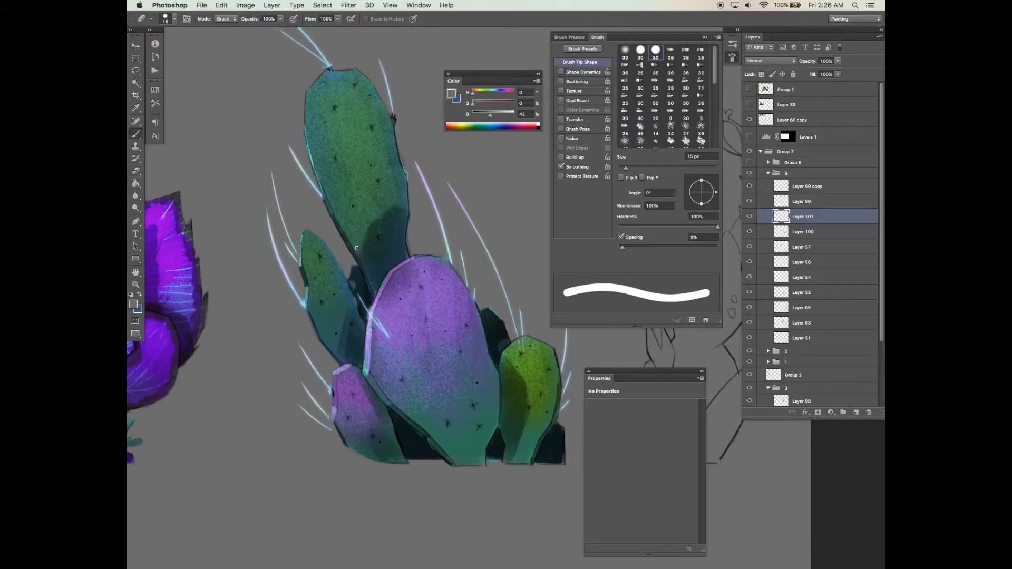
{"action": "key", "text": "b"}
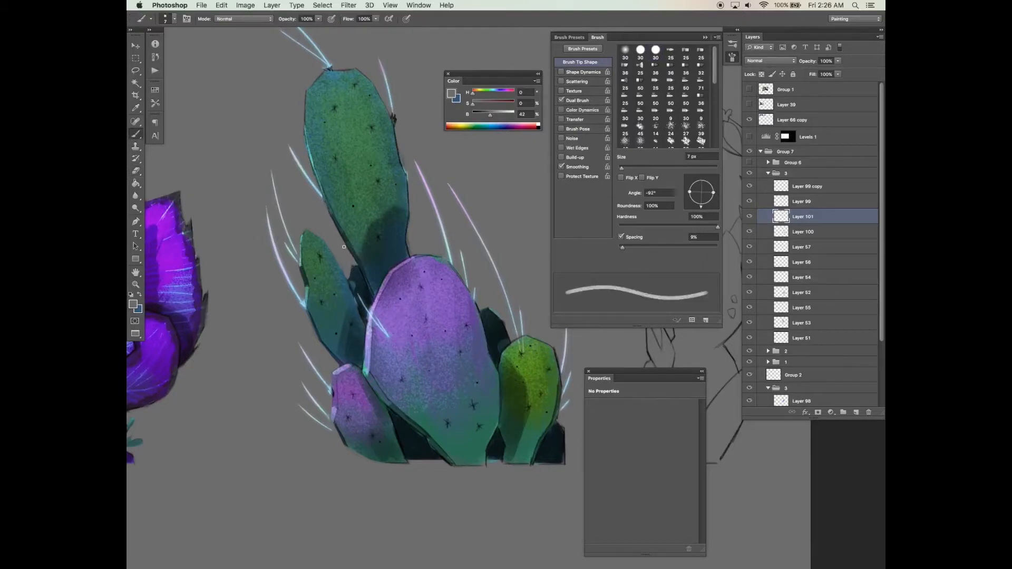
{"action": "scroll", "coordinate": [358, 266], "scroll_direction": "up", "scroll_amount": 3}
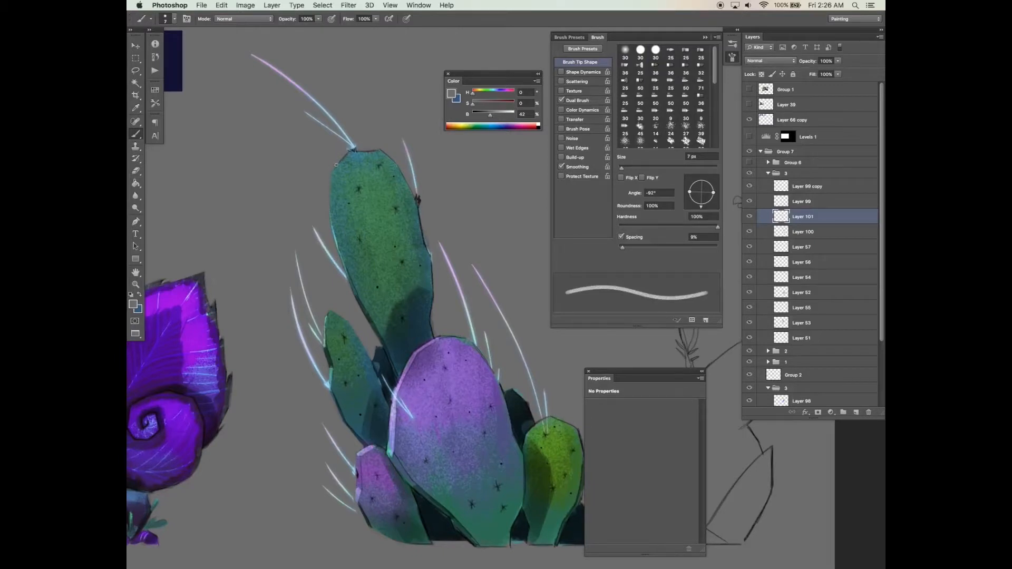
{"action": "scroll", "coordinate": [399, 166], "scroll_direction": "down", "scroll_amount": 2}
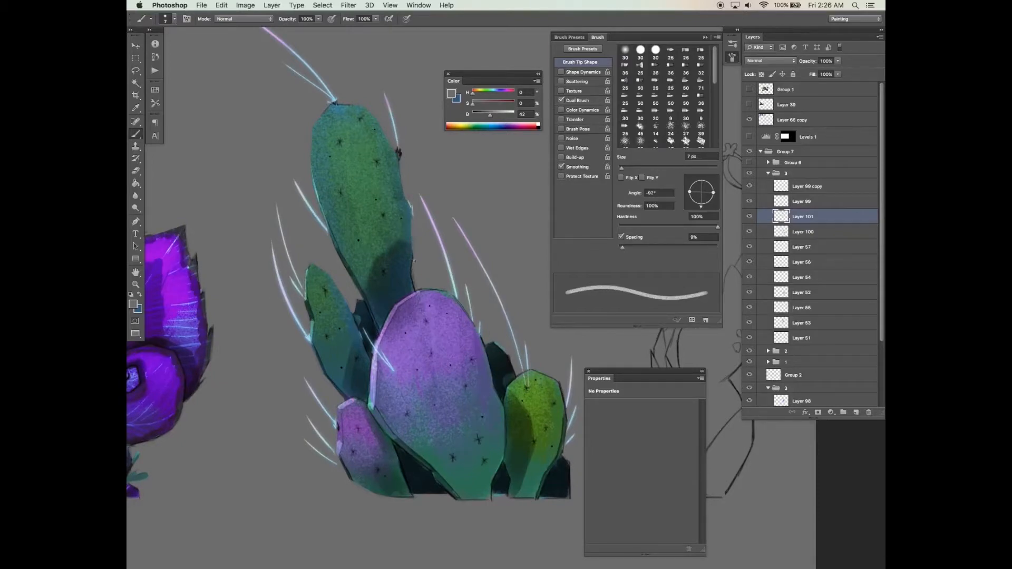
{"action": "scroll", "coordinate": [371, 306], "scroll_direction": "right", "scroll_amount": 3}
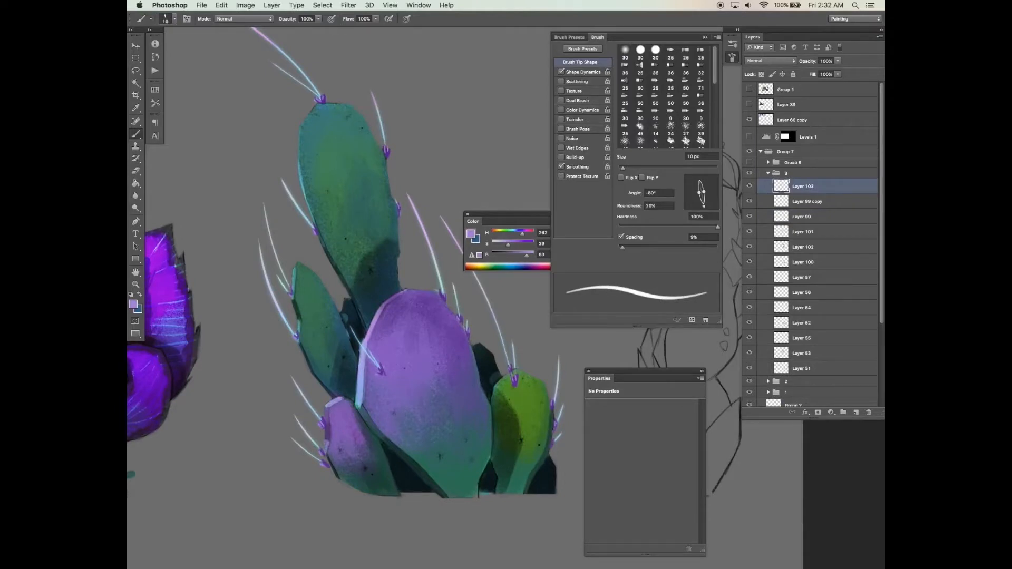
Add a new layer above Layer 103 and choose the 70 px brush tip with 1% spacing
{"action": "left_click_drag", "start_coordinate": [557, 348], "coordinate": [569, 362]}
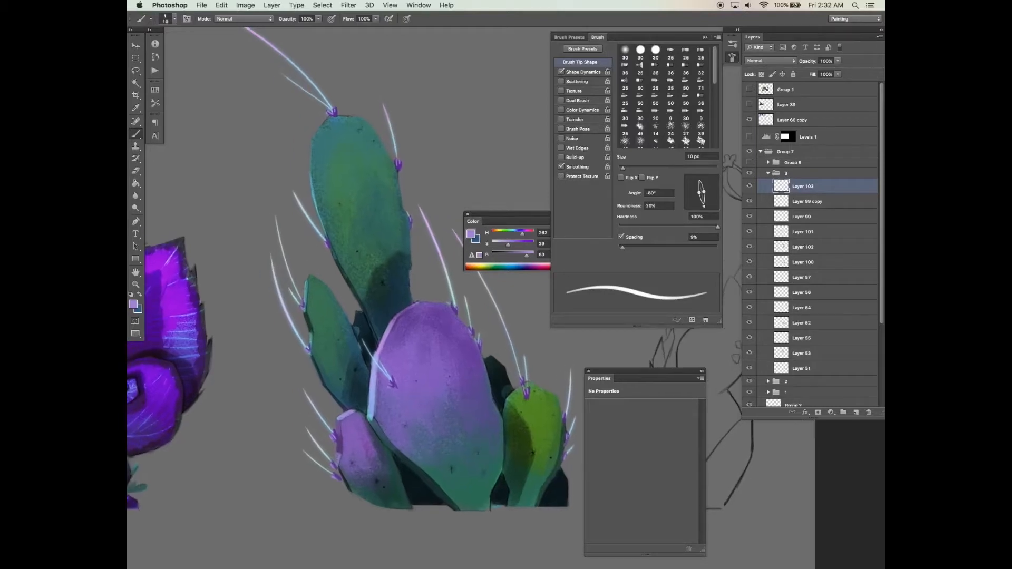
{"action": "left_click", "coordinate": [856, 412]}
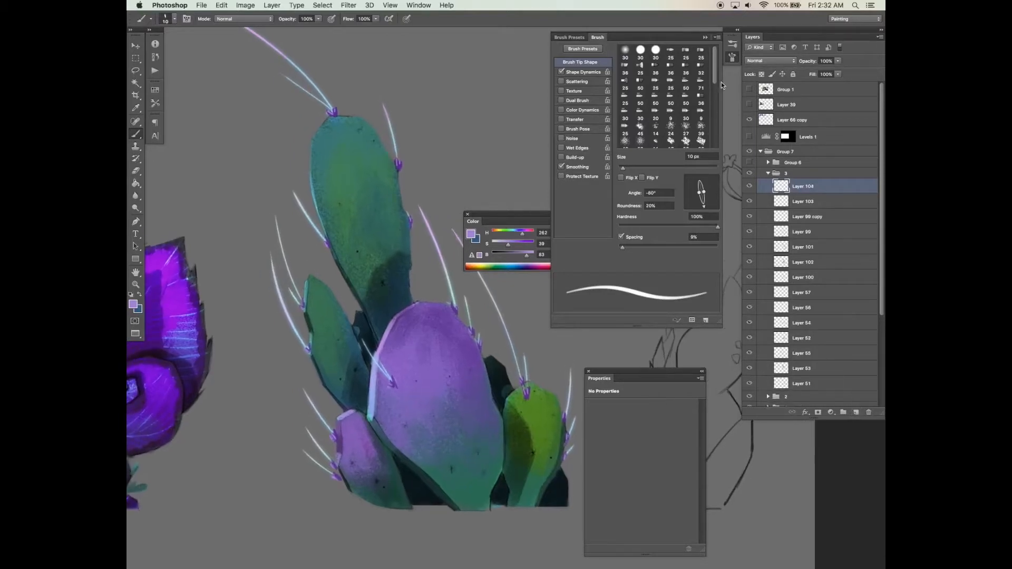
{"action": "scroll", "coordinate": [714, 106], "scroll_direction": "down", "scroll_amount": 5}
{"action": "scroll", "coordinate": [706, 89], "scroll_direction": "up", "scroll_amount": 5}
{"action": "left_click", "coordinate": [641, 91]}
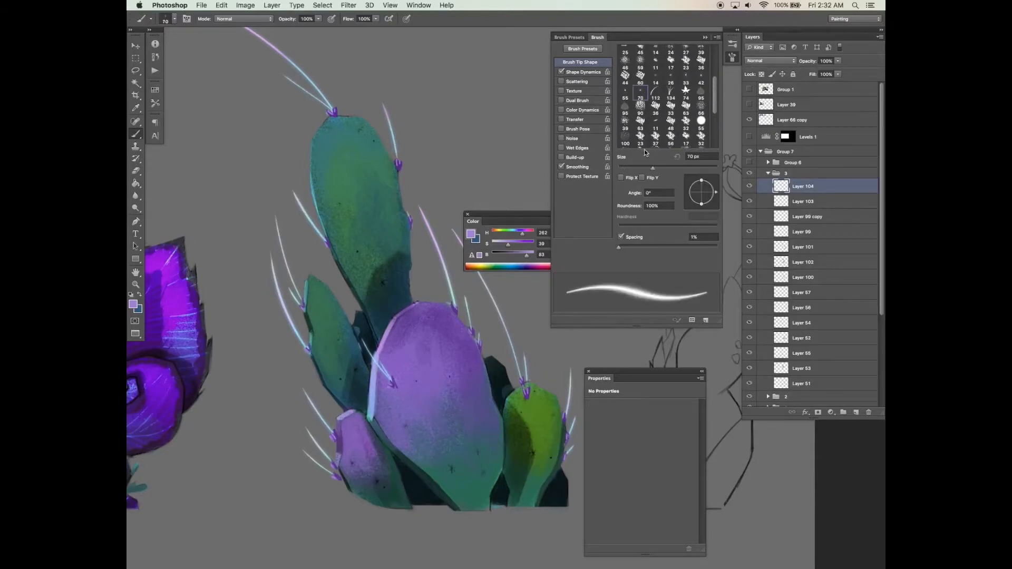
Check the star brush's Shape Dynamics settings, leaving them enabled, and enlarge the brush to 100 px
{"action": "left_click", "coordinate": [562, 71]}
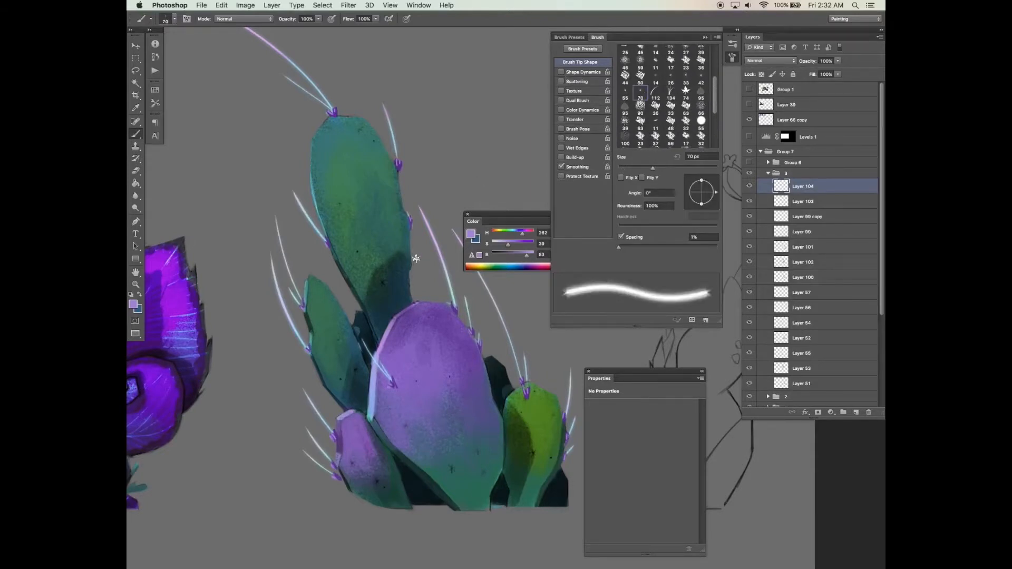
{"action": "left_click", "coordinate": [590, 72]}
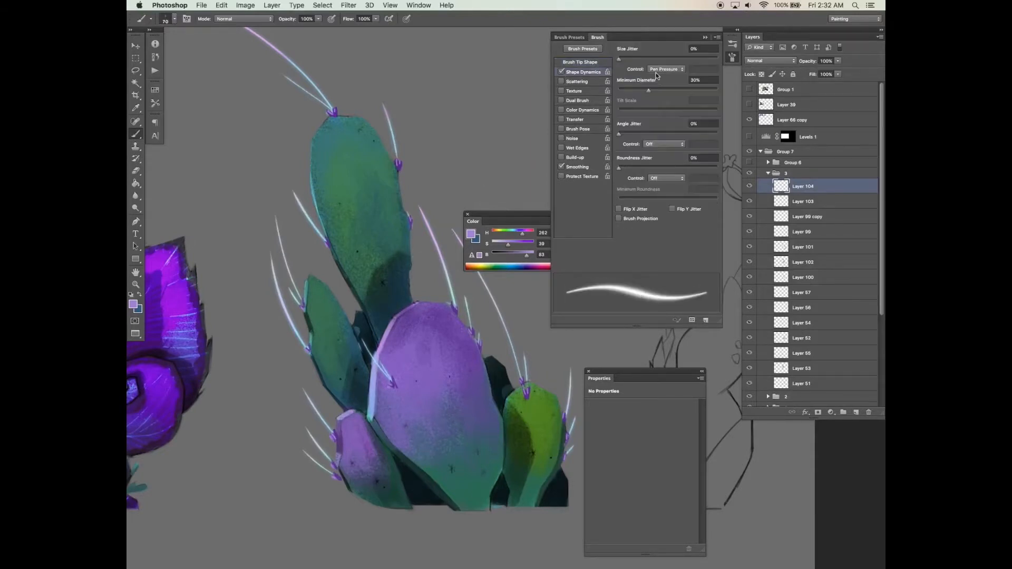
{"action": "left_click", "coordinate": [601, 61]}
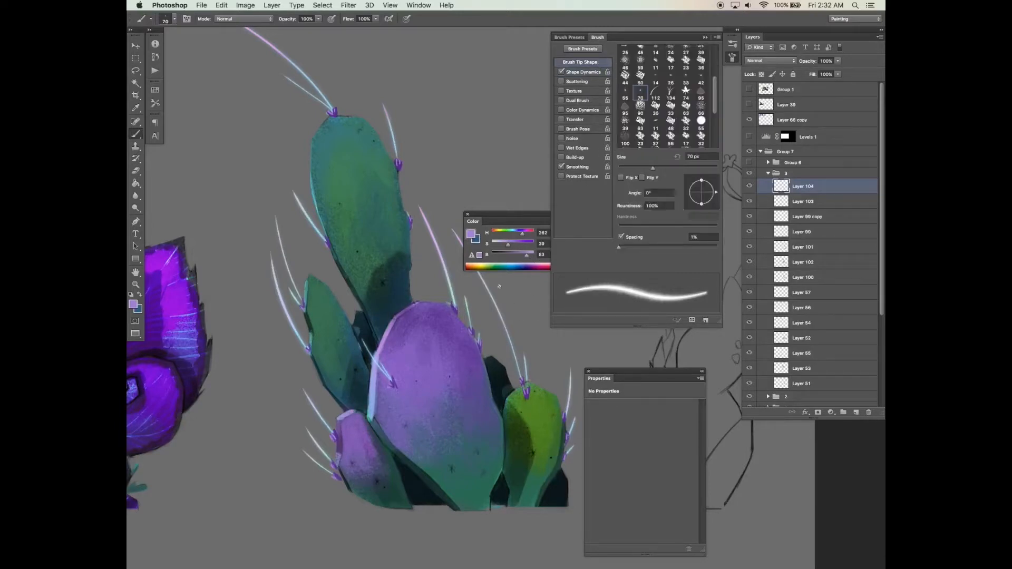
{"action": "key", "text": "bracketright"}
{"action": "key", "text": "bracketright"}
{"action": "key", "text": "bracketright"}
Stamp lavender stars over the surfaces of the tall green pad and the left green pad
{"action": "left_click", "coordinate": [378, 186]}
{"action": "left_click", "coordinate": [341, 204]}
{"action": "left_click", "coordinate": [366, 147]}
{"action": "left_click", "coordinate": [388, 226]}
{"action": "left_click", "coordinate": [340, 339]}
{"action": "left_click", "coordinate": [357, 370]}
{"action": "left_click", "coordinate": [341, 377]}
{"action": "left_click", "coordinate": [328, 315]}
Stamp lavender stars across the large purple pad and the small purple pad
{"action": "left_click", "coordinate": [415, 378]}
{"action": "left_click", "coordinate": [405, 421]}
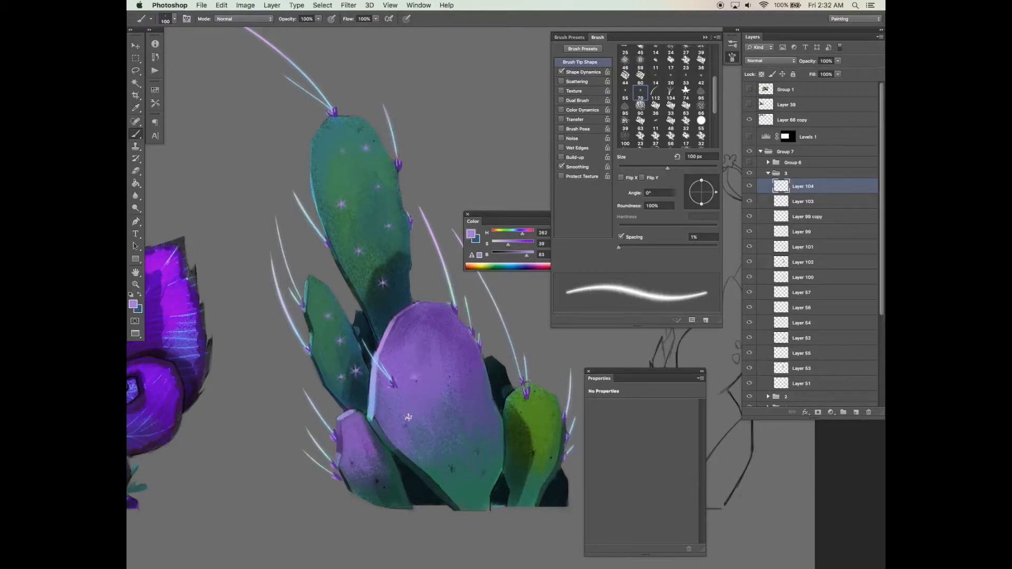
{"action": "left_click", "coordinate": [451, 469]}
{"action": "left_click", "coordinate": [477, 454]}
{"action": "left_click", "coordinate": [482, 429]}
{"action": "left_click", "coordinate": [451, 378]}
{"action": "left_click", "coordinate": [473, 364]}
{"action": "left_click", "coordinate": [440, 335]}
{"action": "left_click", "coordinate": [366, 453]}
{"action": "left_click", "coordinate": [379, 483]}
Stamp lavender stars on the small bright green pad and reduce the brush size
{"action": "left_click", "coordinate": [533, 451]}
{"action": "left_click", "coordinate": [547, 432]}
{"action": "left_click", "coordinate": [522, 416]}
{"action": "left_click", "coordinate": [540, 403]}
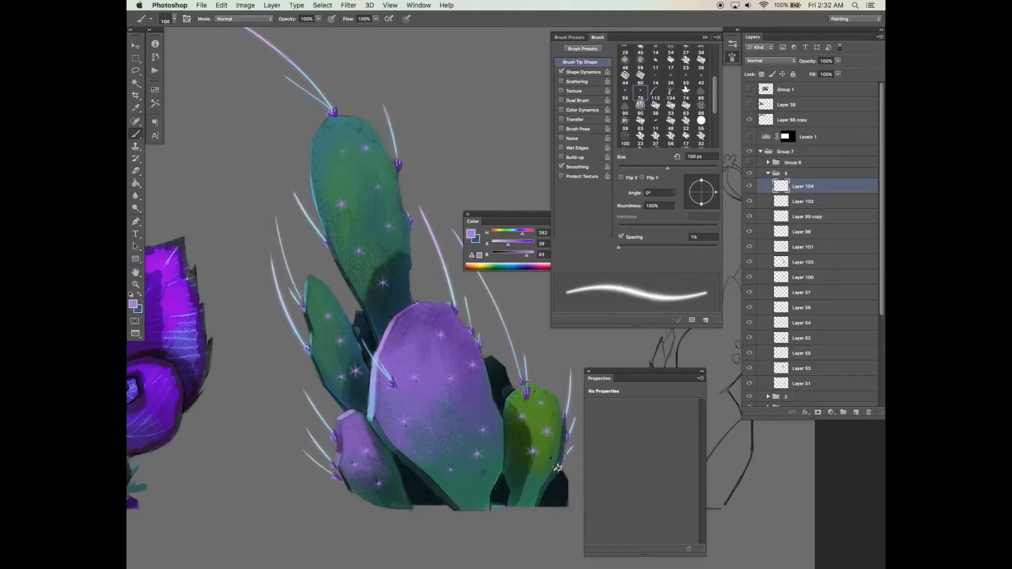
{"action": "key", "text": "bracketleft"}
{"action": "key", "text": "bracketleft"}
{"action": "left_click_drag", "start_coordinate": [531, 468], "coordinate": [522, 462]}
{"action": "key", "text": "e"}
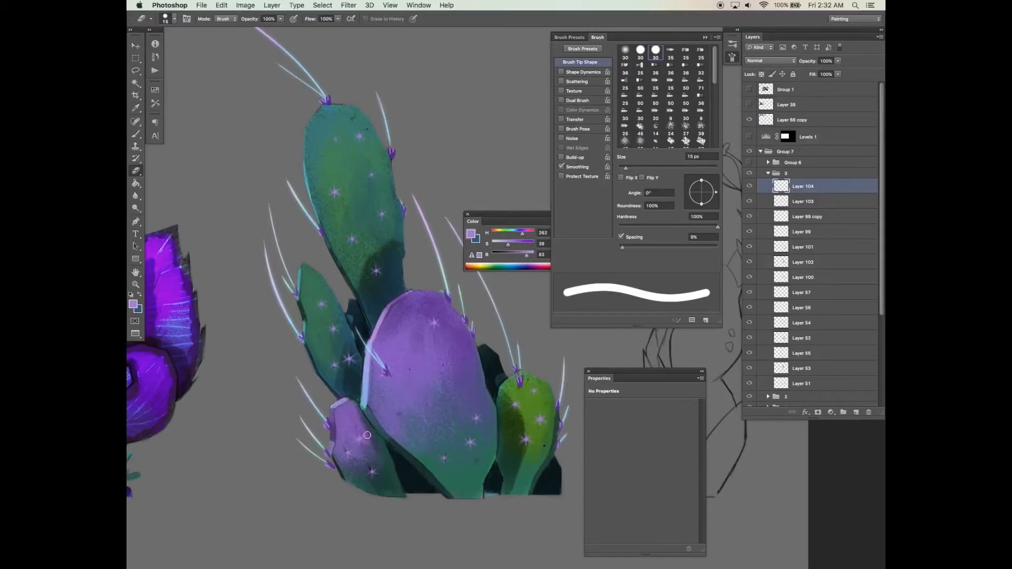
Change the 70 px star brush to light cyan with hue 184 and brightness 88
{"action": "key", "text": "b"}
{"action": "left_click", "coordinate": [513, 235]}
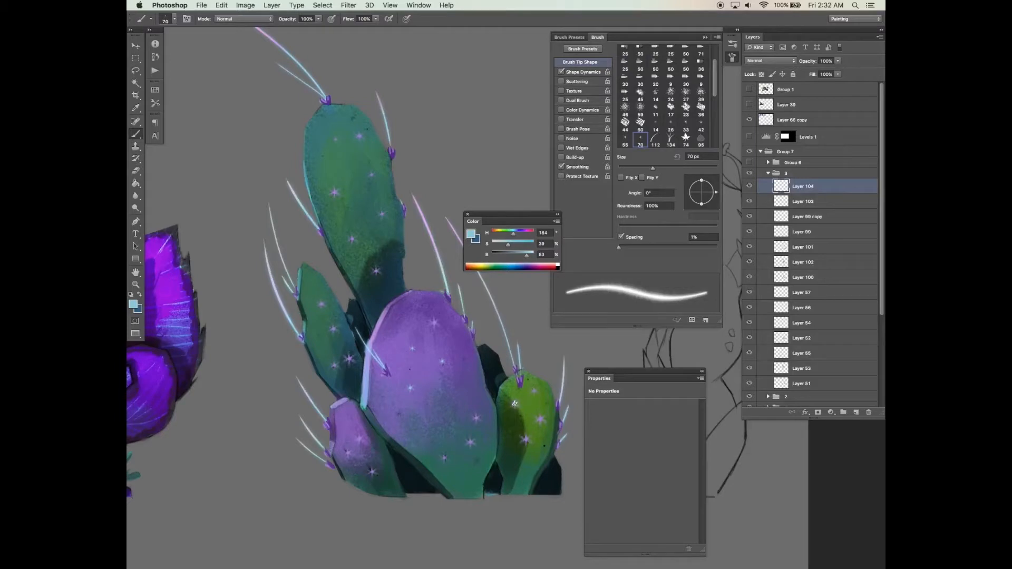
{"action": "left_click", "coordinate": [360, 439]}
{"action": "scroll", "coordinate": [374, 171], "scroll_direction": "down", "scroll_amount": 1}
{"action": "key", "text": "super+z"}
{"action": "left_click", "coordinate": [529, 255]}
Stamp light cyan stars on the upper part of the tall pad and on the small bright green pad
{"action": "left_click", "coordinate": [336, 133]}
{"action": "left_click", "coordinate": [358, 130]}
{"action": "left_click", "coordinate": [371, 168]}
{"action": "left_click", "coordinate": [334, 185]}
{"action": "left_click", "coordinate": [381, 207]}
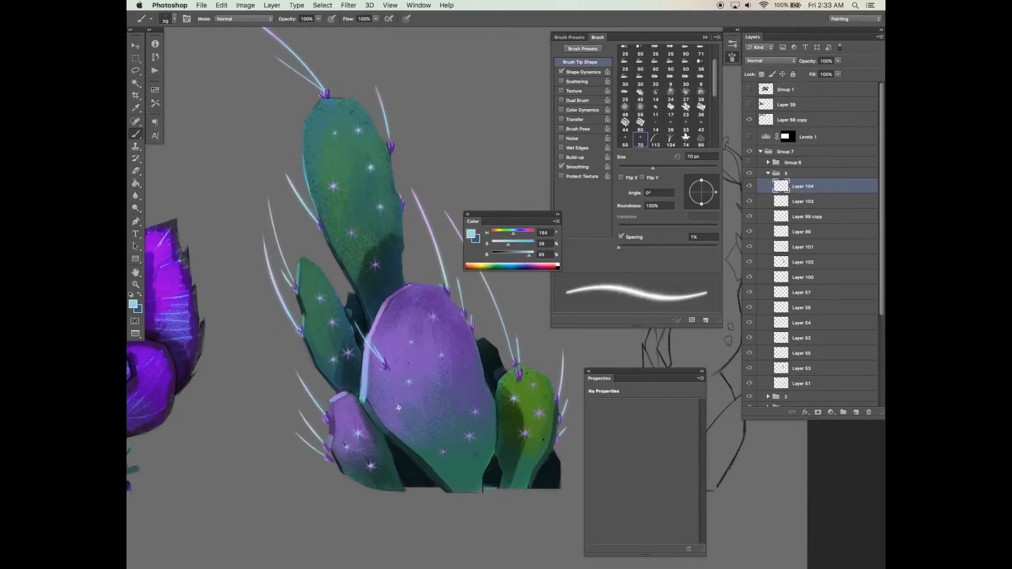
{"action": "scroll", "coordinate": [421, 426], "scroll_direction": "down", "scroll_amount": 1}
{"action": "left_click", "coordinate": [541, 409]}
{"action": "key", "text": "super+minus"}
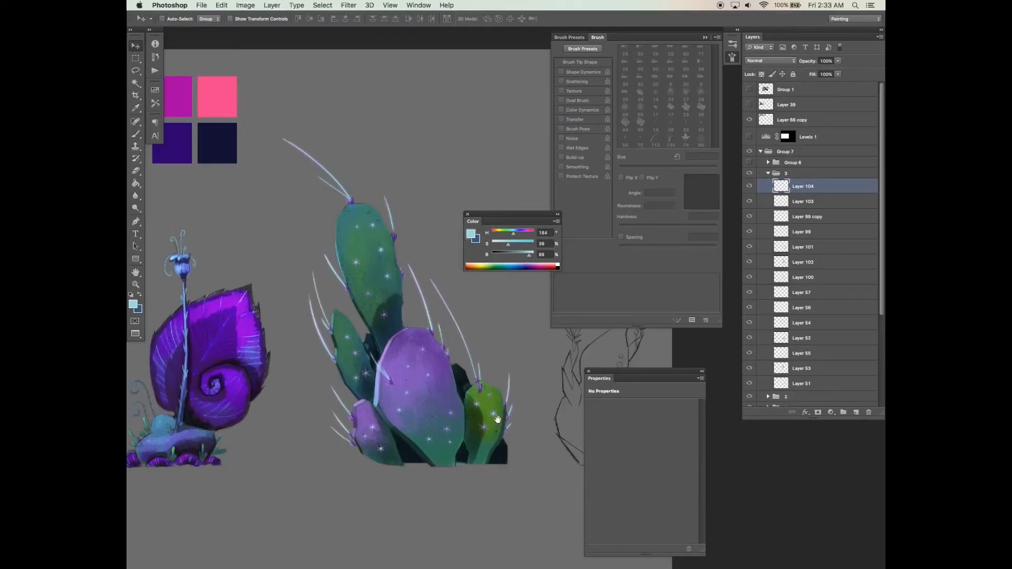
Adjust the brush's cyan hue and brightness and stamp more stars on the large purple pad
{"action": "left_click", "coordinate": [499, 422], "text": "super"}
{"action": "left_click", "coordinate": [517, 233]}
{"action": "left_click_drag", "start_coordinate": [375, 321], "coordinate": [394, 308]}
{"action": "left_click", "coordinate": [513, 232]}
{"action": "left_click", "coordinate": [528, 255]}
{"action": "left_click", "coordinate": [409, 373]}
{"action": "left_click", "coordinate": [406, 403]}
{"action": "left_click", "coordinate": [434, 343]}
{"action": "left_click", "coordinate": [374, 301]}
{"action": "left_click_drag", "start_coordinate": [439, 305], "coordinate": [445, 298]}
Change the brush to a bright green of hue 106 and stamp accent stars on several cactus pads
{"action": "left_click", "coordinate": [504, 233]}
{"action": "left_click", "coordinate": [533, 255]}
{"action": "left_click", "coordinate": [442, 337]}
{"action": "key", "text": "super+z"}
{"action": "left_click", "coordinate": [441, 336]}
{"action": "left_click", "coordinate": [328, 211]}
{"action": "left_click", "coordinate": [335, 412]}
Add a new layer above Layer 104 and change its blend mode
{"action": "scroll", "coordinate": [478, 411], "scroll_direction": "up", "scroll_amount": 1}
{"action": "key", "text": "alt+space"}
{"action": "left_click", "coordinate": [527, 407], "text": "alt"}
{"action": "mouse_move", "coordinate": [500, 446]}
{"action": "left_mouse_down"}
{"action": "mouse_move", "coordinate": [438, 443]}
{"action": "mouse_move", "coordinate": [527, 441]}
{"action": "mouse_move", "coordinate": [491, 438]}
{"action": "left_mouse_up"}
{"action": "left_click", "coordinate": [857, 412]}
{"action": "key", "text": "b"}
{"action": "left_click", "coordinate": [771, 60]}
{"action": "left_click", "coordinate": [780, 91]}
Set up a black 22 px round brush with Shape Dynamics turned off
{"action": "left_click", "coordinate": [641, 123]}
{"action": "left_click", "coordinate": [584, 72]}
{"action": "left_click", "coordinate": [580, 62]}
{"action": "left_click", "coordinate": [562, 71]}
{"action": "left_click", "coordinate": [492, 255]}
{"action": "left_click_drag", "start_coordinate": [633, 168], "coordinate": [629, 168]}
Lower the new layer's opacity, load Layer 97's outline as a selection and return to the new layer
{"action": "left_click", "coordinate": [838, 61]}
{"action": "left_click", "coordinate": [815, 72]}
{"action": "scroll", "coordinate": [875, 351], "scroll_direction": "down", "scroll_amount": 4}
{"action": "scroll", "coordinate": [807, 339], "scroll_direction": "down", "scroll_amount": 2}
{"action": "left_click", "coordinate": [804, 385]}
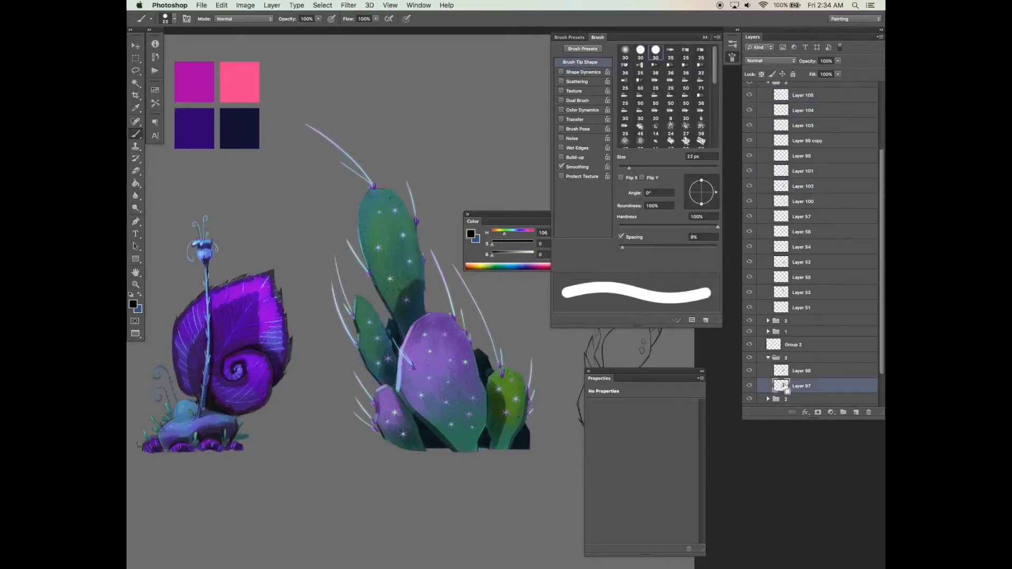
{"action": "left_click", "coordinate": [781, 384], "text": "super"}
{"action": "scroll", "coordinate": [799, 369], "scroll_direction": "up", "scroll_amount": 6}
{"action": "left_click", "coordinate": [803, 186]}
{"action": "key", "text": "e"}
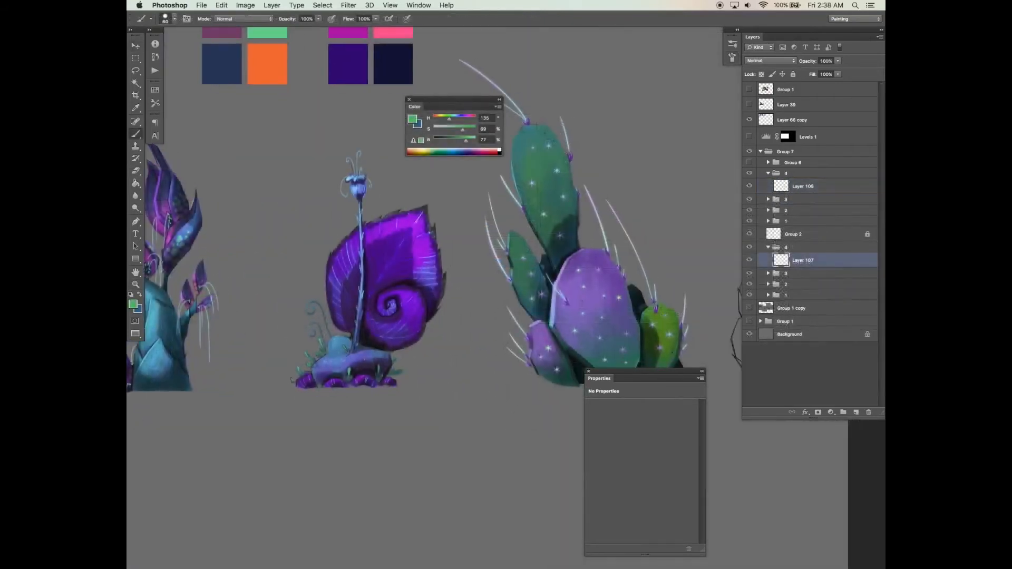
{"action": "mouse_move", "coordinate": [607, 264]}
{"action": "left_mouse_down"}
{"action": "mouse_move", "coordinate": [475, 214]}
{"action": "mouse_move", "coordinate": [343, 207]}
{"action": "left_mouse_up"}
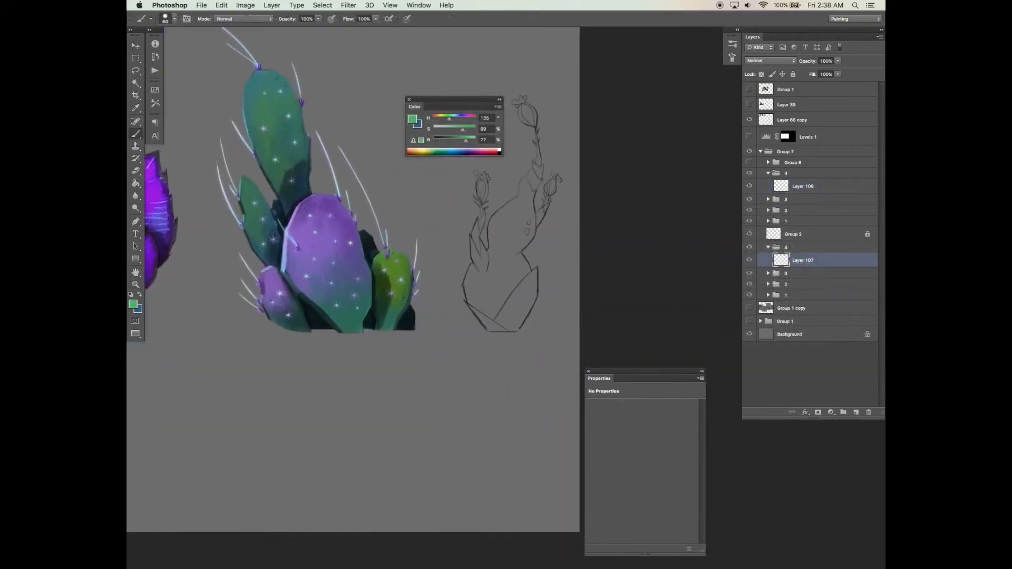
{"action": "left_click_drag", "start_coordinate": [503, 221], "coordinate": [505, 252]}
{"action": "key", "text": "super+z"}
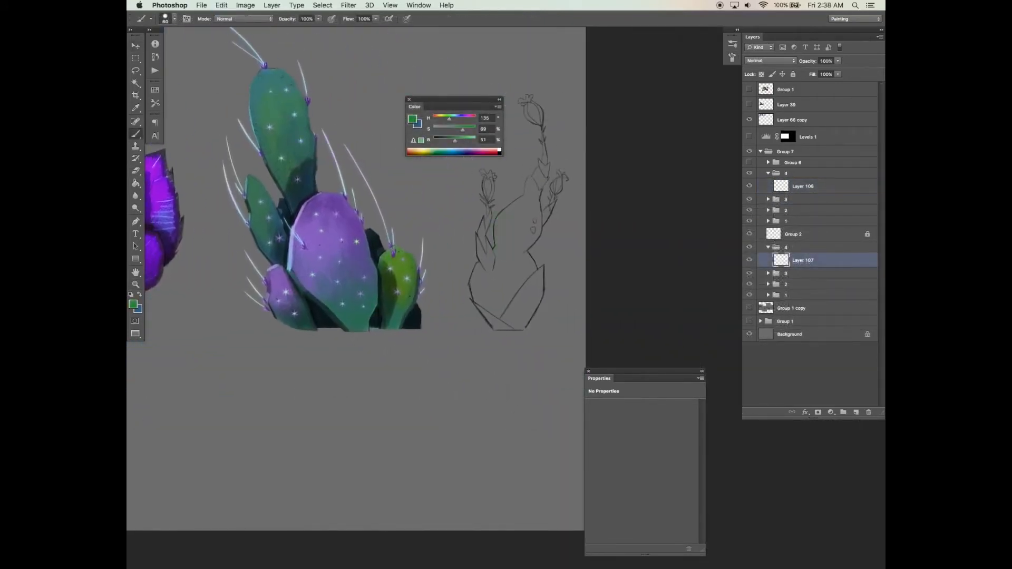
{"action": "left_click_drag", "start_coordinate": [503, 224], "coordinate": [501, 255]}
{"action": "scroll", "coordinate": [500, 240], "scroll_direction": "up", "scroll_amount": 1}
{"action": "key", "text": "super+z"}
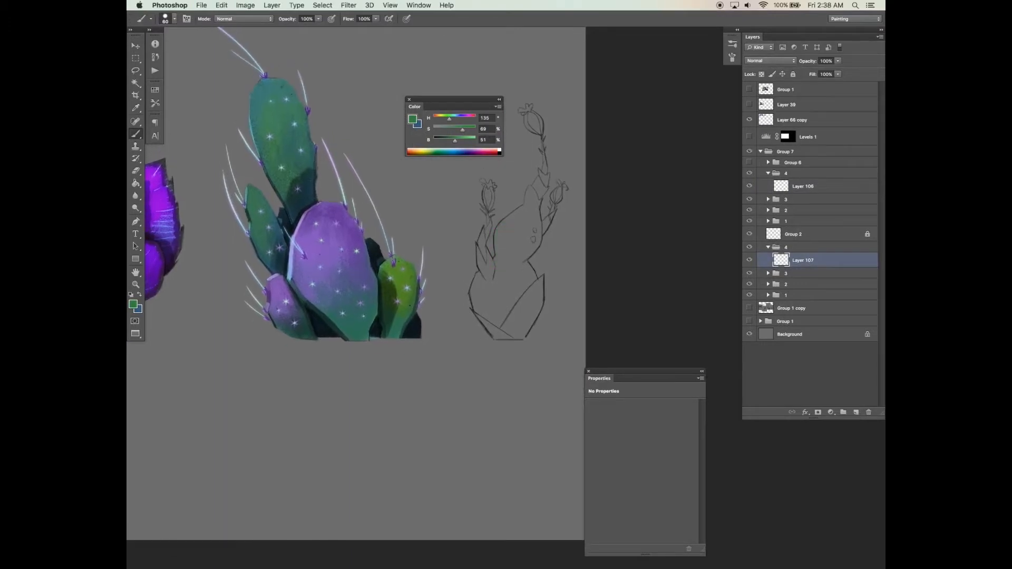
Block in the fourth plant's body on Layer 107 with a green of hue 147 and brightness 61
{"action": "left_click", "coordinate": [482, 204], "text": "super"}
{"action": "mouse_move", "coordinate": [506, 237]}
{"action": "left_mouse_down"}
{"action": "mouse_move", "coordinate": [483, 228]}
{"action": "mouse_move", "coordinate": [493, 261]}
{"action": "left_mouse_up"}
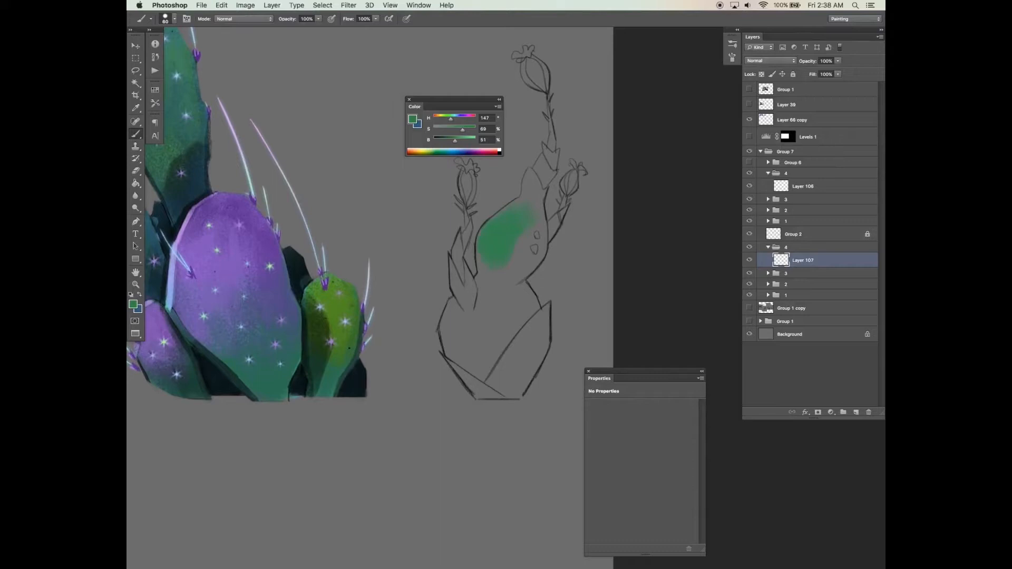
{"action": "left_click_drag", "start_coordinate": [455, 140], "coordinate": [460, 140]}
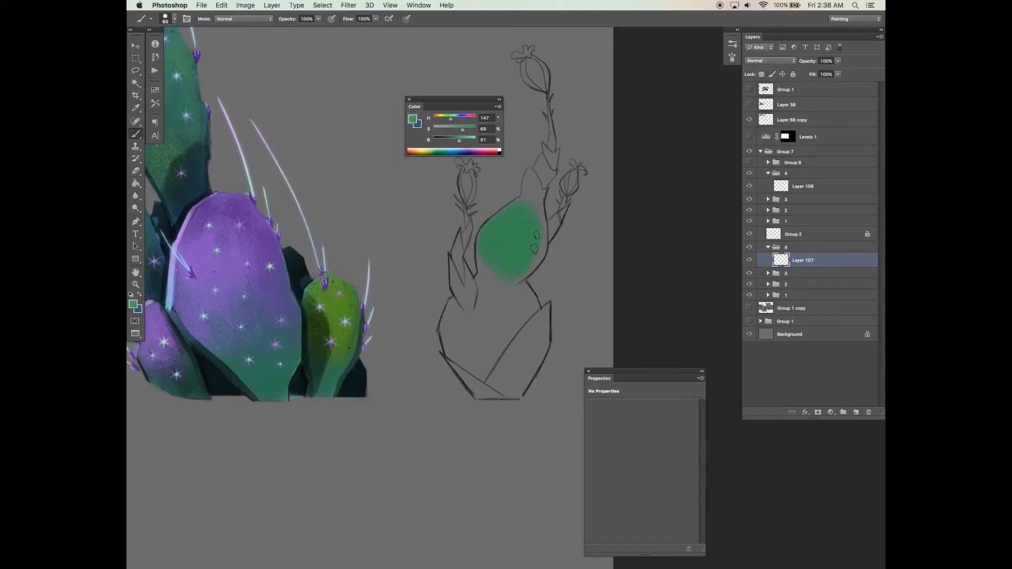
{"action": "mouse_move", "coordinate": [496, 259]}
{"action": "left_mouse_down"}
{"action": "mouse_move", "coordinate": [495, 238]}
{"action": "mouse_move", "coordinate": [514, 222]}
{"action": "mouse_move", "coordinate": [529, 262]}
{"action": "left_mouse_up"}
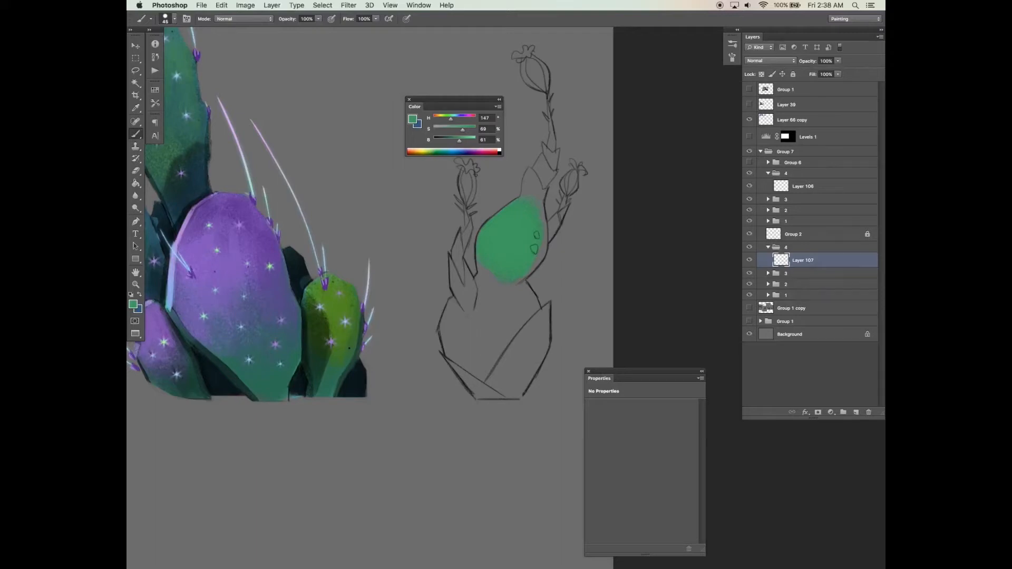
{"action": "mouse_move", "coordinate": [481, 273]}
{"action": "left_mouse_down"}
{"action": "mouse_move", "coordinate": [497, 320]}
{"action": "mouse_move", "coordinate": [520, 278]}
{"action": "left_mouse_up"}
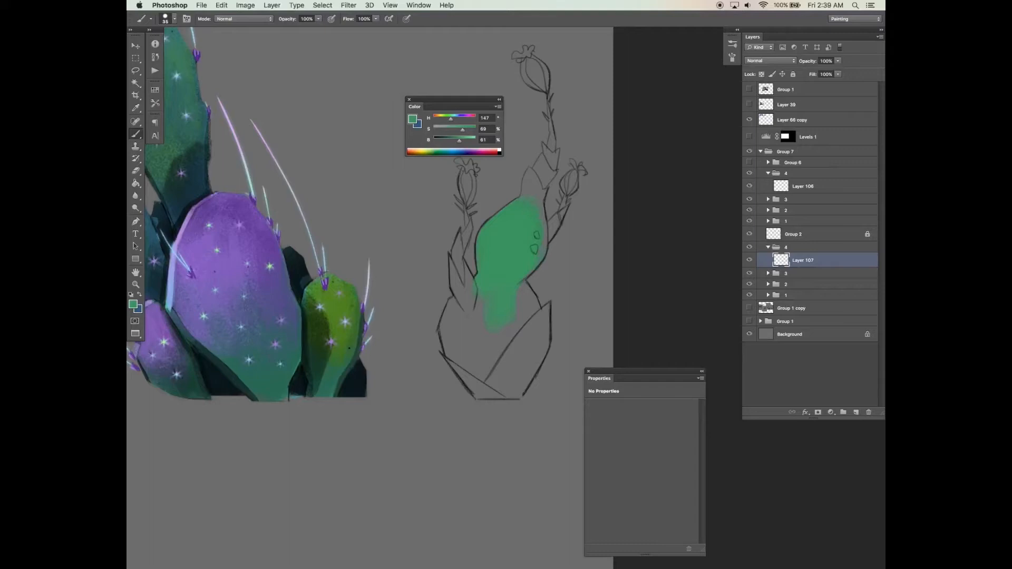
{"action": "mouse_move", "coordinate": [500, 328]}
{"action": "left_mouse_down"}
{"action": "mouse_move", "coordinate": [507, 341]}
{"action": "mouse_move", "coordinate": [522, 317]}
{"action": "mouse_move", "coordinate": [534, 346]}
{"action": "left_mouse_up"}
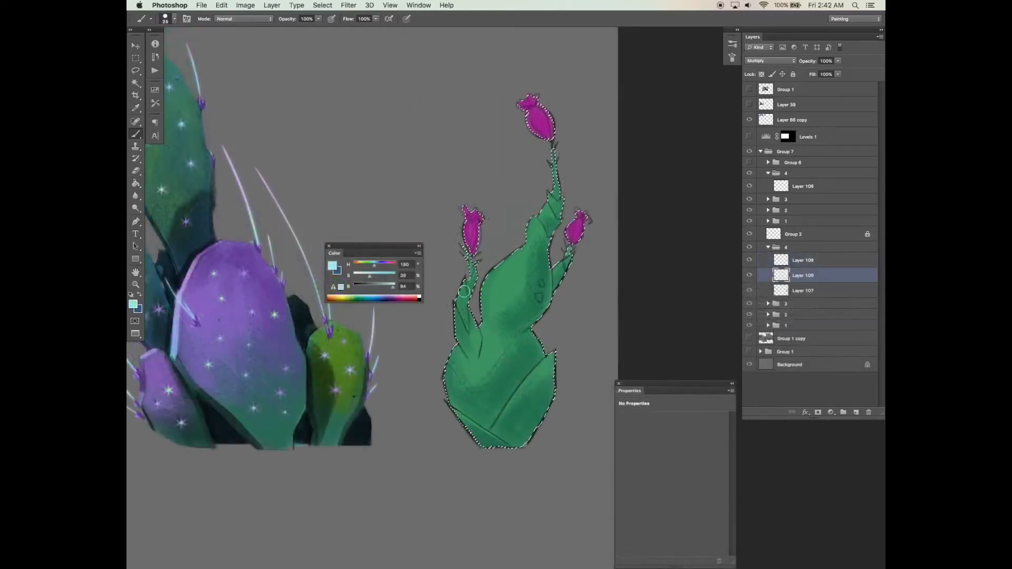
Finish shading the left branch on Layer 109 and tint the leaves blue, hue 213, on a new Hue-mode layer
{"action": "left_click_drag", "start_coordinate": [464, 291], "coordinate": [465, 314]}
{"action": "left_click", "coordinate": [856, 412]}
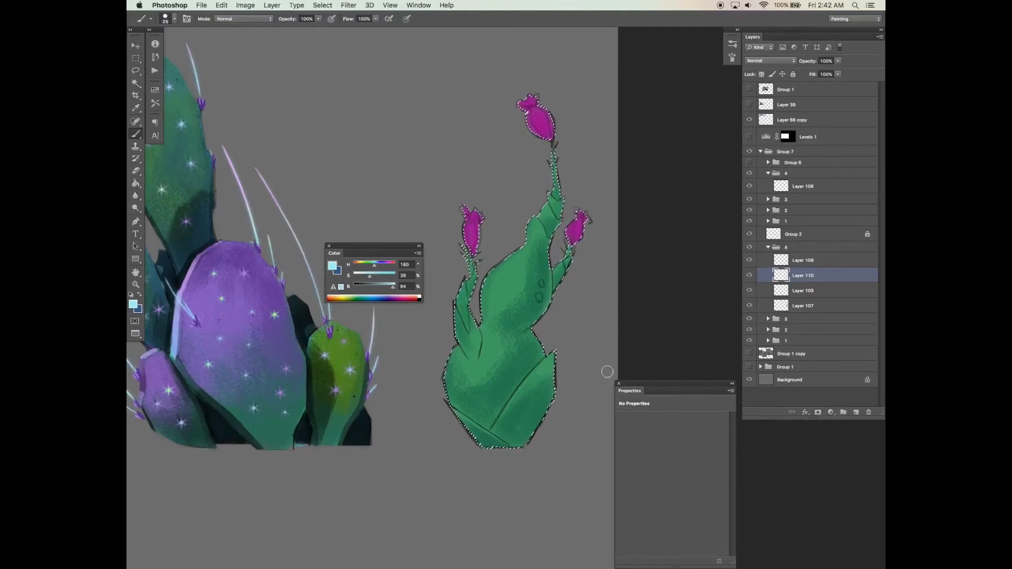
{"action": "left_click_drag", "start_coordinate": [375, 266], "coordinate": [379, 266]}
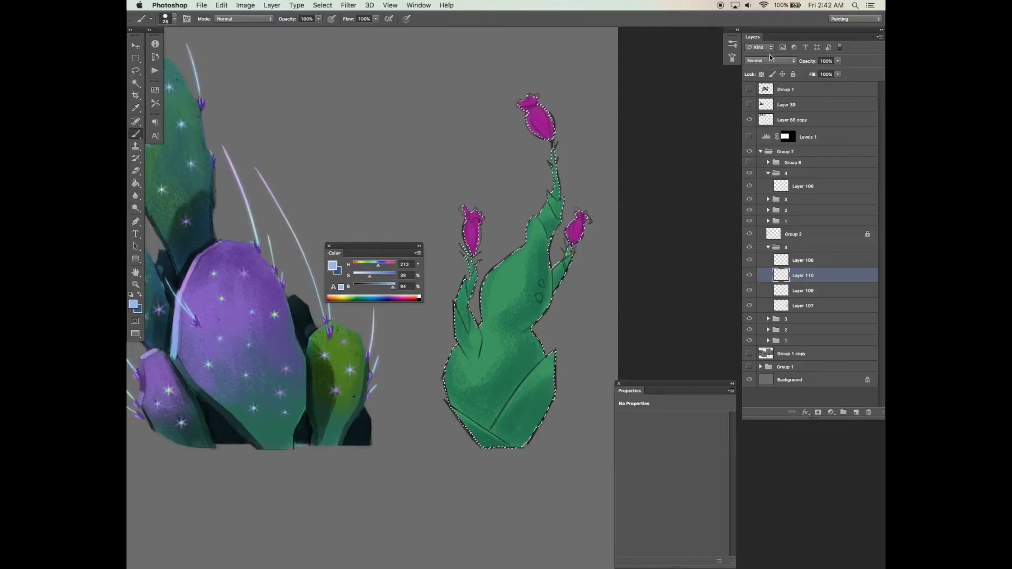
{"action": "left_click", "coordinate": [771, 60]}
{"action": "left_click", "coordinate": [764, 231]}
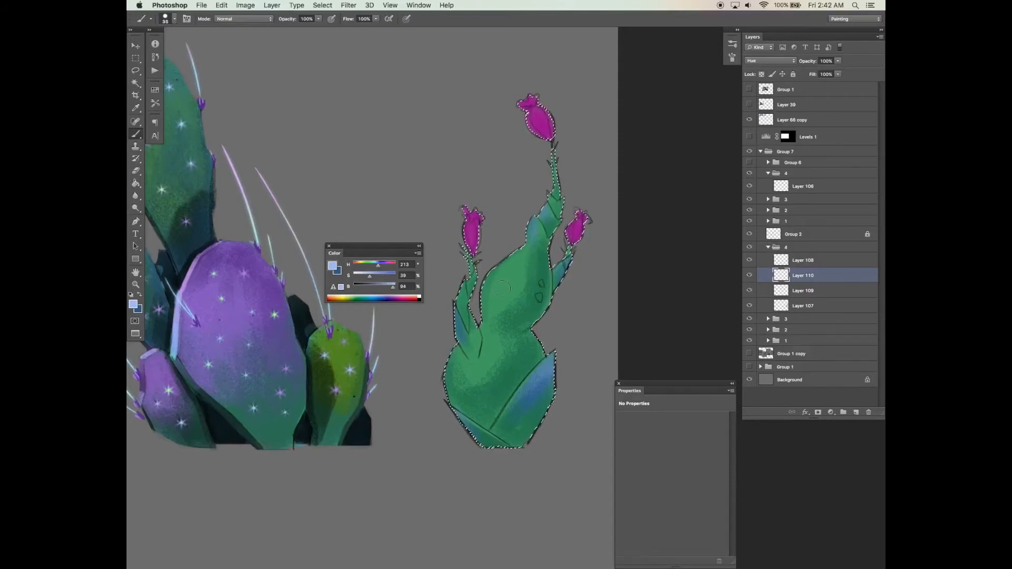
{"action": "key", "text": "super+d"}
Add a layer above Layer 106 and clean the lower leaf's outer edge with the background grey, brightness 42
{"action": "left_click", "coordinate": [817, 262]}
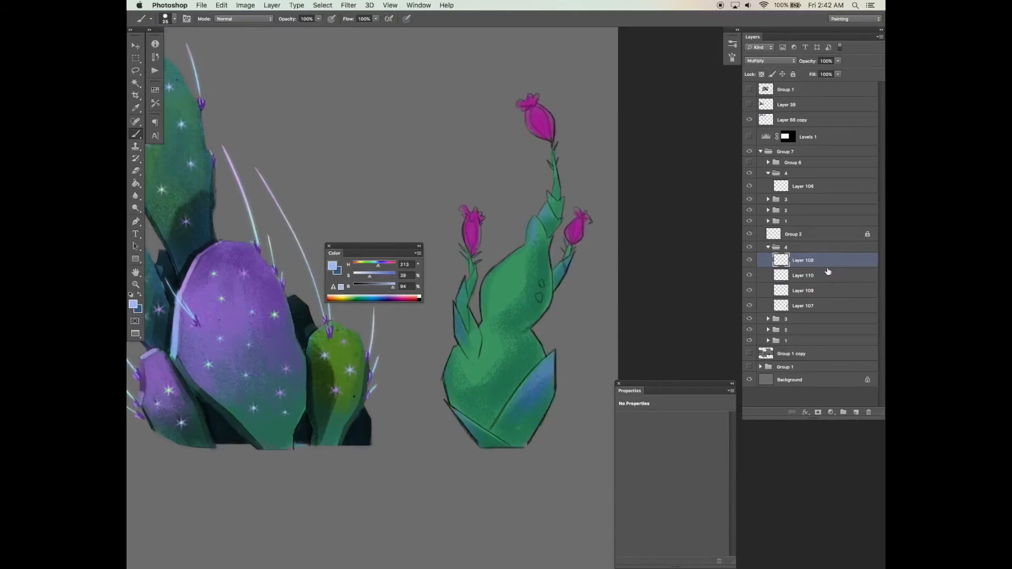
{"action": "left_click", "coordinate": [807, 187]}
{"action": "left_click", "coordinate": [855, 412]}
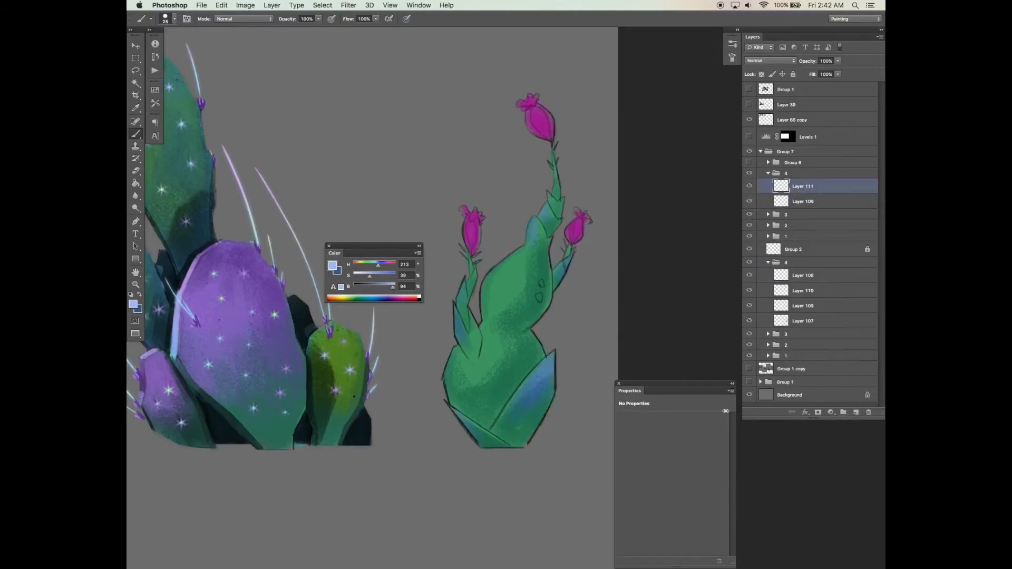
{"action": "left_click", "coordinate": [572, 415], "text": "alt"}
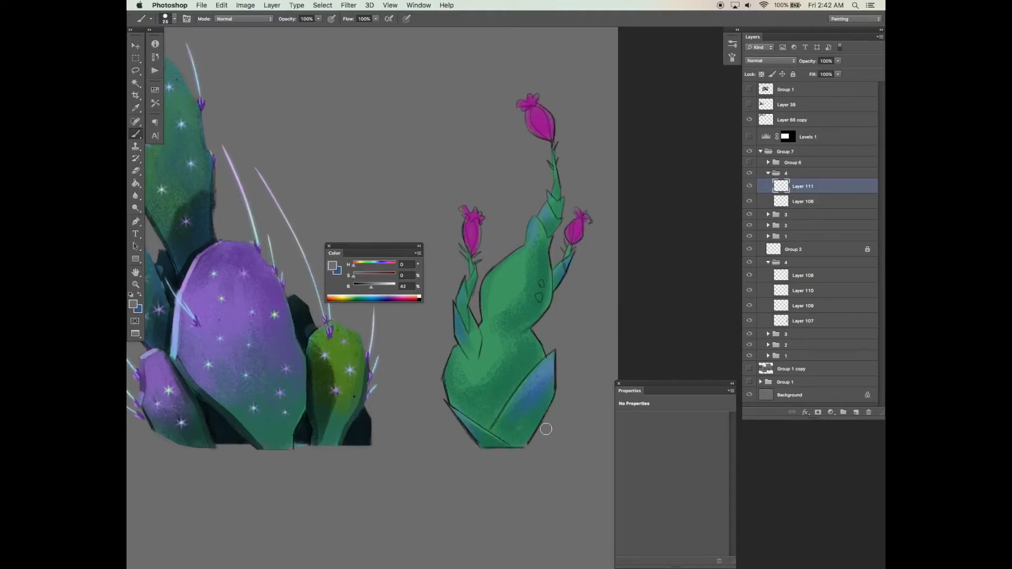
{"action": "mouse_move", "coordinate": [533, 448]}
{"action": "left_mouse_down"}
{"action": "mouse_move", "coordinate": [557, 391]}
{"action": "mouse_move", "coordinate": [556, 410]}
{"action": "mouse_move", "coordinate": [540, 435]}
{"action": "mouse_move", "coordinate": [560, 357]}
{"action": "left_mouse_up"}
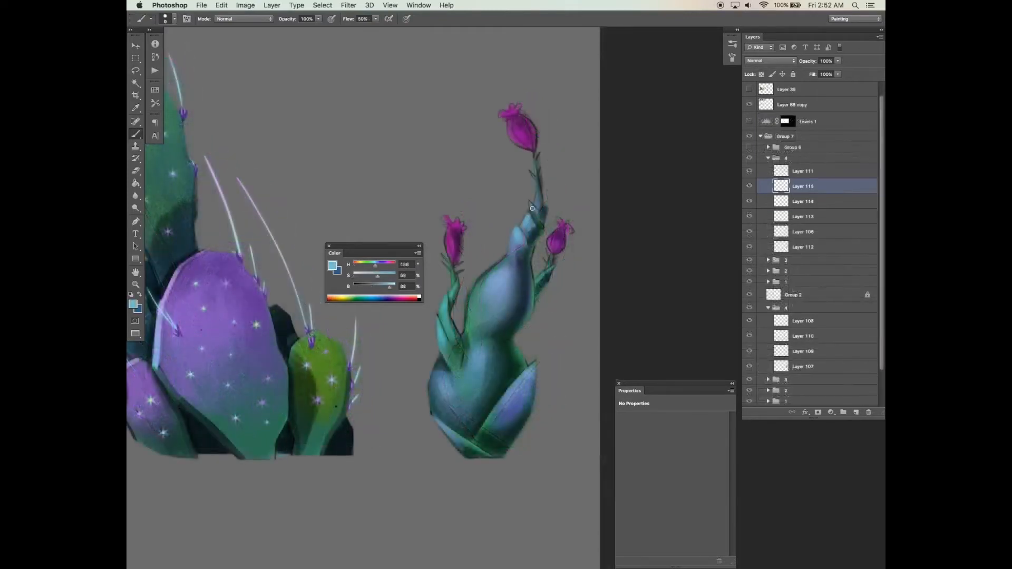
Paint light blue on the upper stem's leaves on Layer 115 and sample the left flower bud's color
{"action": "left_click_drag", "start_coordinate": [532, 208], "coordinate": [534, 211]}
{"action": "left_click", "coordinate": [474, 272], "text": "alt"}
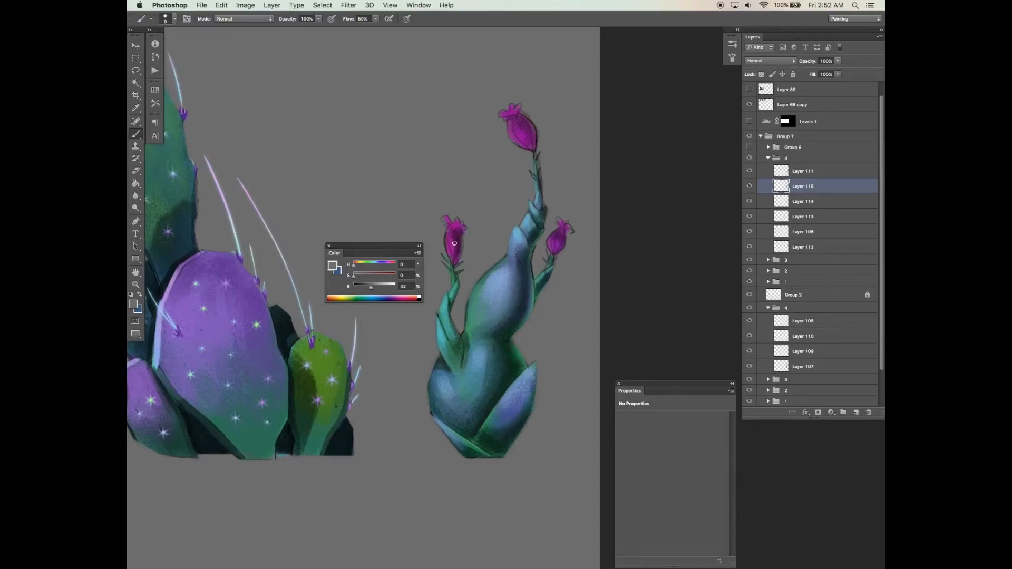
{"action": "left_click", "coordinate": [455, 245], "text": "alt"}
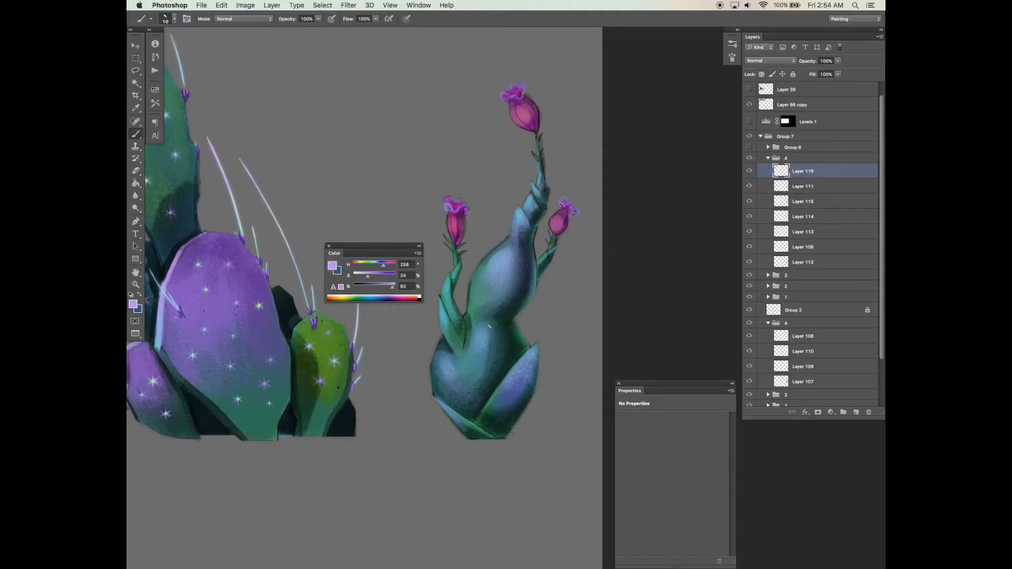
Shift the brush hue toward blue and draw thin pale filaments rising from the three flowers
{"action": "left_click_drag", "start_coordinate": [385, 260], "coordinate": [378, 263]}
{"action": "left_click_drag", "start_coordinate": [454, 198], "coordinate": [443, 171]}
{"action": "left_click_drag", "start_coordinate": [513, 82], "coordinate": [508, 53]}
{"action": "left_click_drag", "start_coordinate": [569, 198], "coordinate": [572, 160]}
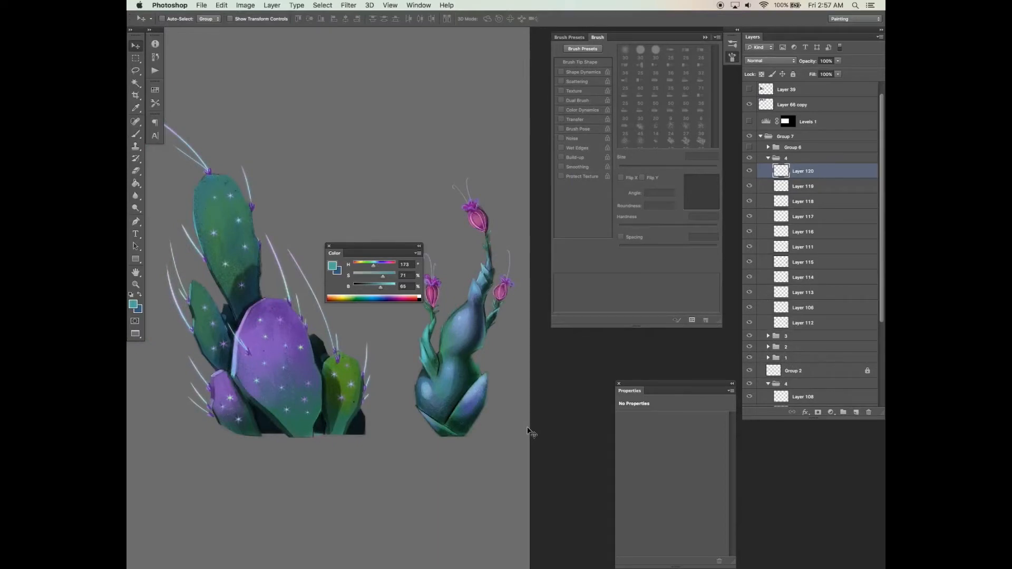
Add an Overlay layer above Layer 120 and choose a bright pink of hue 311, saturation 71 and brightness 100
{"action": "left_click", "coordinate": [857, 412]}
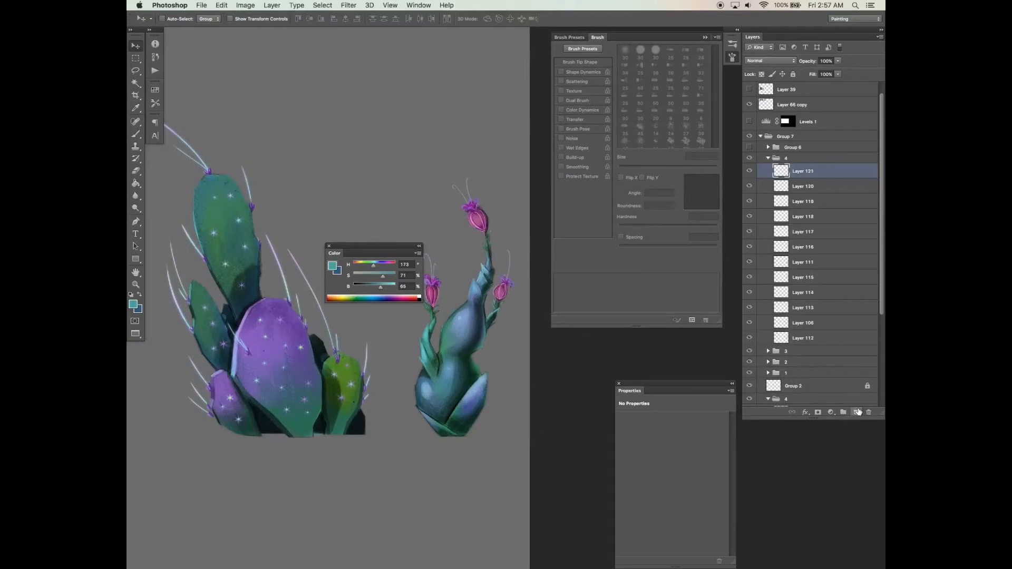
{"action": "left_click", "coordinate": [771, 60]}
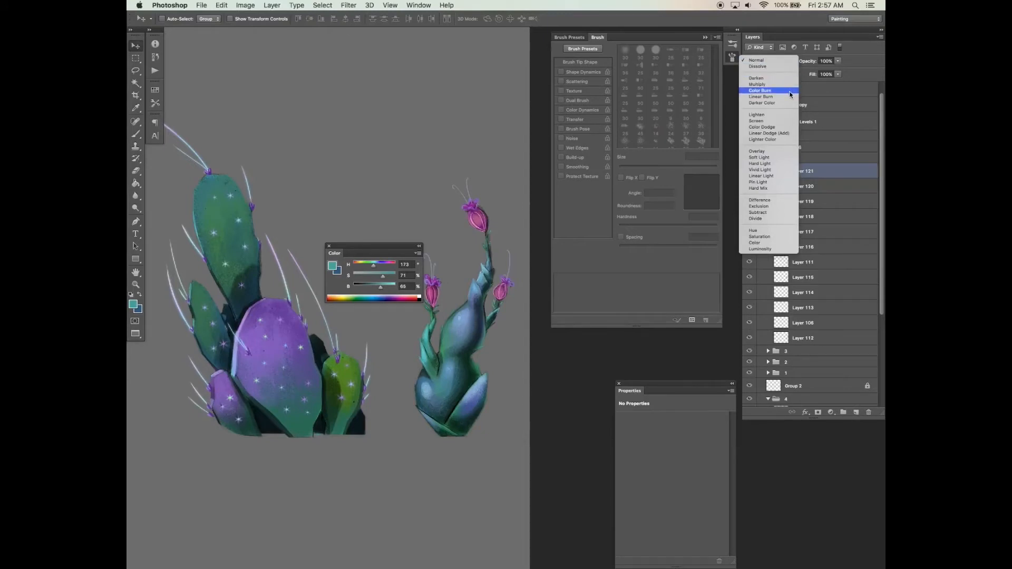
{"action": "left_click", "coordinate": [781, 152]}
{"action": "left_click", "coordinate": [368, 264]}
{"action": "left_click_drag", "start_coordinate": [389, 287], "coordinate": [400, 286]}
{"action": "left_click", "coordinate": [389, 265]}
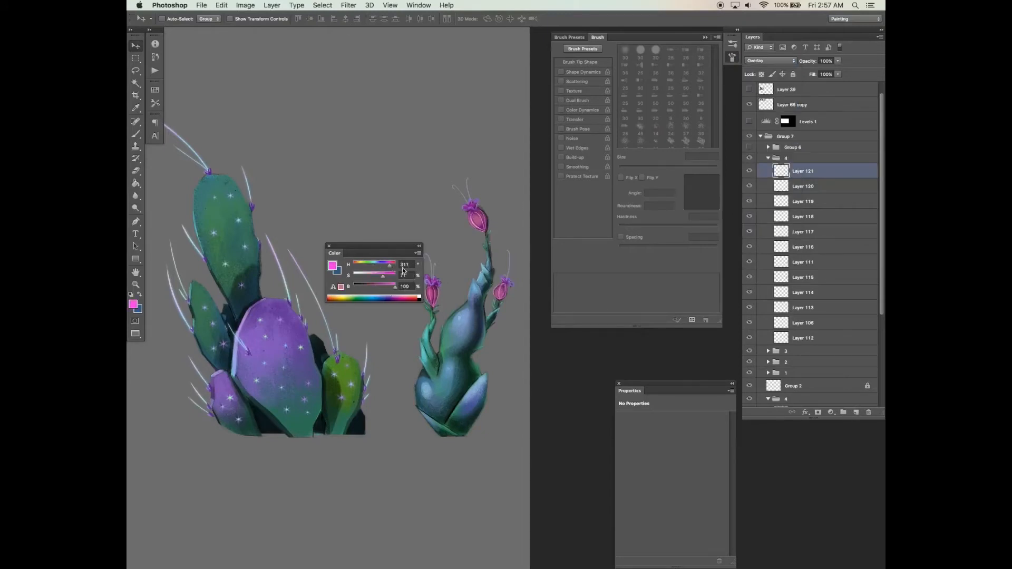
Set the brush to 100% roundness and 21 px with Shape Dynamics turned off
{"action": "left_click_drag", "start_coordinate": [474, 329], "coordinate": [480, 327]}
{"action": "key", "text": "b"}
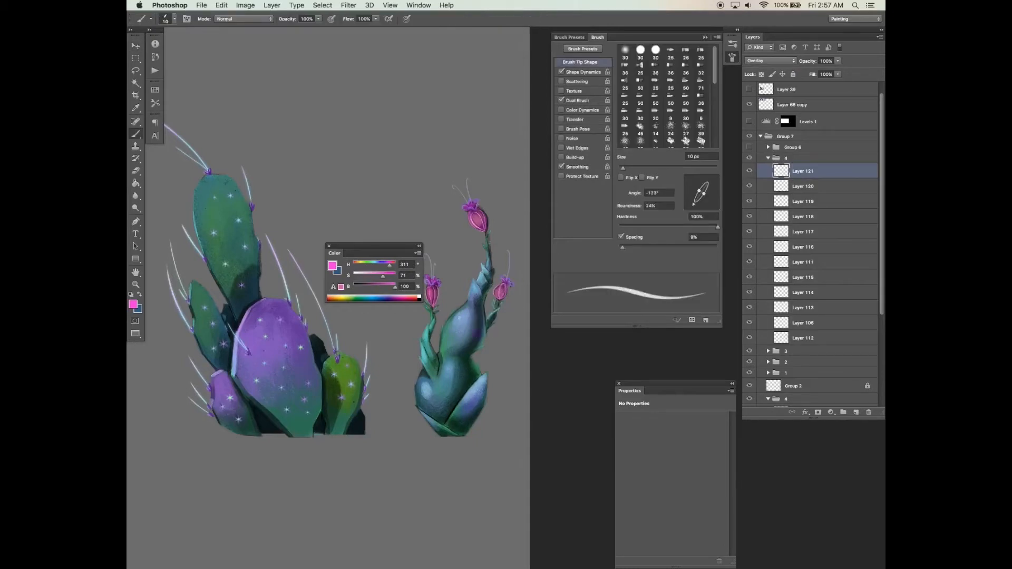
{"action": "left_click_drag", "start_coordinate": [706, 194], "coordinate": [726, 193]}
{"action": "left_click", "coordinate": [561, 72]}
{"action": "left_click_drag", "start_coordinate": [624, 168], "coordinate": [629, 167]}
Dot pink Overlay spots over the fourth plant's lower bulge and reduce the brush for smaller ones
{"action": "key", "text": "super+z"}
{"action": "left_click", "coordinate": [422, 383]}
{"action": "left_click", "coordinate": [438, 413]}
{"action": "left_click", "coordinate": [425, 405]}
{"action": "left_click", "coordinate": [434, 397]}
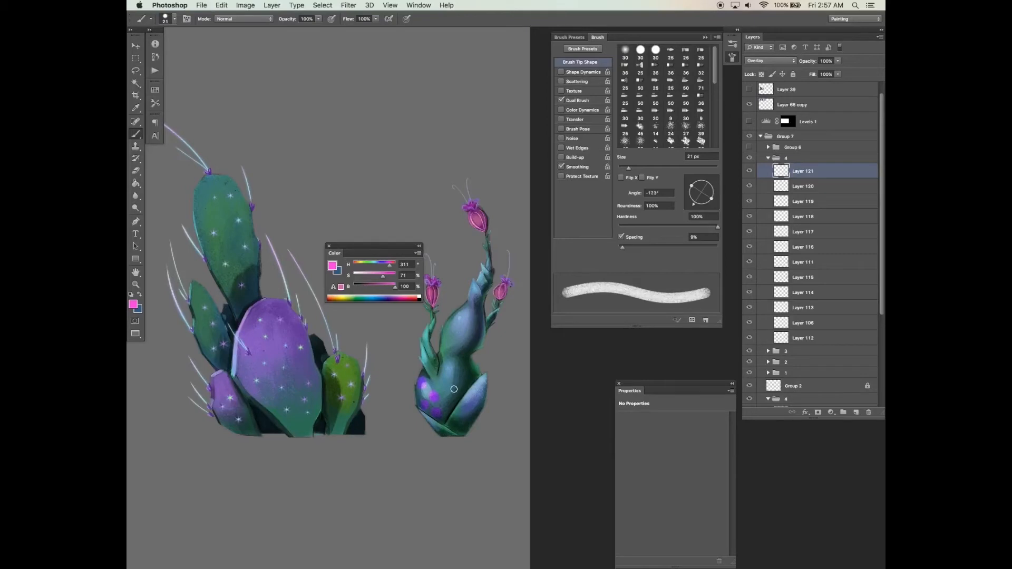
{"action": "key", "text": "bracketleft"}
{"action": "key", "text": "bracketleft"}
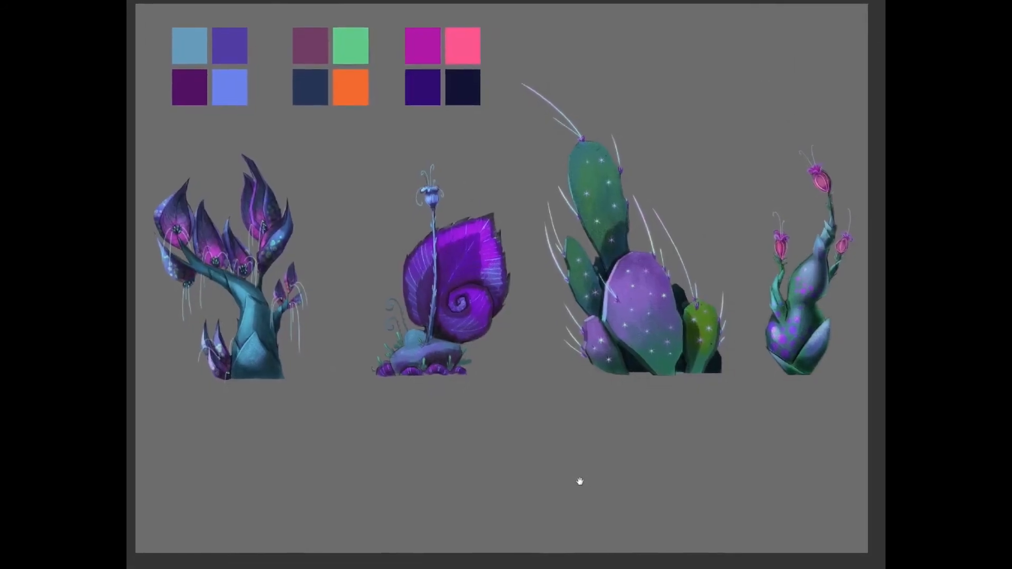
Hide the colour swatch layer Layer 66 copy and delete the old Levels 1 adjustment above Group 7
{"action": "left_click_drag", "start_coordinate": [586, 484], "coordinate": [585, 490]}
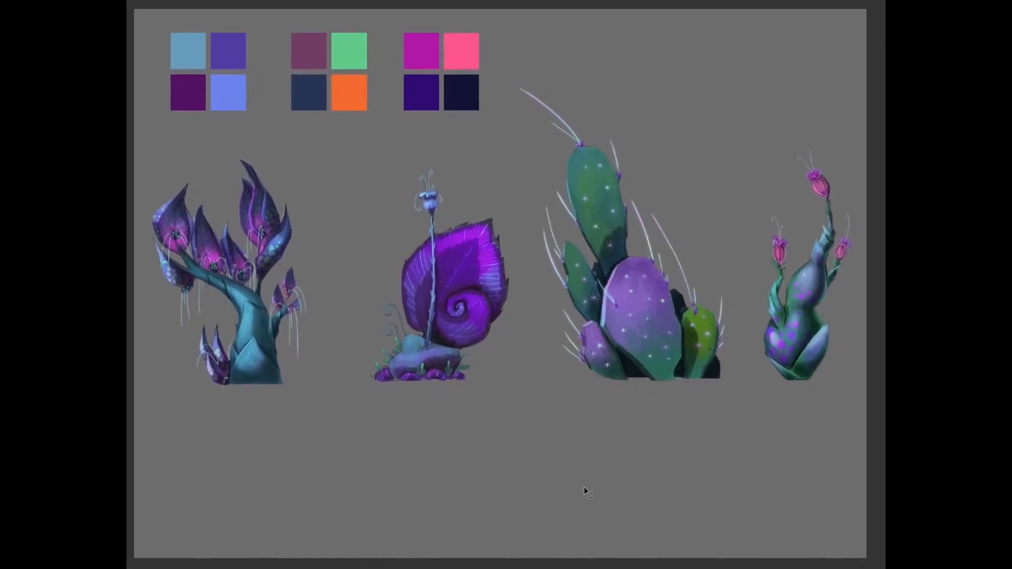
{"action": "key", "text": "Tab"}
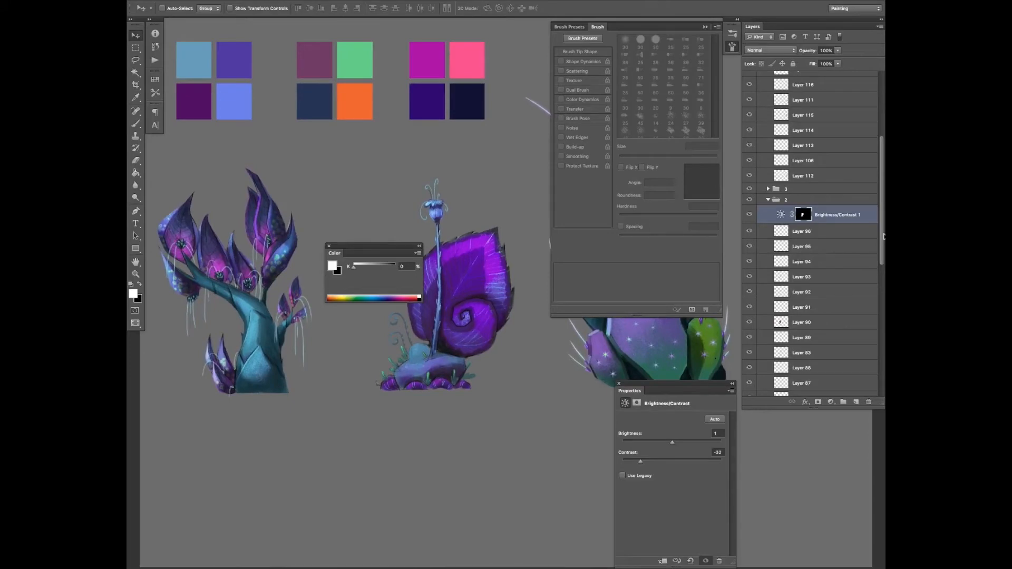
{"action": "left_click_drag", "start_coordinate": [882, 236], "coordinate": [879, 145]}
{"action": "left_click", "coordinate": [749, 110]}
{"action": "left_click", "coordinate": [761, 141]}
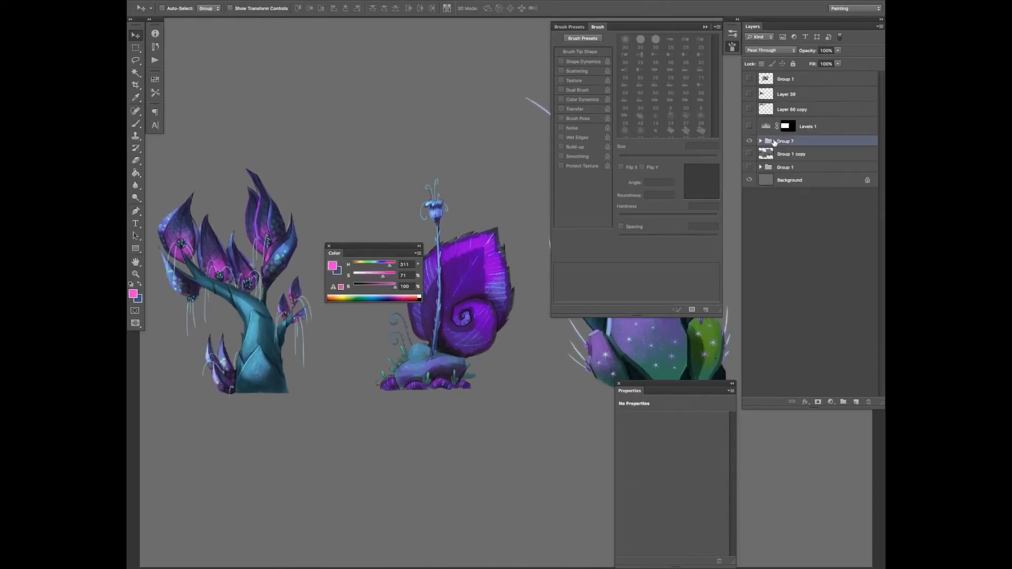
{"action": "left_click_drag", "start_coordinate": [835, 127], "coordinate": [869, 403]}
Add a Levels adjustment above Group 7 with the black input at 16 and the white input at about 205
{"action": "key", "text": "Tab"}
{"action": "key", "text": "Tab"}
{"action": "left_click", "coordinate": [830, 402]}
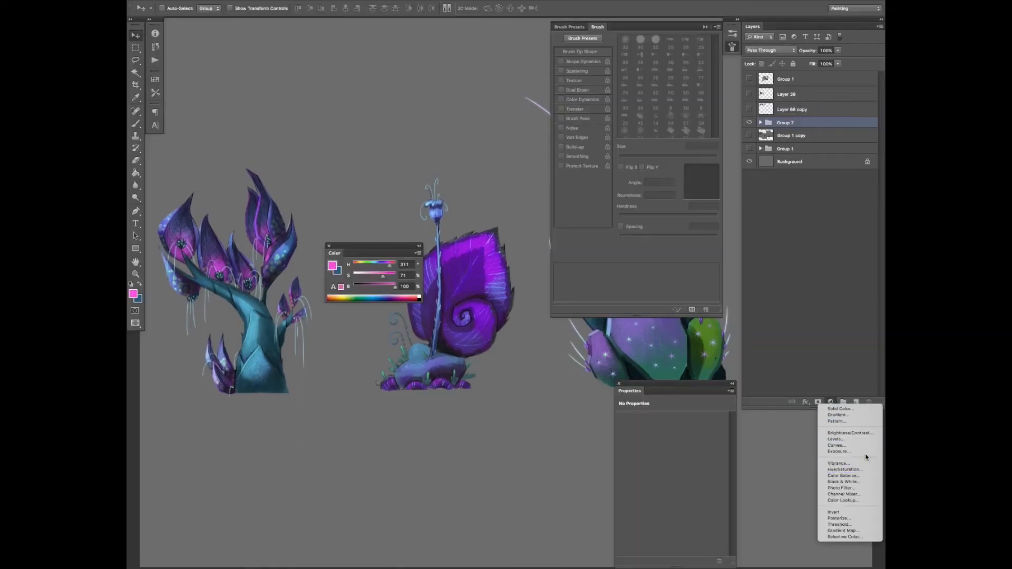
{"action": "left_click", "coordinate": [862, 438]}
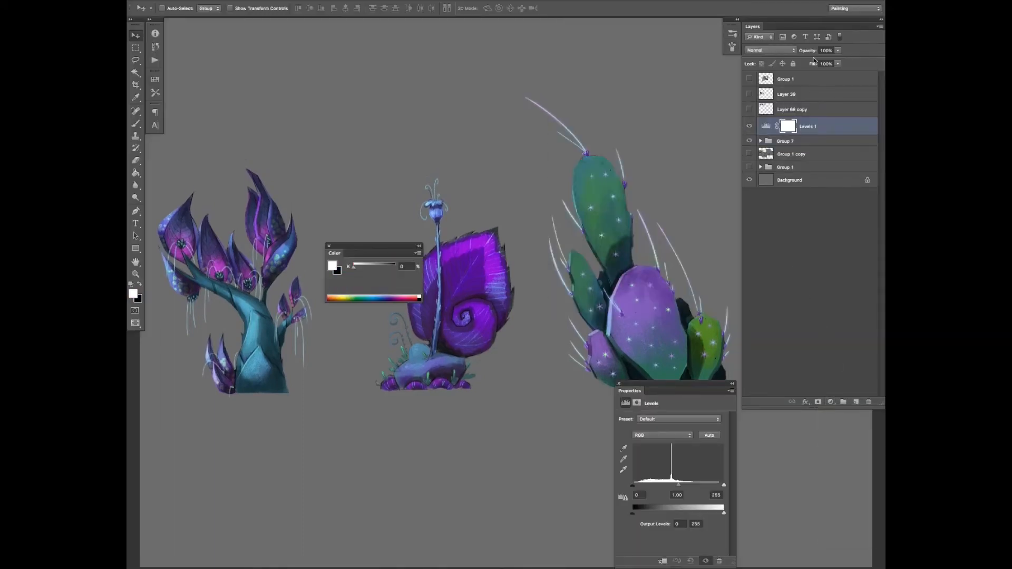
{"action": "left_click", "coordinate": [881, 20]}
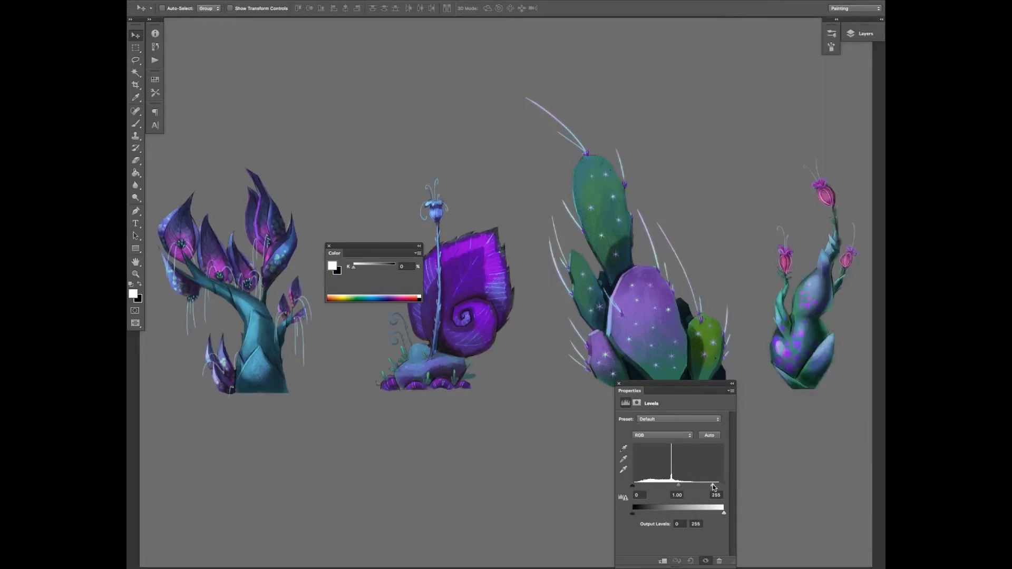
{"action": "left_click_drag", "start_coordinate": [713, 485], "coordinate": [713, 472]}
{"action": "left_click_drag", "start_coordinate": [395, 246], "coordinate": [750, 22]}
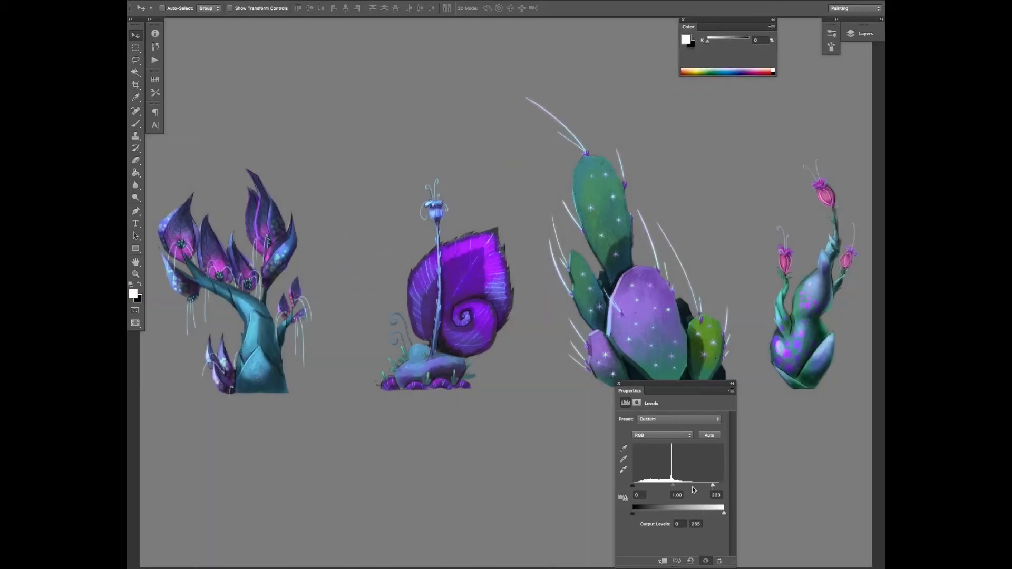
{"action": "left_click_drag", "start_coordinate": [640, 486], "coordinate": [707, 486]}
Examine the four plants up close and as a whole with the Levels adjustment applied
{"action": "scroll", "coordinate": [526, 512], "scroll_direction": "right", "scroll_amount": 1}
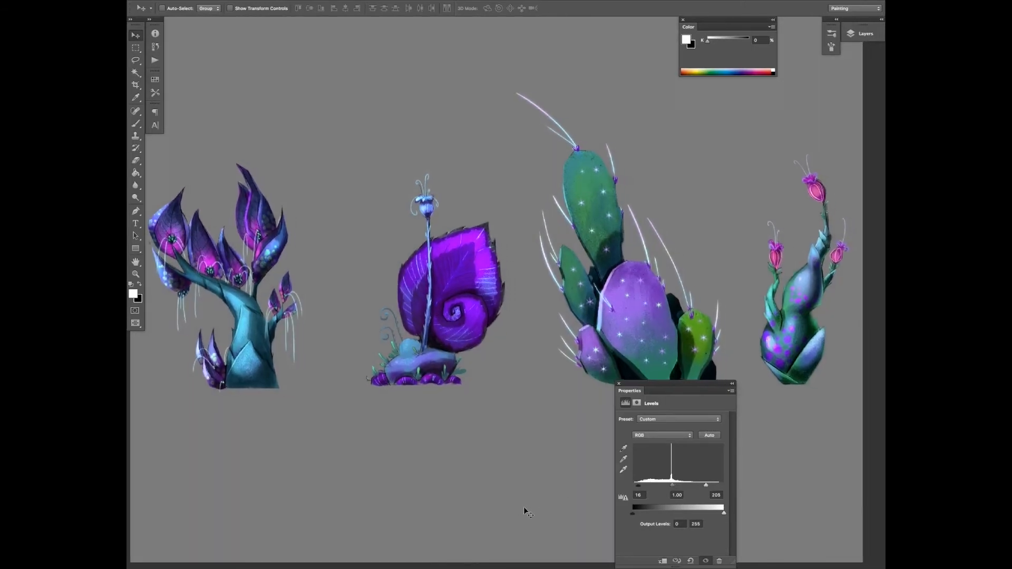
{"action": "key", "text": "z"}
{"action": "left_click", "coordinate": [534, 497]}
{"action": "left_click_drag", "start_coordinate": [534, 498], "coordinate": [520, 515]}
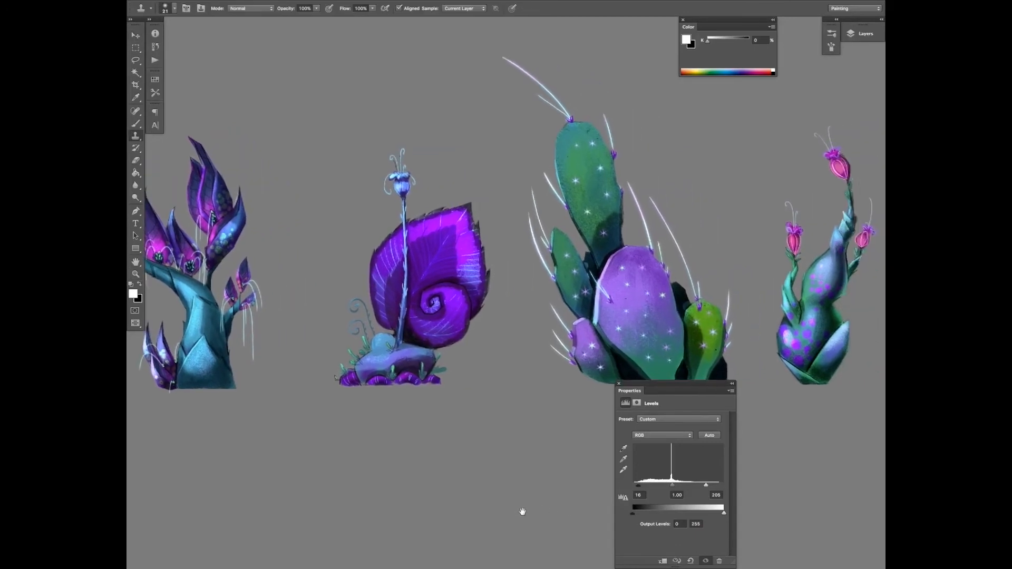
{"action": "right_click", "coordinate": [539, 510]}
{"action": "left_click", "coordinate": [541, 510]}
{"action": "key", "text": "v"}
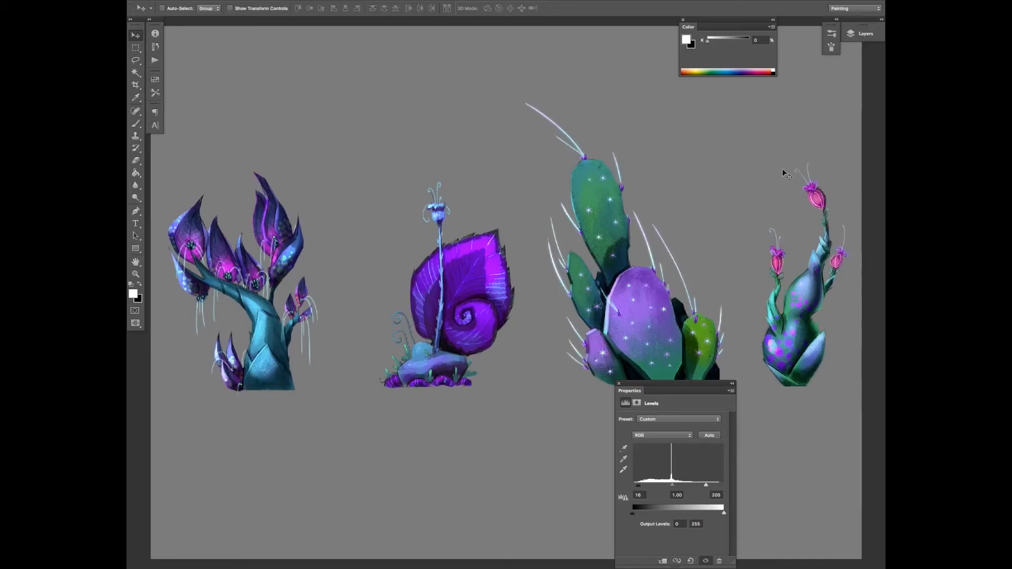
Add a Color Balance adjustment above Levels 1 with midtones at +26 red, -16 magenta and +38 blue
{"action": "left_click", "coordinate": [865, 34]}
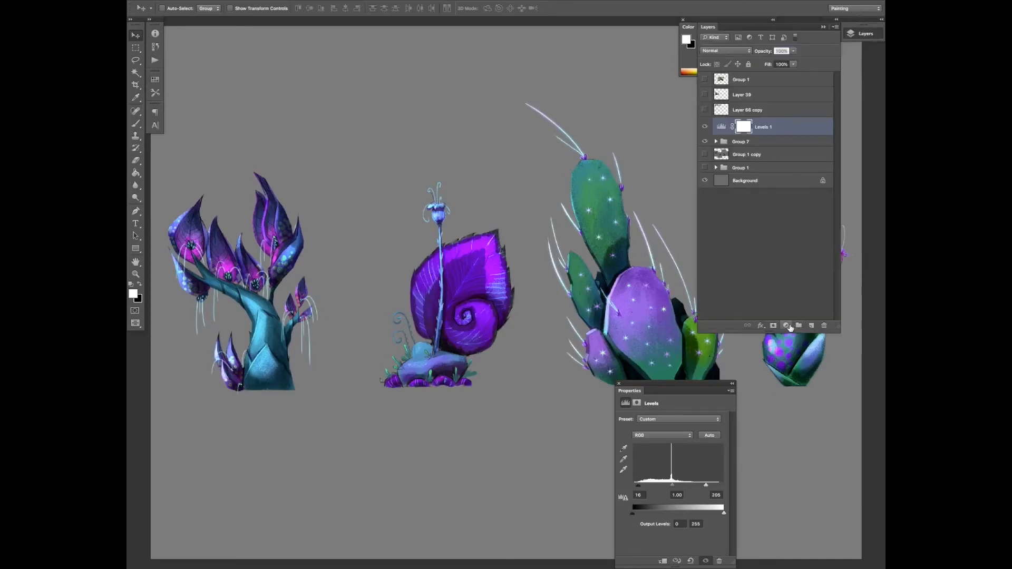
{"action": "left_click", "coordinate": [787, 326]}
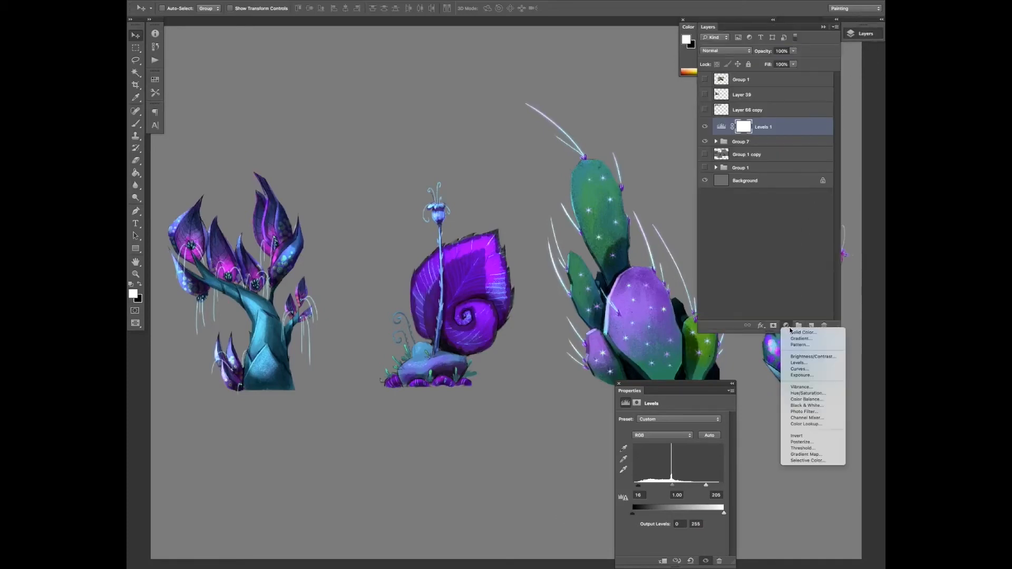
{"action": "left_click", "coordinate": [826, 398]}
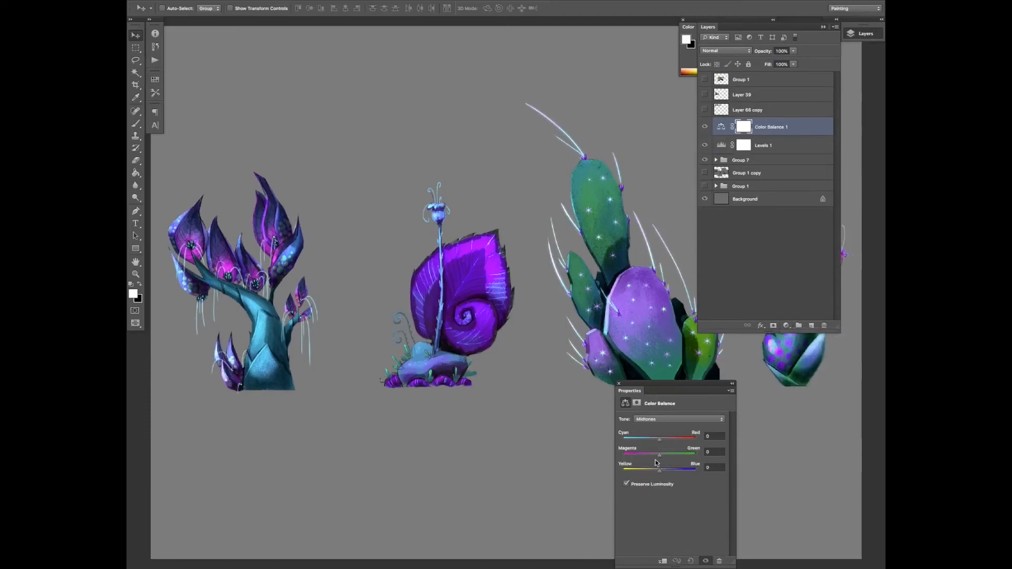
{"action": "left_click", "coordinate": [674, 471]}
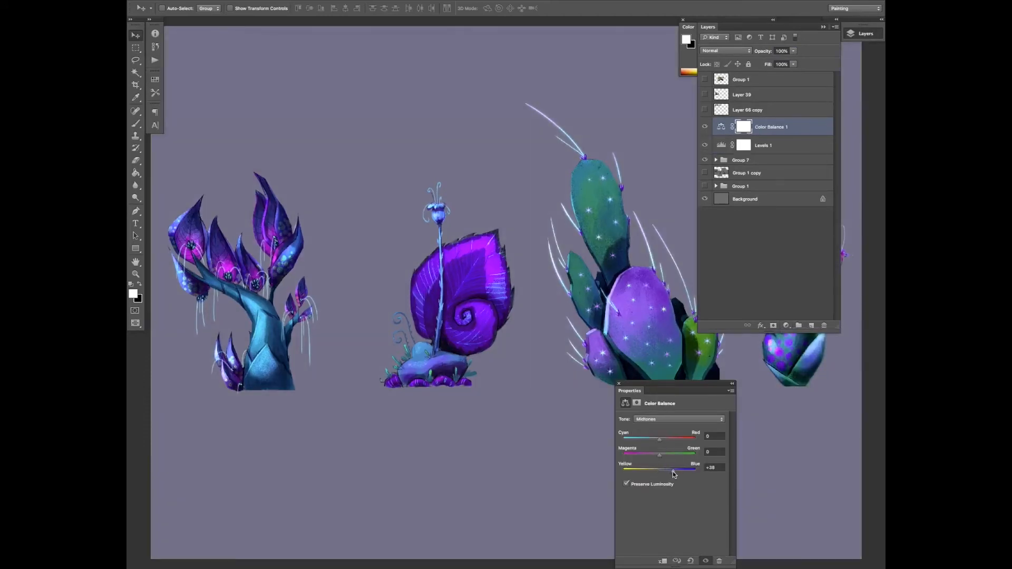
{"action": "left_click", "coordinate": [668, 441]}
{"action": "left_click", "coordinate": [655, 457]}
Compare the artwork with and without the Color Balance adjustment and examine the whole canvas
{"action": "left_click", "coordinate": [705, 127]}
{"action": "left_click", "coordinate": [705, 127]}
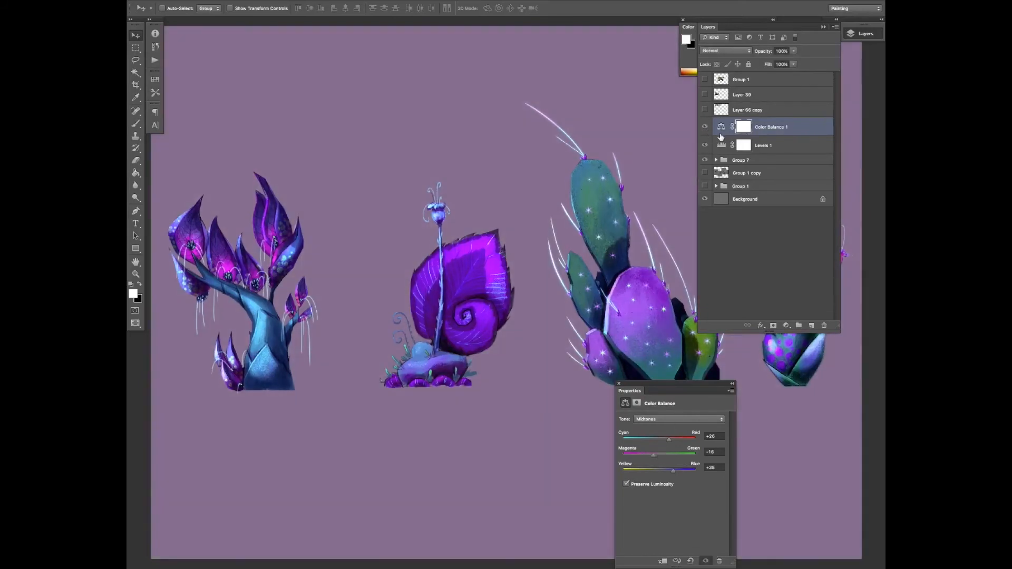
{"action": "scroll", "coordinate": [780, 444], "scroll_direction": "right", "scroll_amount": 1}
{"action": "left_click_drag", "start_coordinate": [781, 453], "coordinate": [779, 454]}
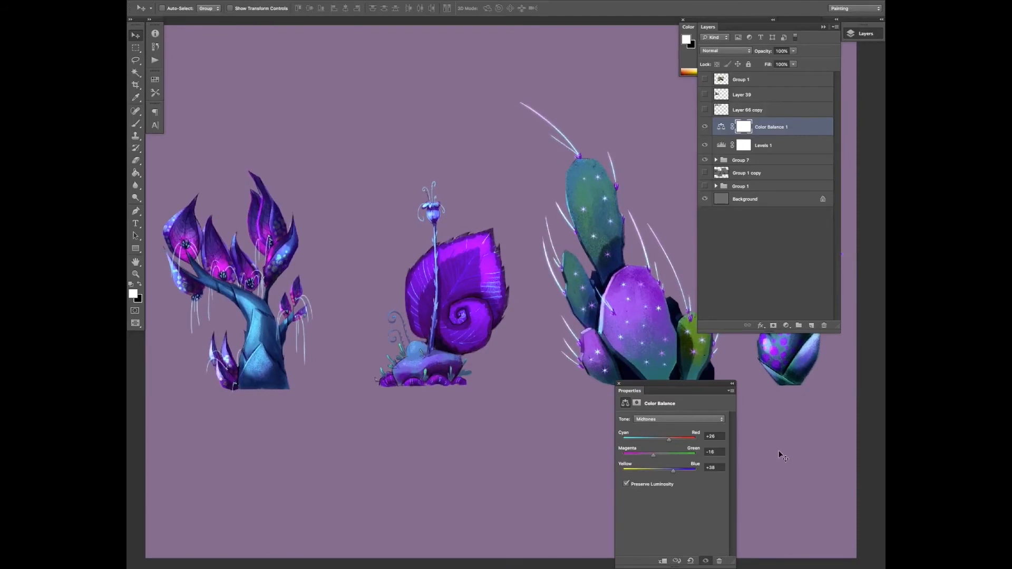
{"action": "key", "text": "ctrl+minus"}
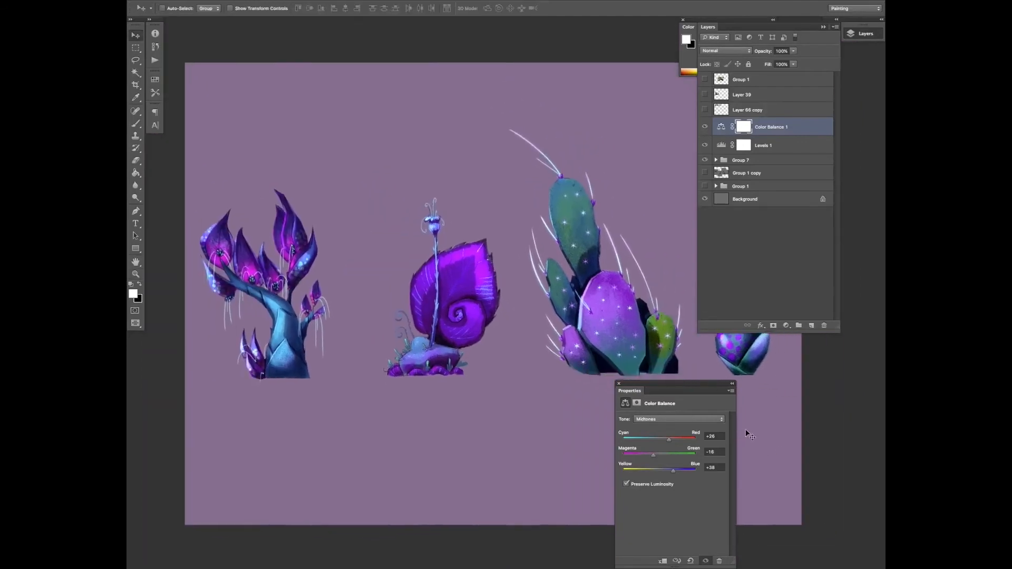
{"action": "key", "text": "Tab"}
{"action": "key", "text": "z"}
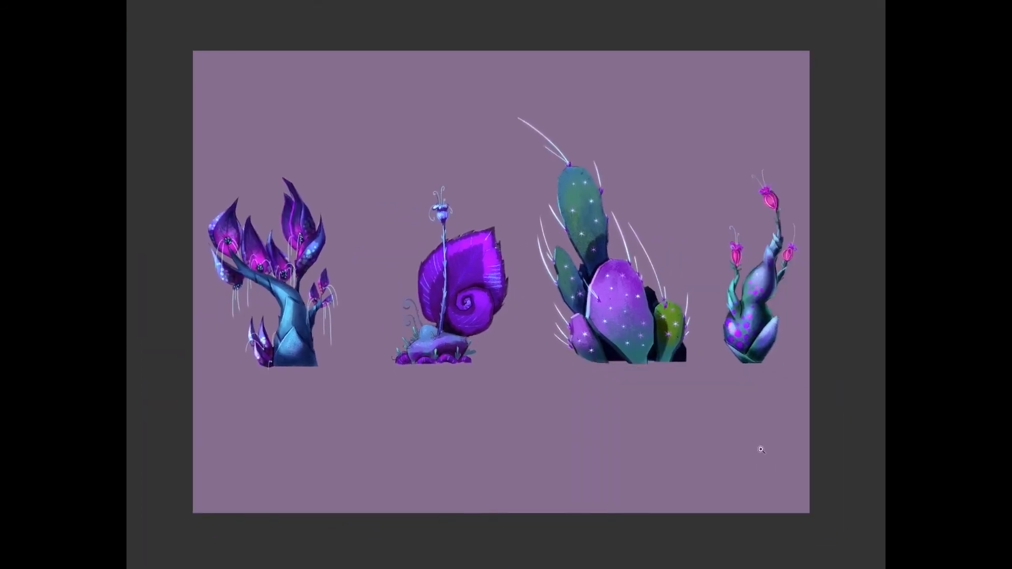
{"action": "key", "text": "Tab"}
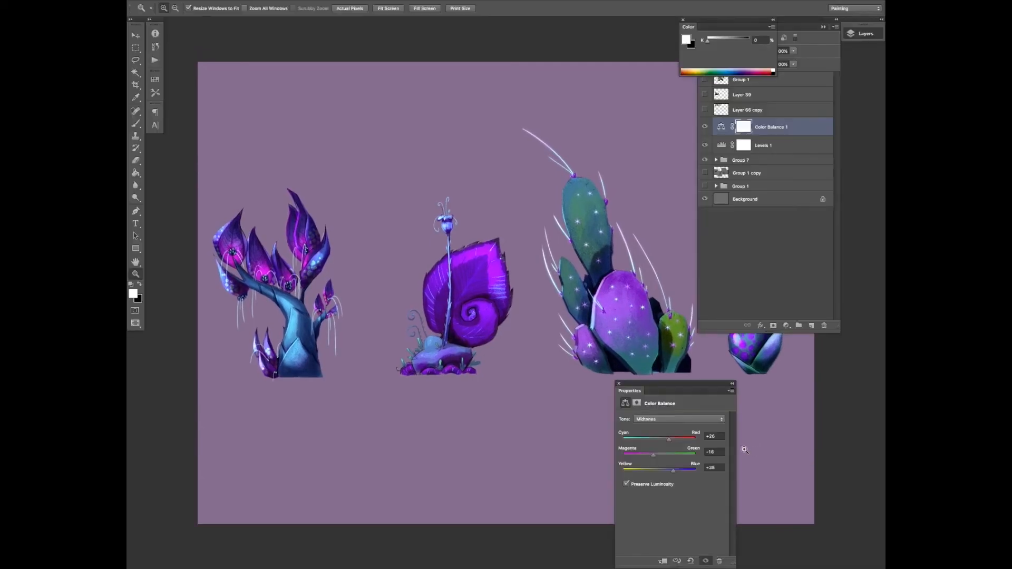
{"action": "left_click", "coordinate": [704, 128]}
{"action": "left_click", "coordinate": [704, 127]}
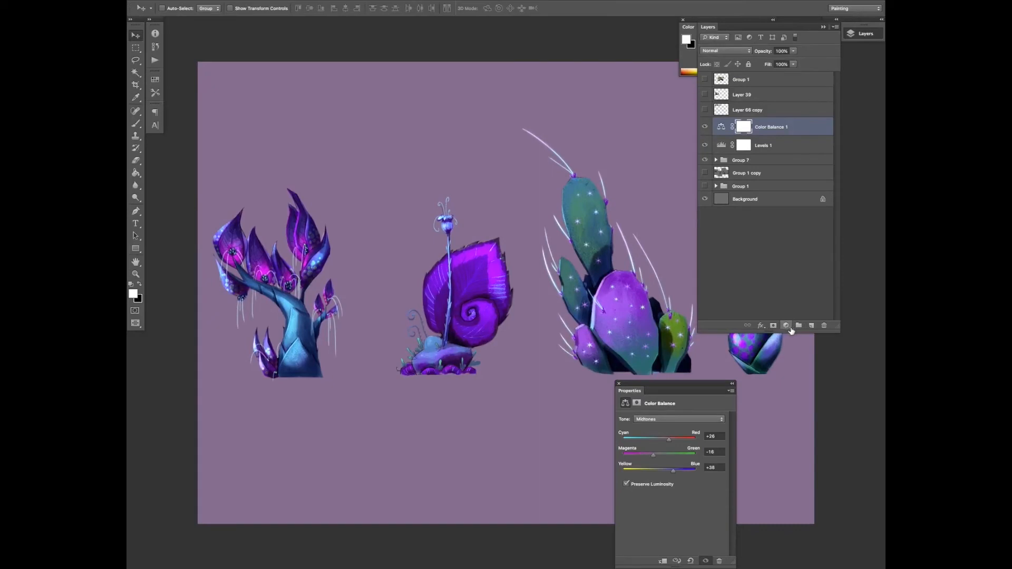
Add a layer above Color Balance 1, enlarge the brush to 114 px without Dual Brush and make the foreground white
{"action": "left_click", "coordinate": [811, 326]}
{"action": "key", "text": "b"}
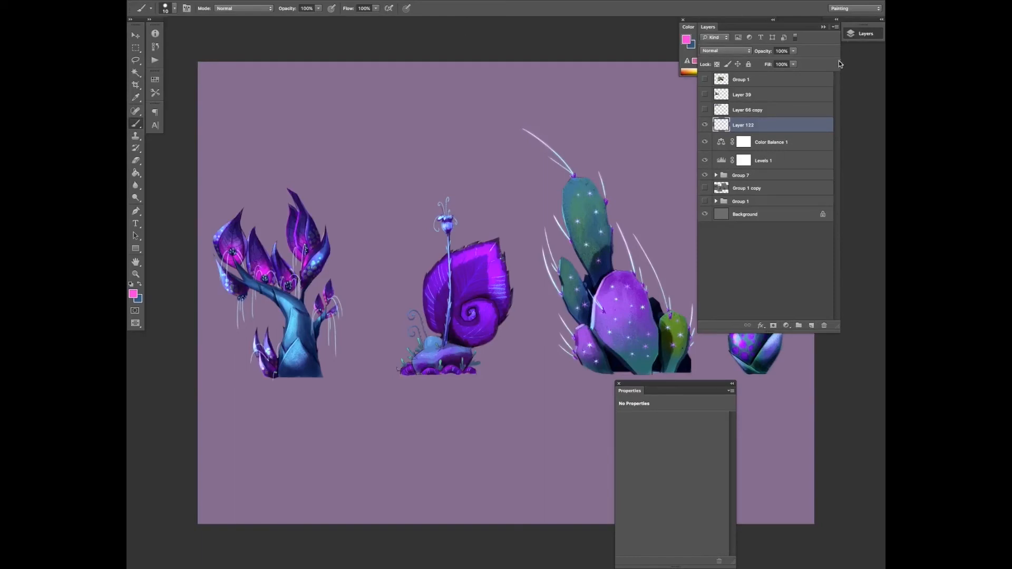
{"action": "left_click", "coordinate": [823, 27]}
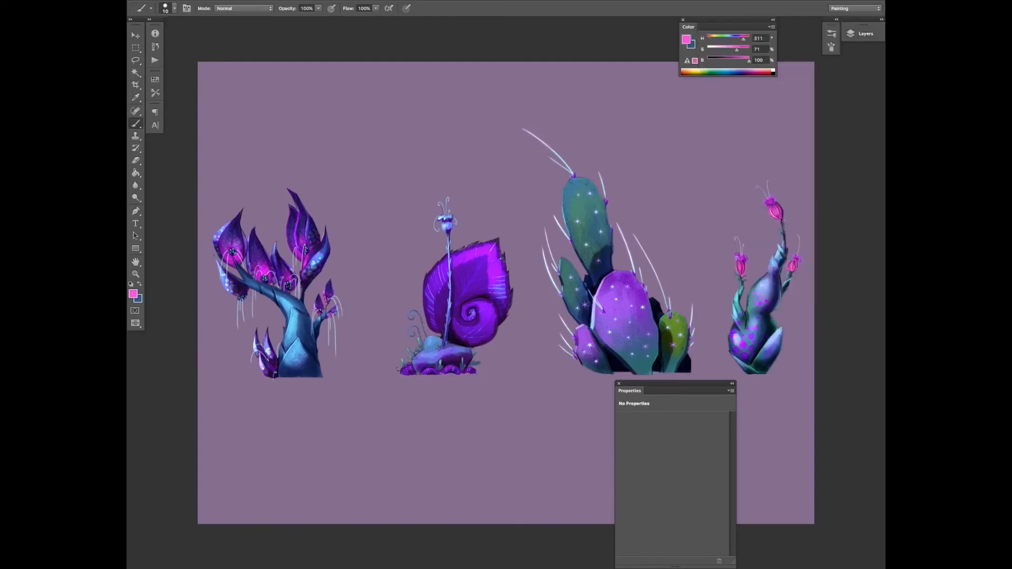
{"action": "key", "text": "F5"}
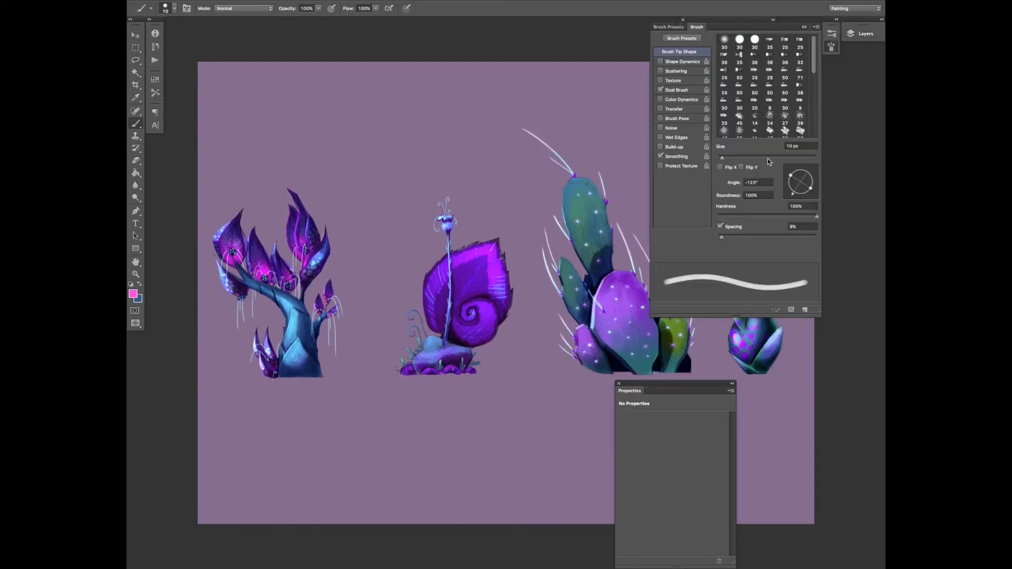
{"action": "left_click", "coordinate": [771, 157]}
{"action": "left_click", "coordinate": [677, 90]}
{"action": "left_click", "coordinate": [661, 90]}
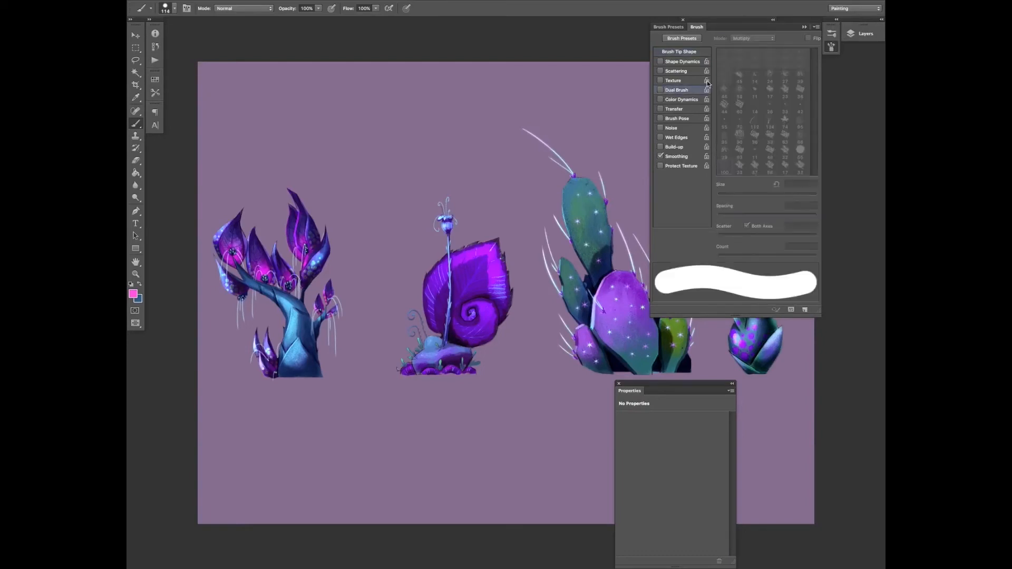
{"action": "left_click", "coordinate": [695, 52]}
{"action": "key", "text": "d"}
{"action": "key", "text": "x"}
{"action": "key", "text": "Tab"}
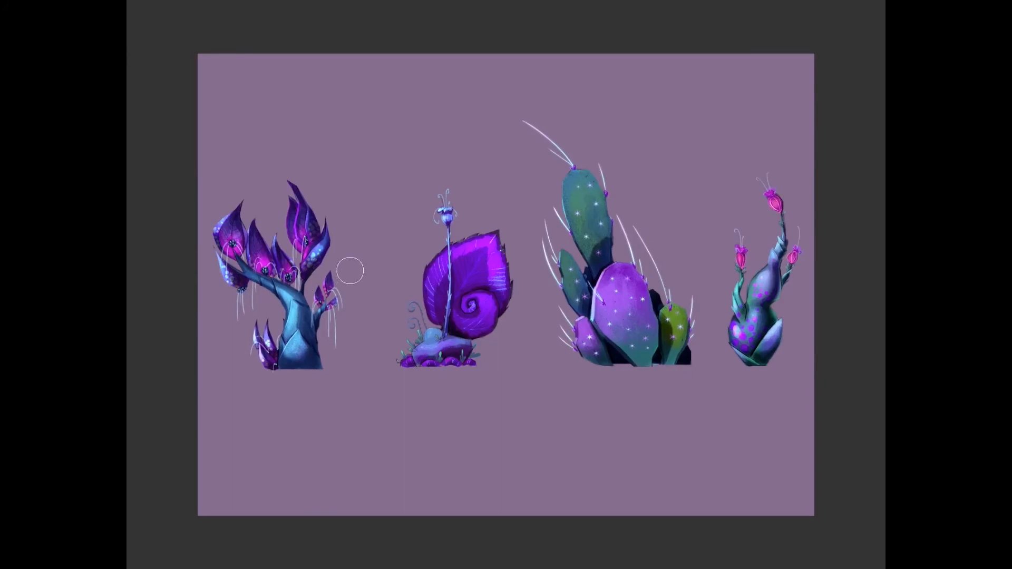
Select the upper half of the canvas with a rectangular marquee and fill it with white on the new layer
{"action": "key", "text": "m"}
{"action": "mouse_move", "coordinate": [178, 42]}
{"action": "left_mouse_down"}
{"action": "mouse_move", "coordinate": [324, 130]}
{"action": "mouse_move", "coordinate": [818, 291]}
{"action": "mouse_move", "coordinate": [864, 277]}
{"action": "left_mouse_up"}
{"action": "key", "text": "alt+BackSpace"}
Apply a strong Gaussian Blur to fade the lower edge of the white area softly into the background
{"action": "key", "text": "Tab"}
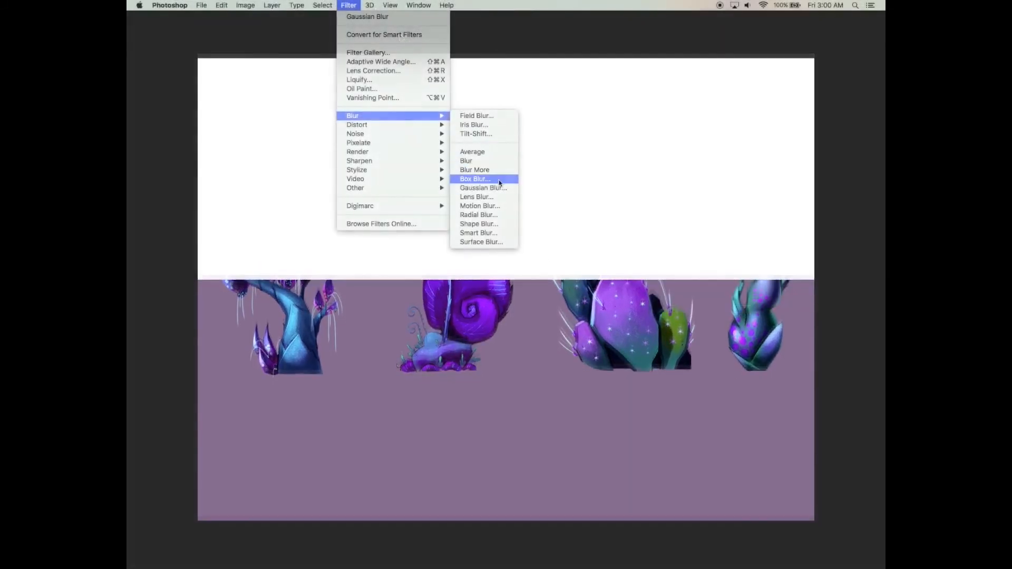
{"action": "left_click", "coordinate": [496, 188]}
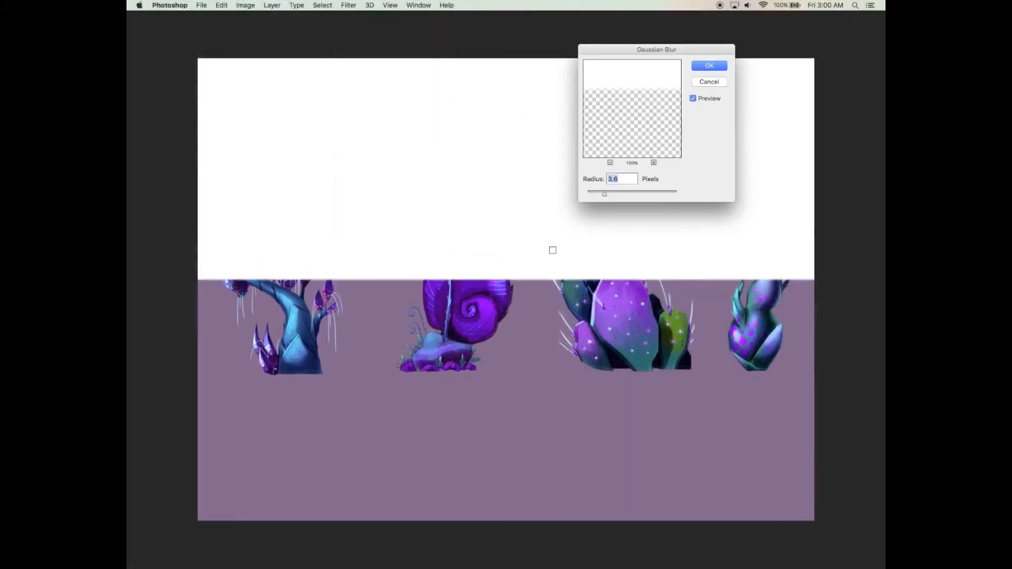
{"action": "left_click", "coordinate": [646, 193]}
{"action": "left_click", "coordinate": [710, 67]}
Set the blurred white layer to Overlay blending and lower its opacity to about 23%
{"action": "key", "text": "Tab"}
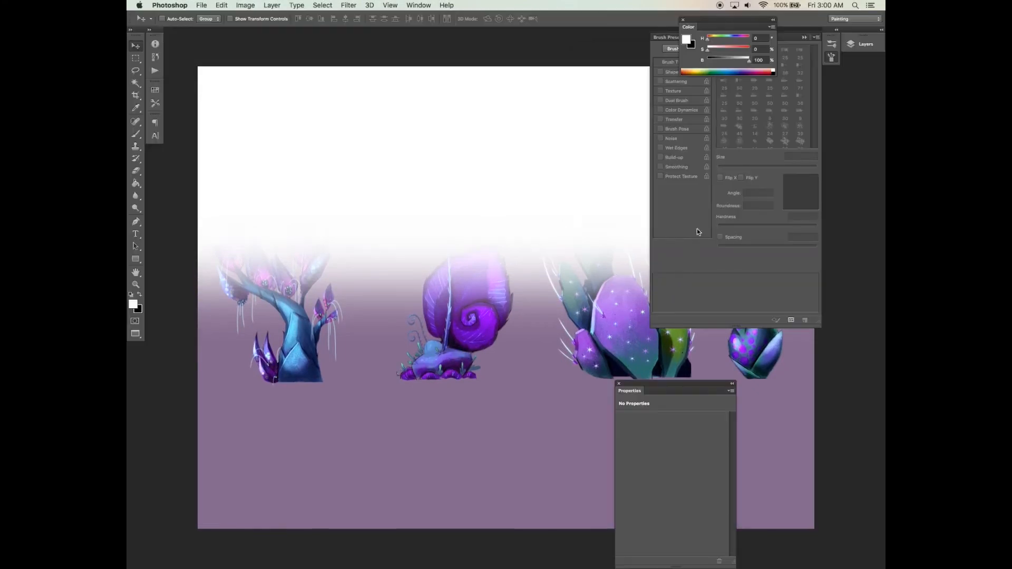
{"action": "left_click", "coordinate": [859, 45]}
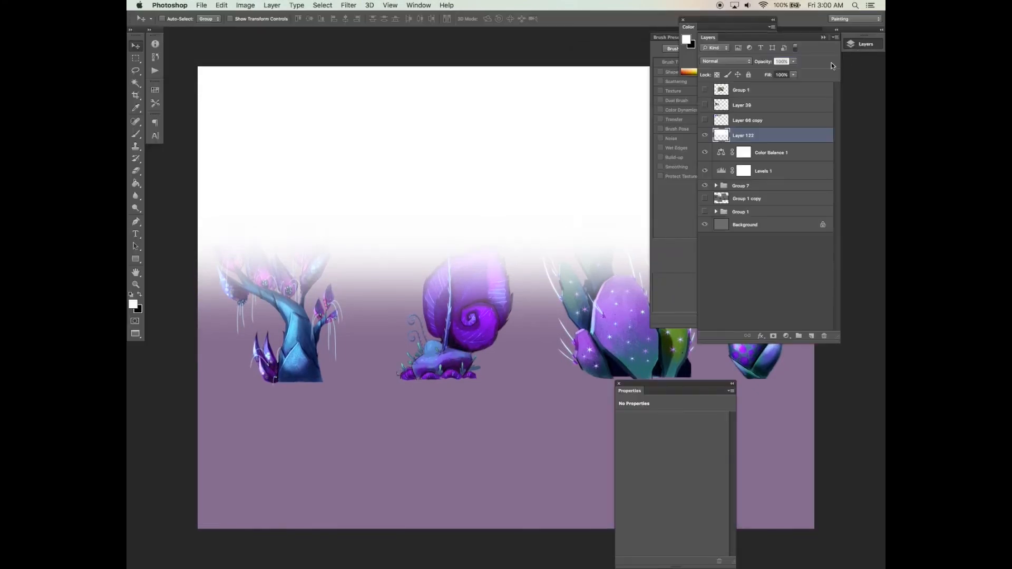
{"action": "left_click", "coordinate": [730, 62]}
{"action": "left_click", "coordinate": [721, 152]}
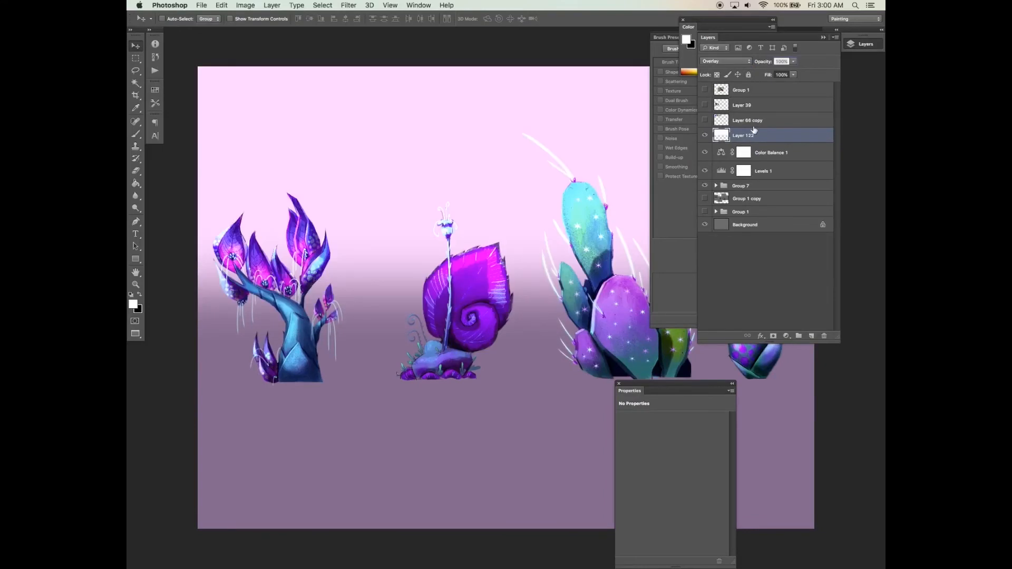
{"action": "left_click_drag", "start_coordinate": [758, 71], "coordinate": [765, 71]}
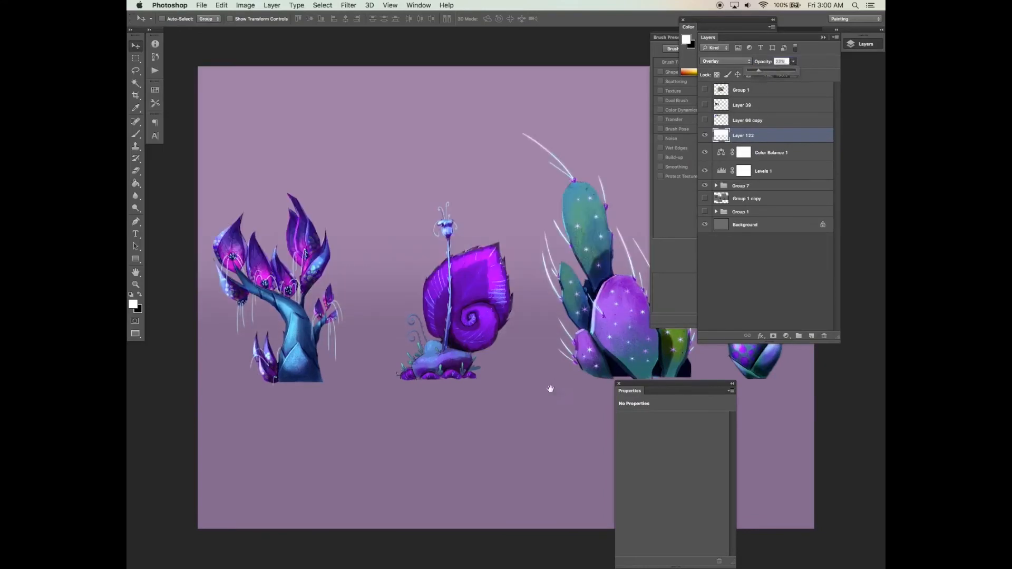
Examine the finished plant artwork up close and fitted to the screen without the interface
{"action": "left_click_drag", "start_coordinate": [558, 385], "coordinate": [509, 391]}
{"action": "key", "text": "Tab"}
{"action": "left_click_drag", "start_coordinate": [503, 427], "coordinate": [495, 420]}
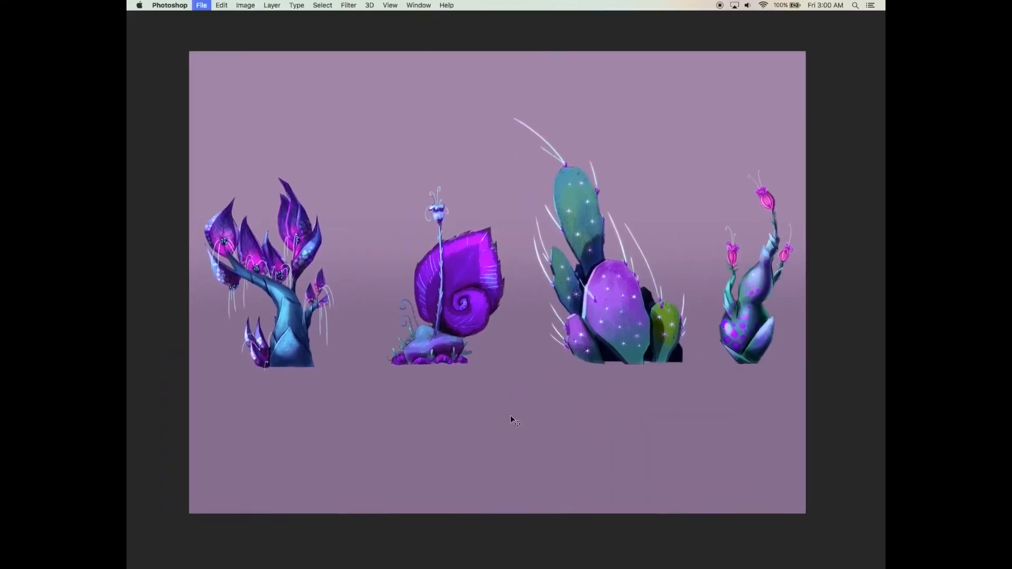
{"action": "left_click", "coordinate": [285, 291]}
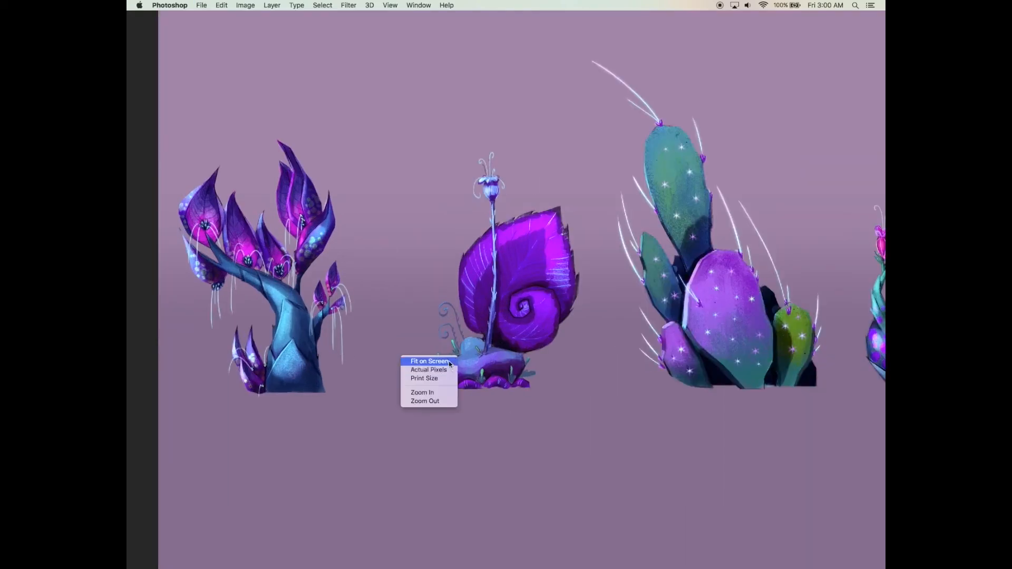
{"action": "left_click", "coordinate": [448, 362]}
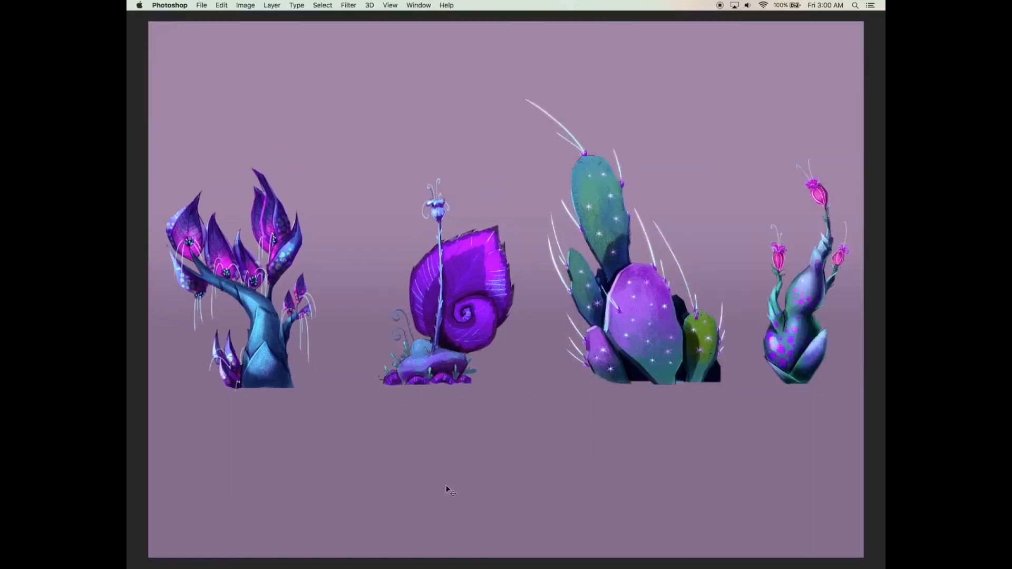
{"action": "key", "text": "f"}
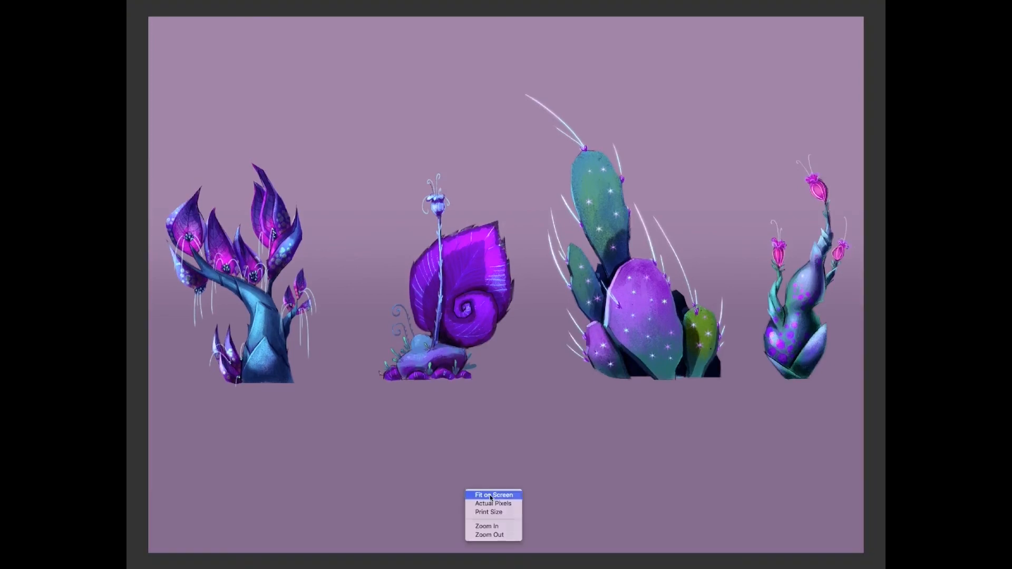
{"action": "left_click", "coordinate": [491, 496]}
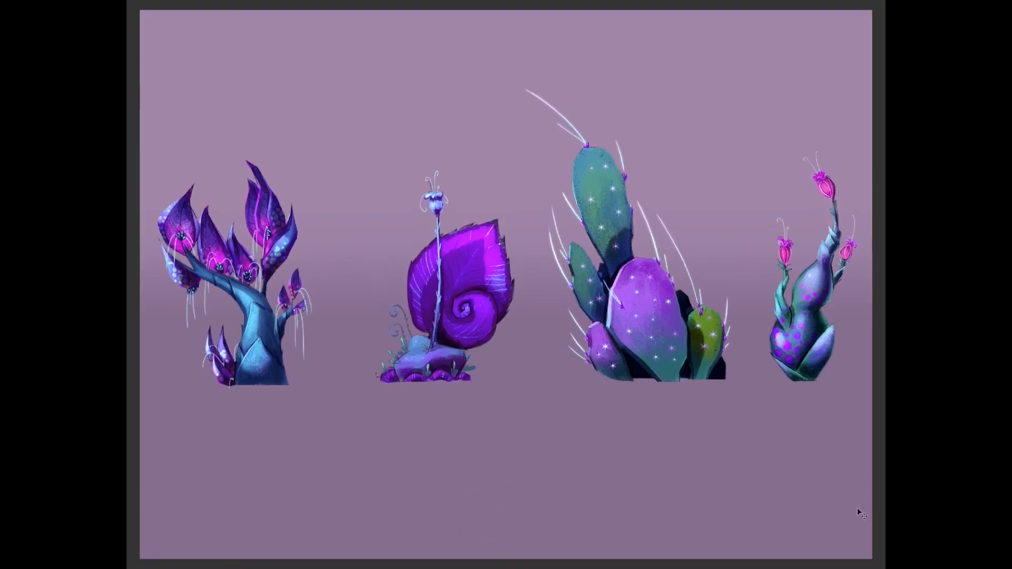